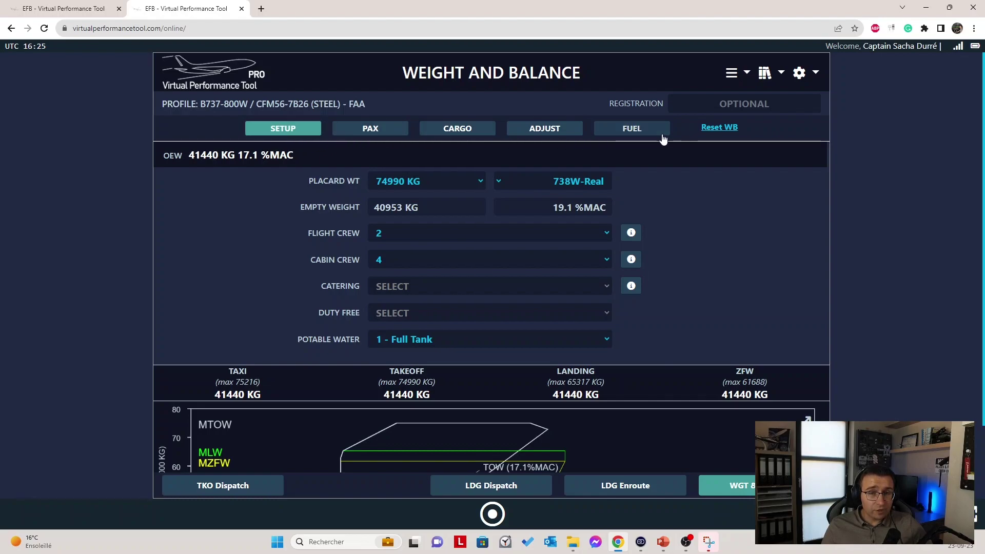
# Step: Examine the passenger, cargo, adjustment, fuel and setup pages of the B737-800W / CFM56-7B26 (STEEL) - FAA weight and balance profile
pyautogui.click(388, 131)
pyautogui.click(482, 132)
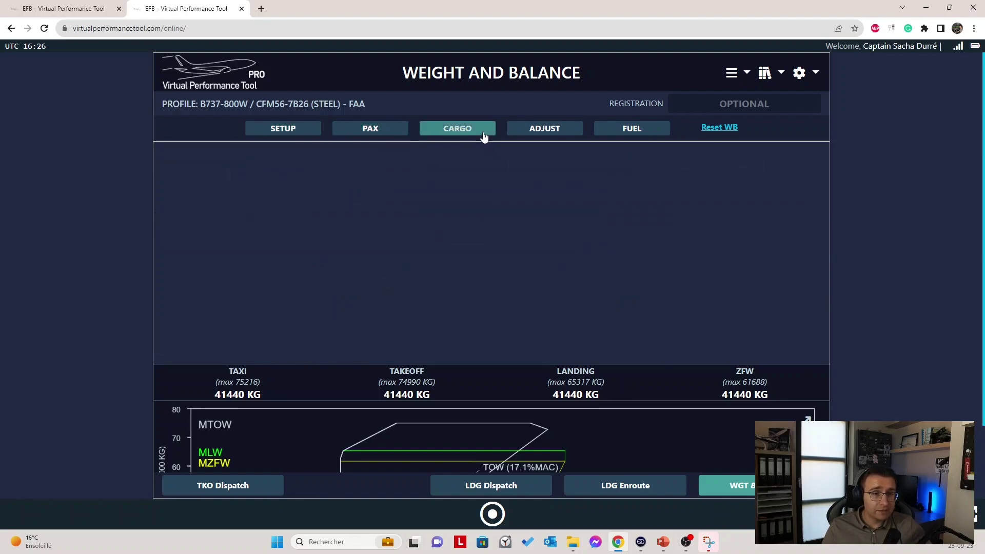
pyautogui.click(548, 134)
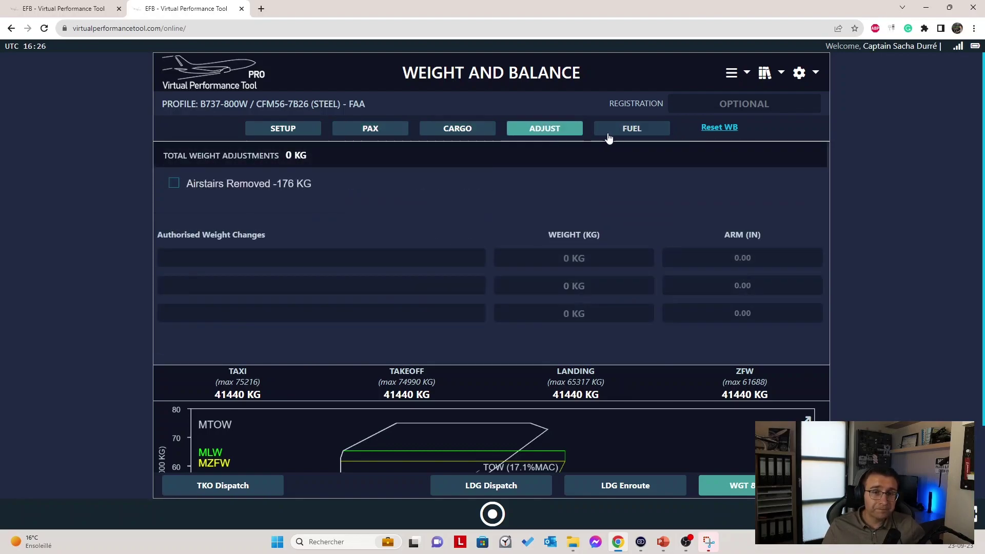
pyautogui.click(635, 137)
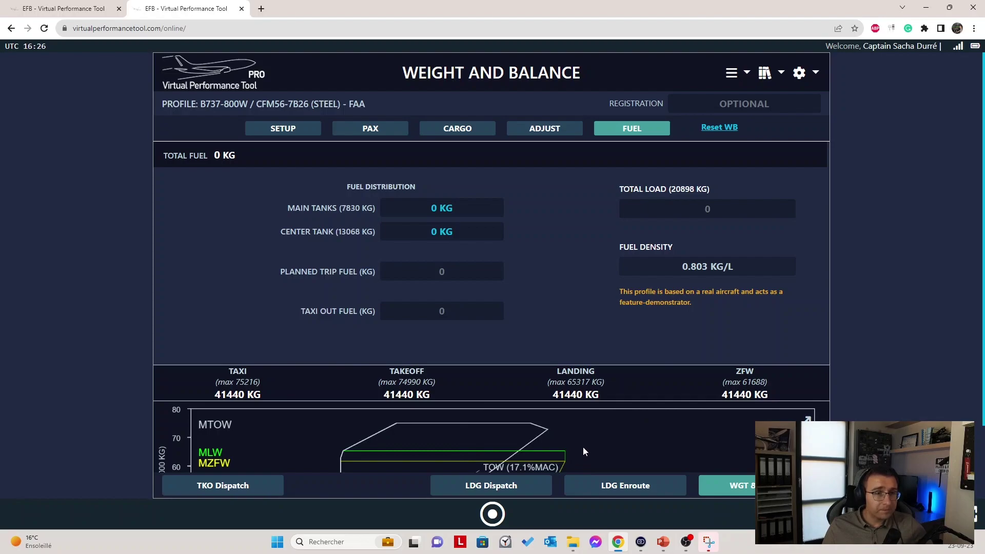
pyautogui.click(304, 131)
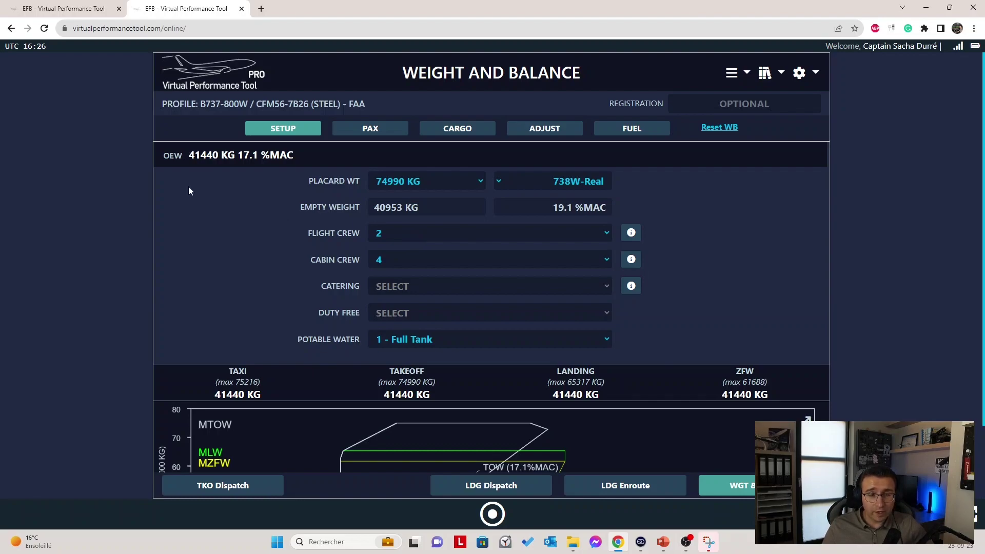
pyautogui.click(379, 134)
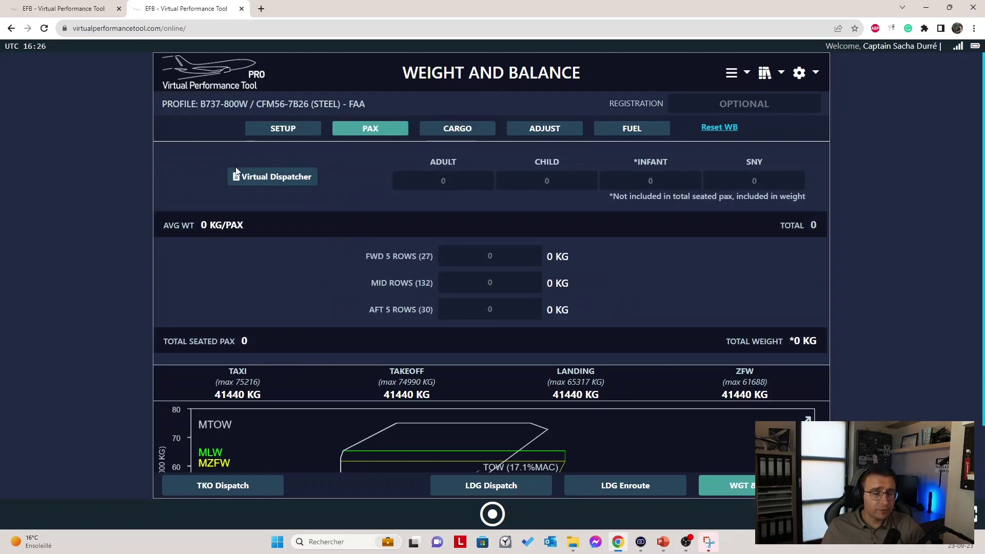
pyautogui.click(465, 133)
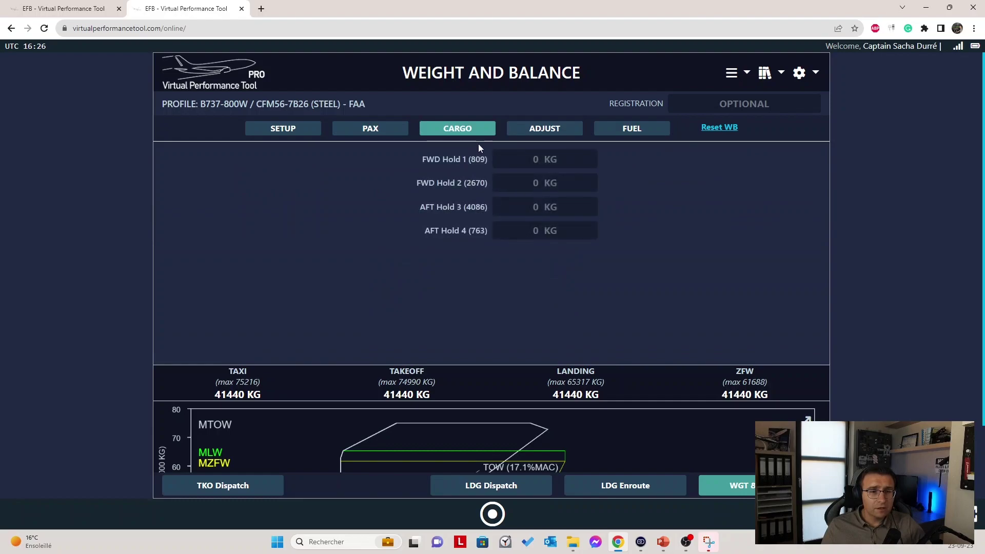
pyautogui.click(572, 134)
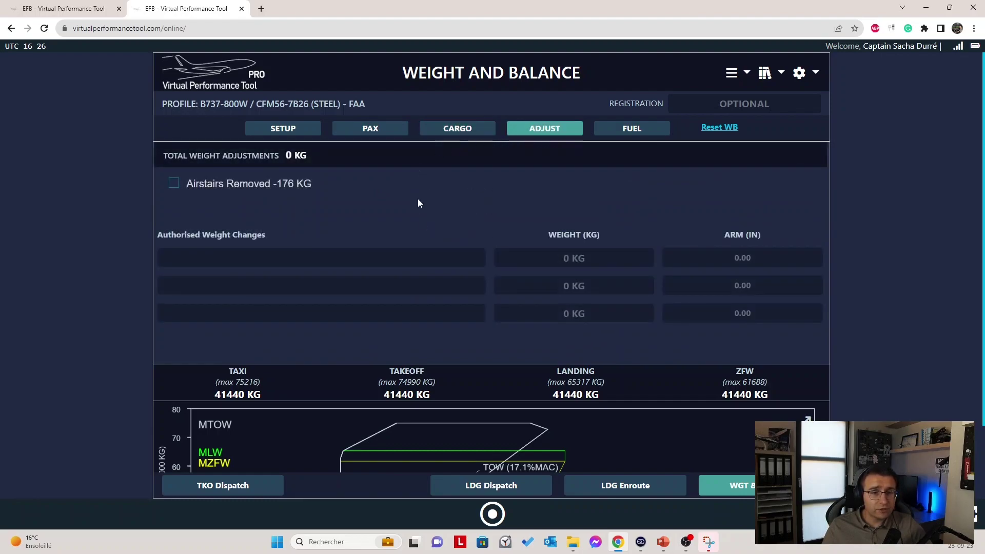
pyautogui.click(645, 133)
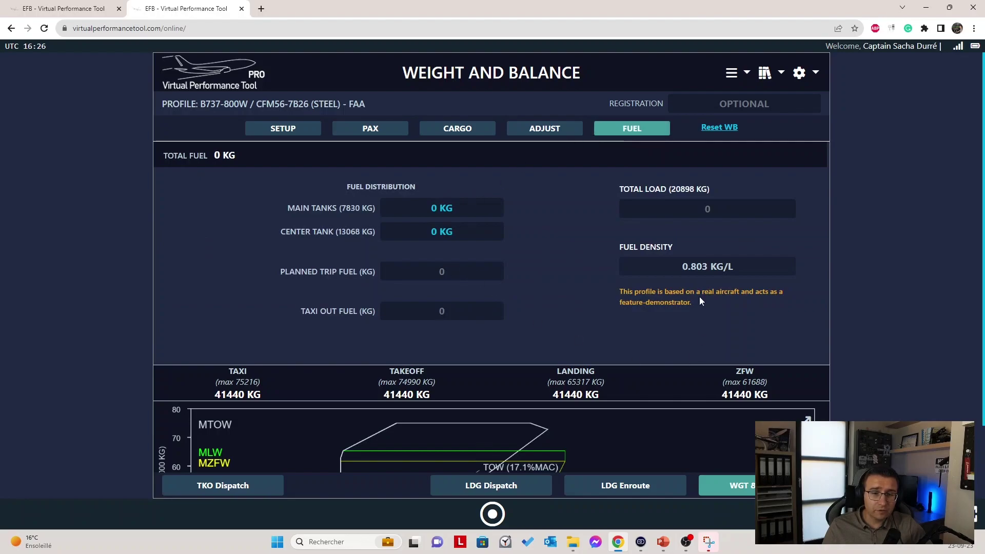
pyautogui.moveTo(695, 304); pyautogui.dragTo(576, 279)
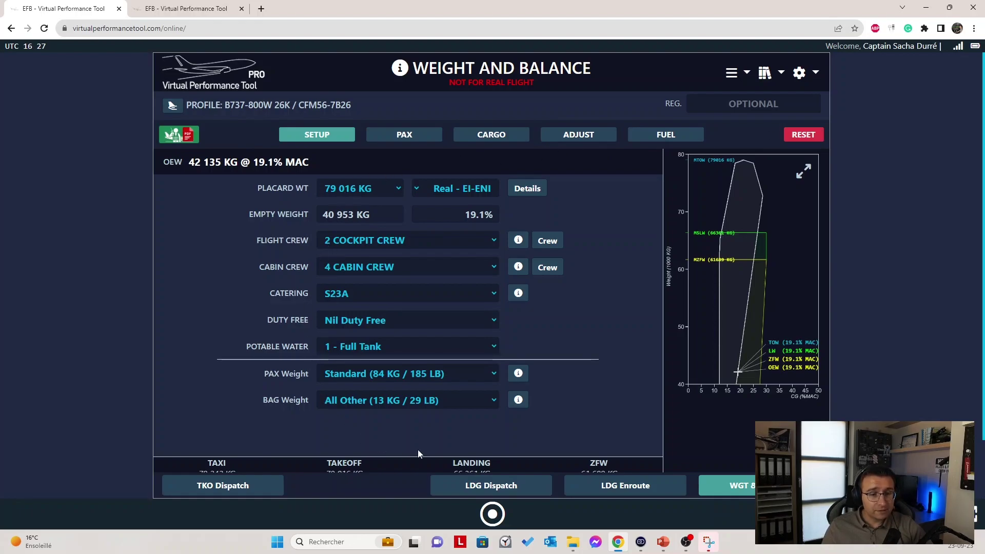
# Step: Look over the B737-800W 26K setup page and read its weight and balance documentation, from theory to the standard mass values
pyautogui.scroll(-1, 589, 318)
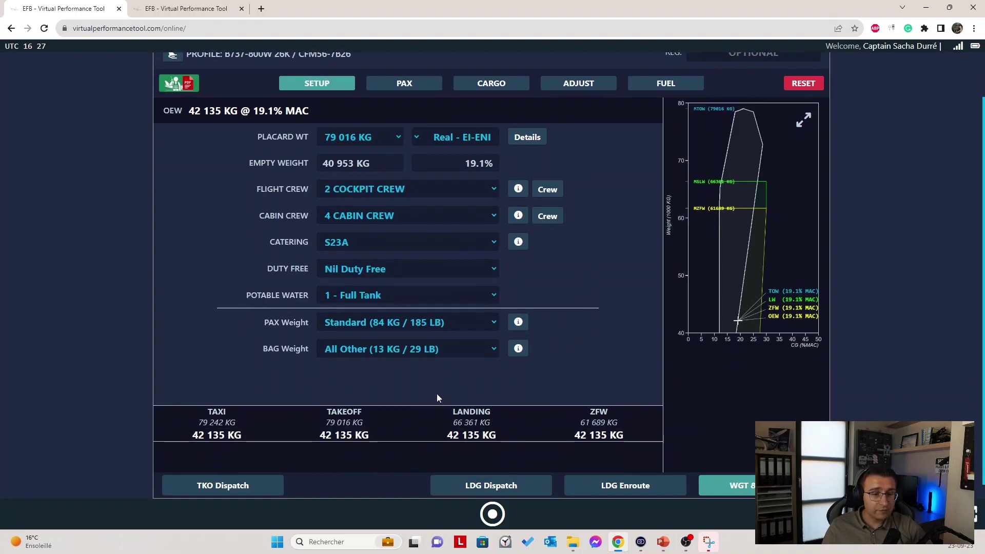
pyautogui.scroll(1, 666, 410)
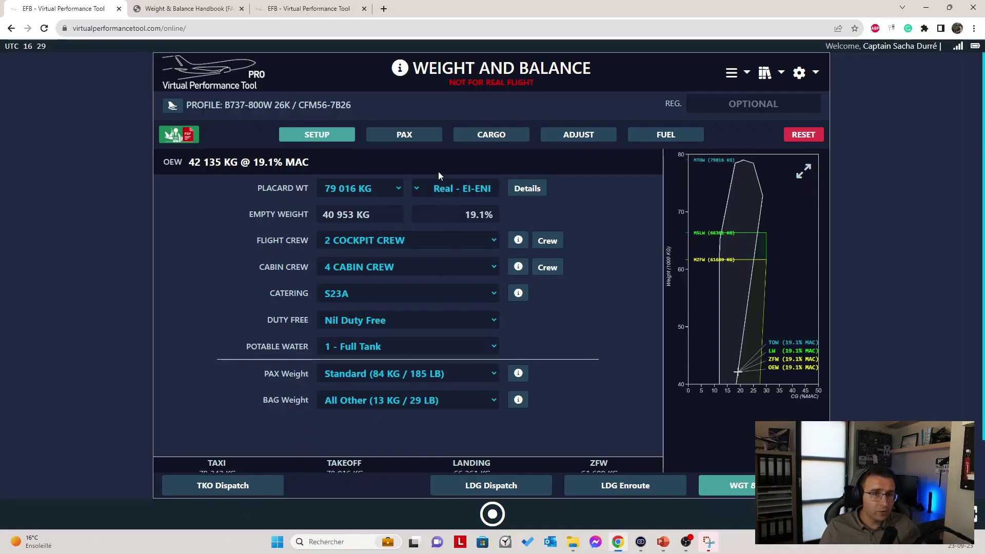
pyautogui.click(400, 69)
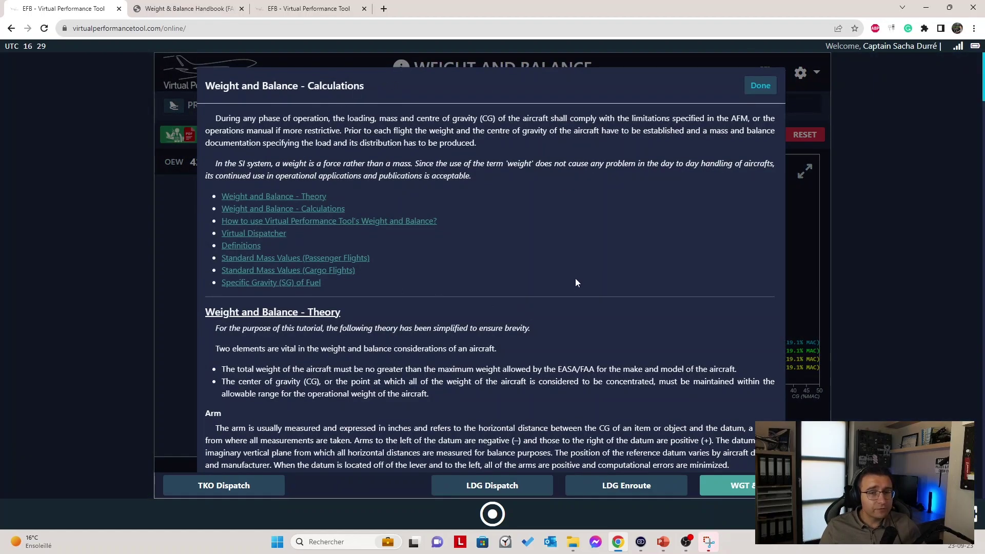
pyautogui.scroll(-15, 575, 282)
pyautogui.scroll(-18, 562, 278)
pyautogui.scroll(-15, 540, 270)
pyautogui.scroll(-12, 534, 269)
pyautogui.scroll(-13, 527, 272)
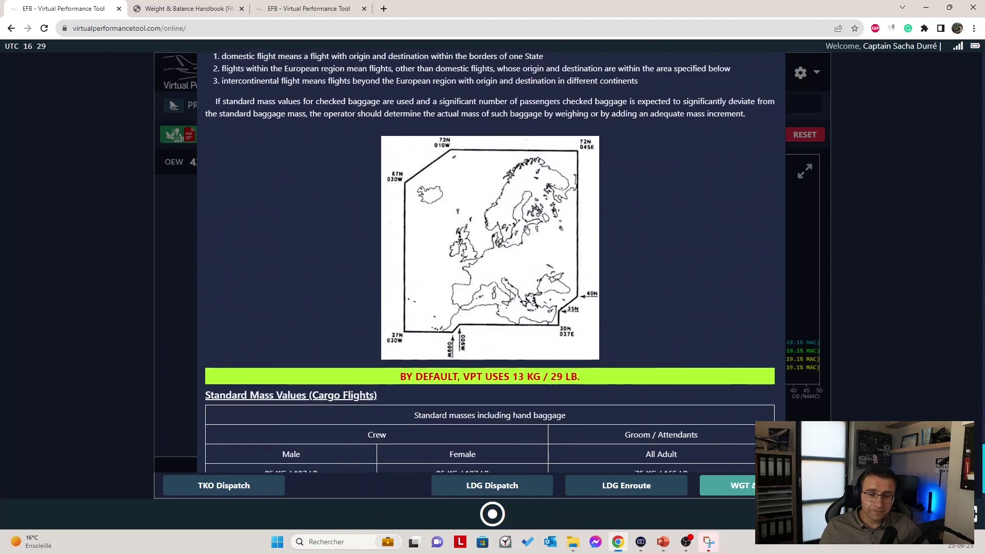
pyautogui.scroll(20, 509, 290)
pyautogui.scroll(15, 505, 277)
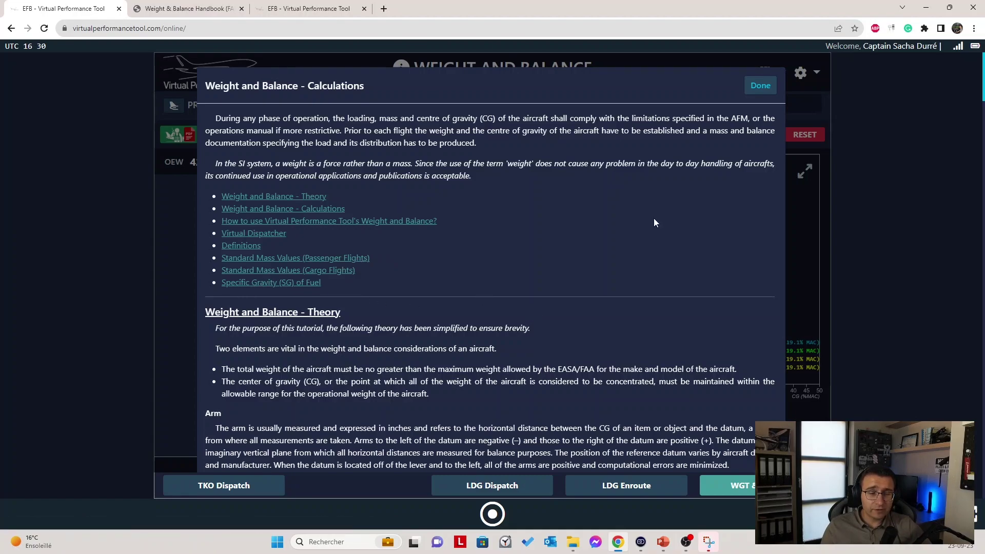
pyautogui.scroll(-15, 653, 212)
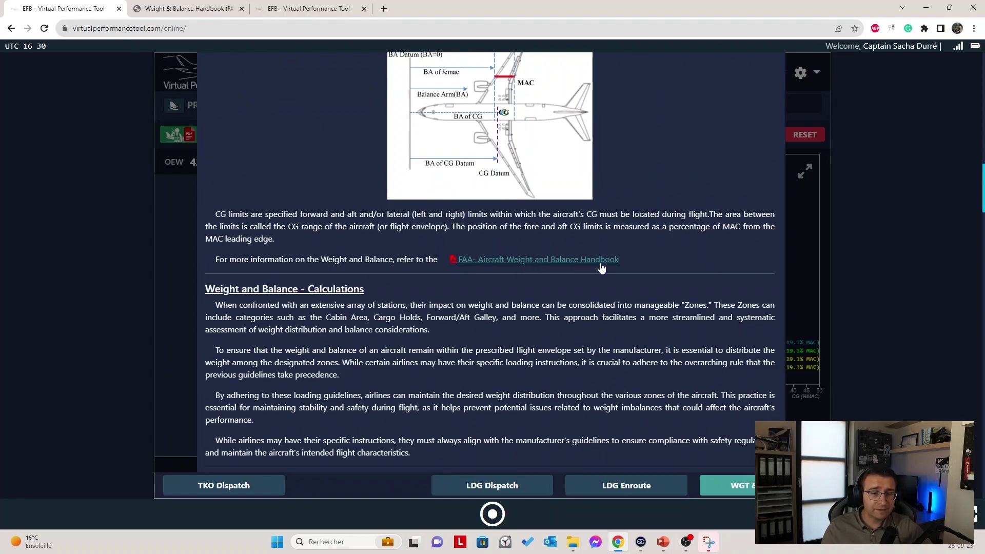
# Step: Browse the opening pages of the FAA Weight & Balance Handbook (FAA-H-8083-1B)
pyautogui.click(207, 9)
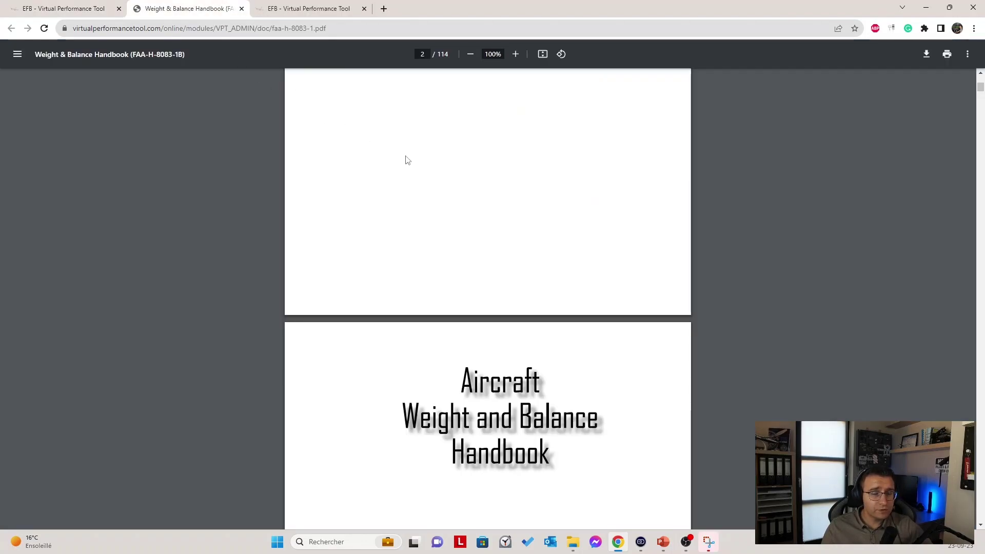
pyautogui.scroll(-20, 484, 196)
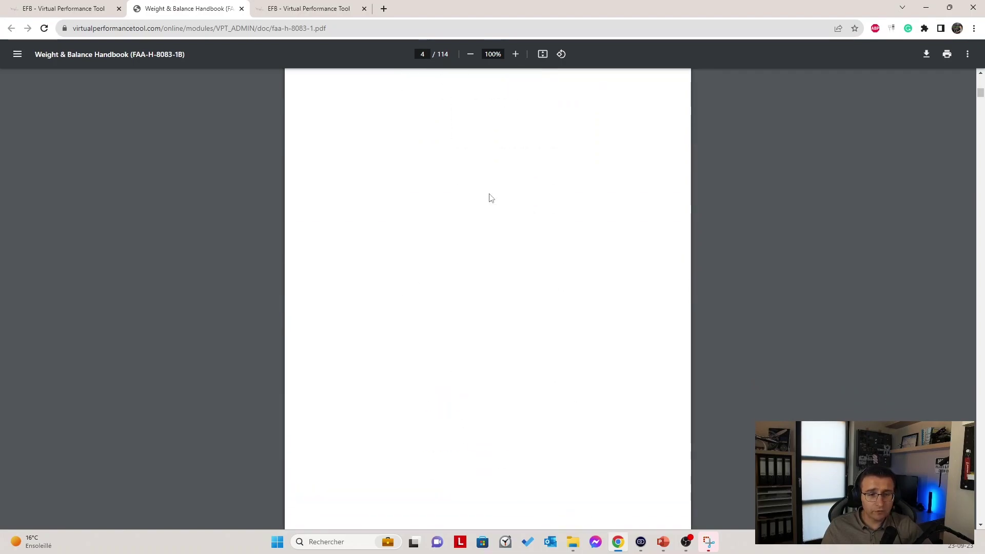
pyautogui.scroll(-20, 492, 188)
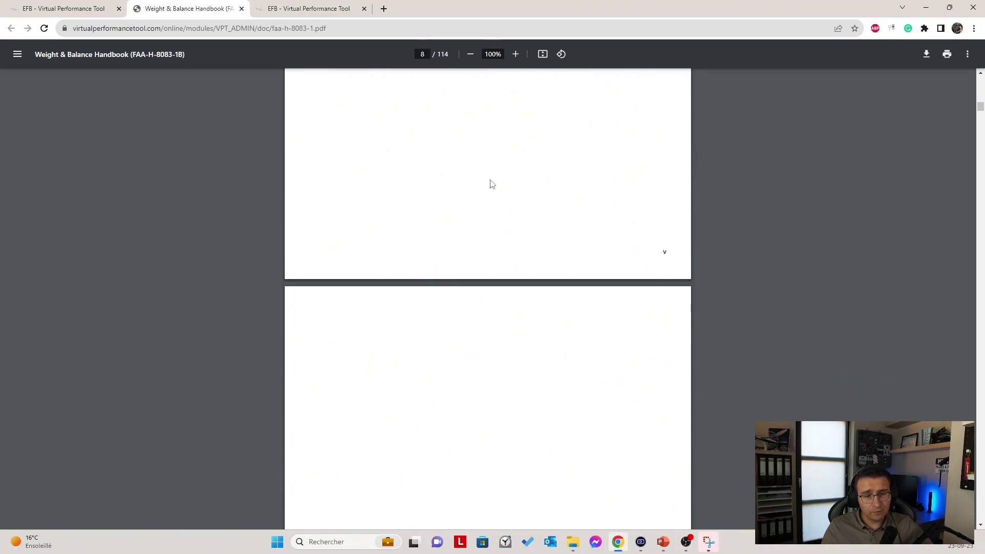
pyautogui.scroll(-15, 492, 185)
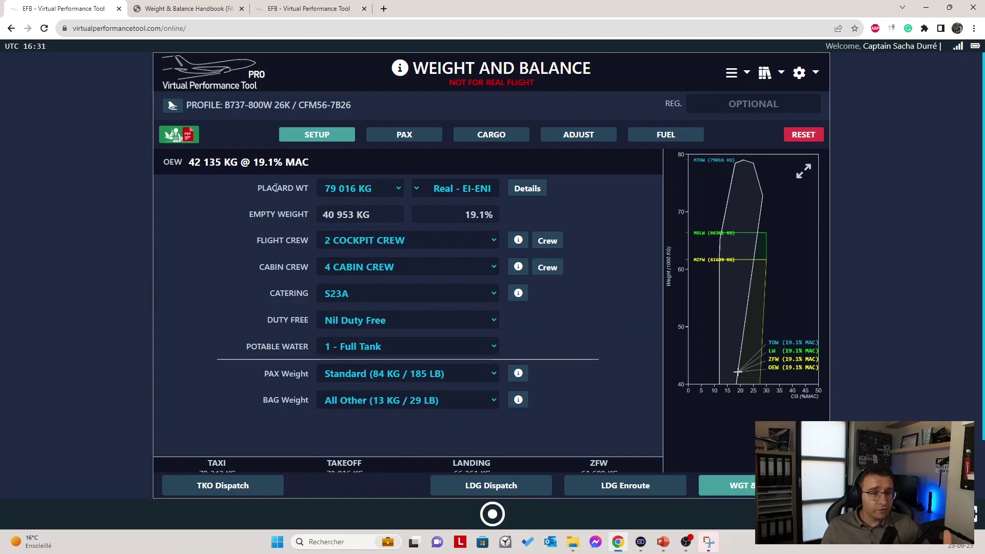
# Step: Check the available options for the placard weight and the aircraft weight profile
pyautogui.click(375, 194)
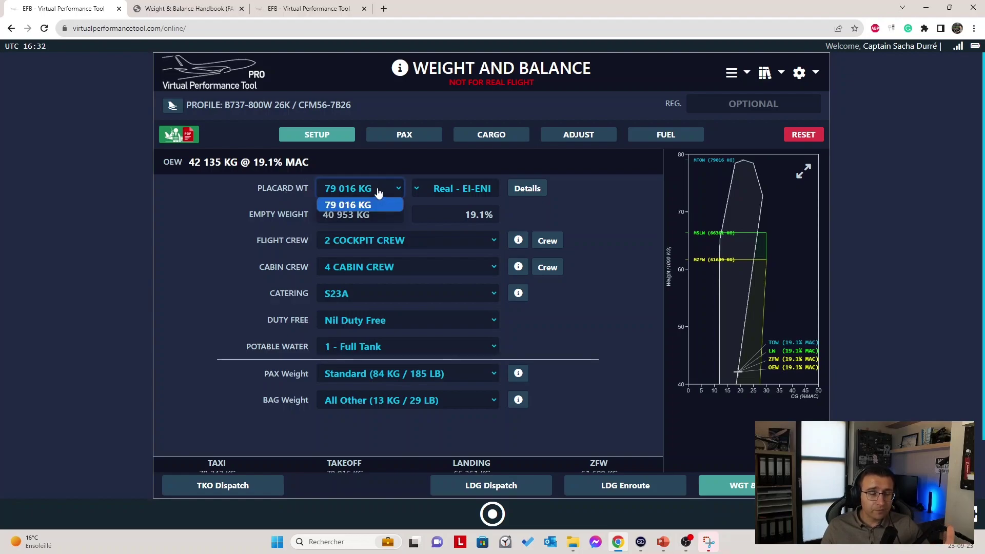
pyautogui.click(378, 192)
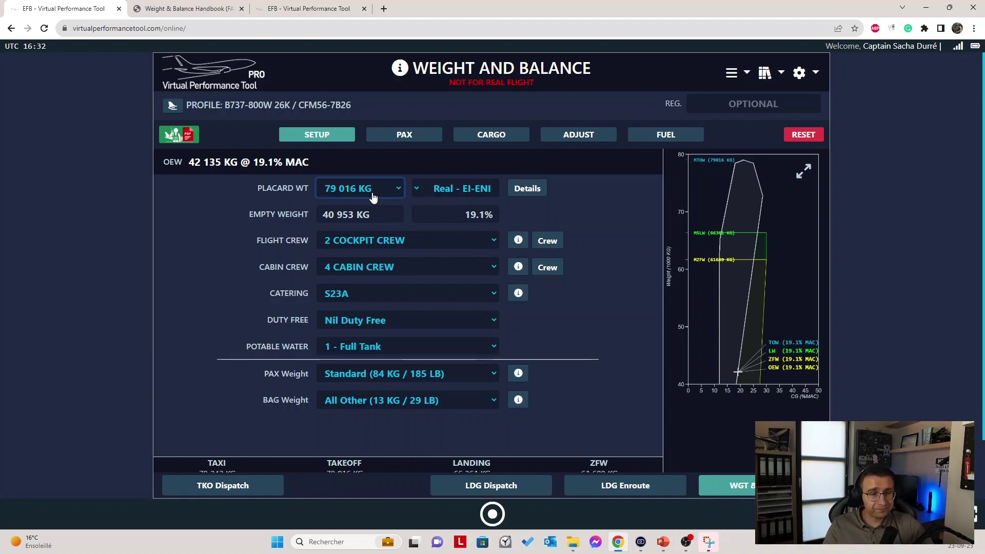
pyautogui.click(484, 193)
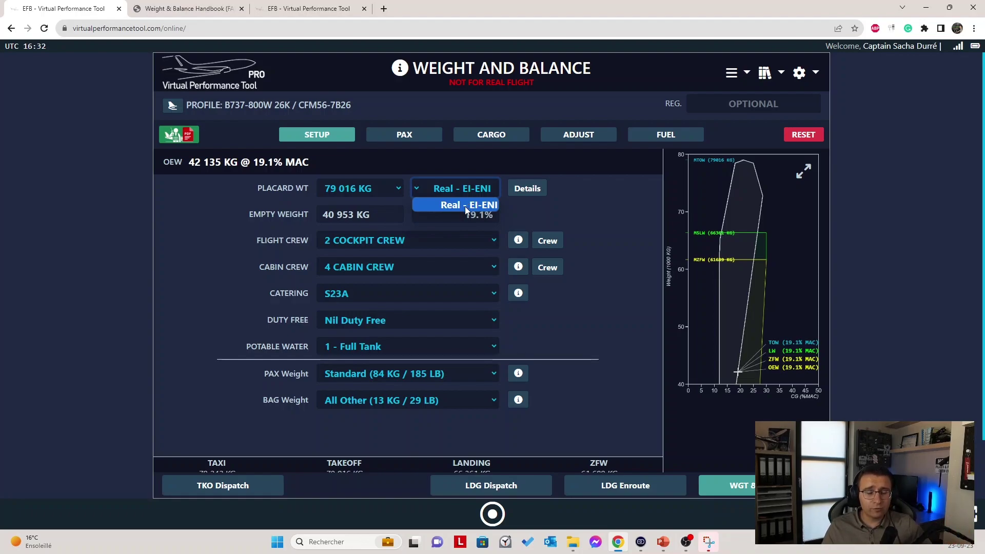
pyautogui.click(513, 212)
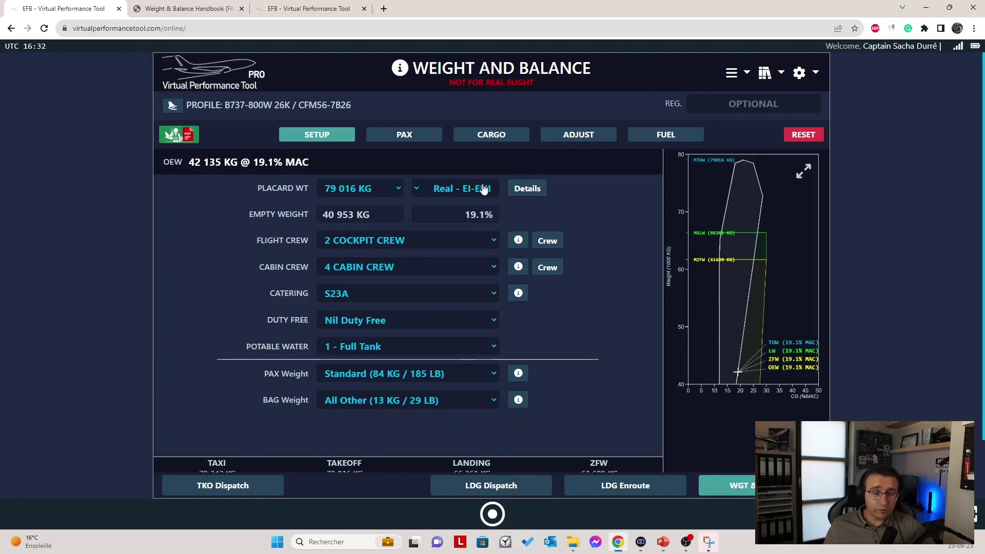
# Step: Read the description of the Real - EI-ENI weight and balance profile and inspect the empty weight field
pyautogui.click(528, 189)
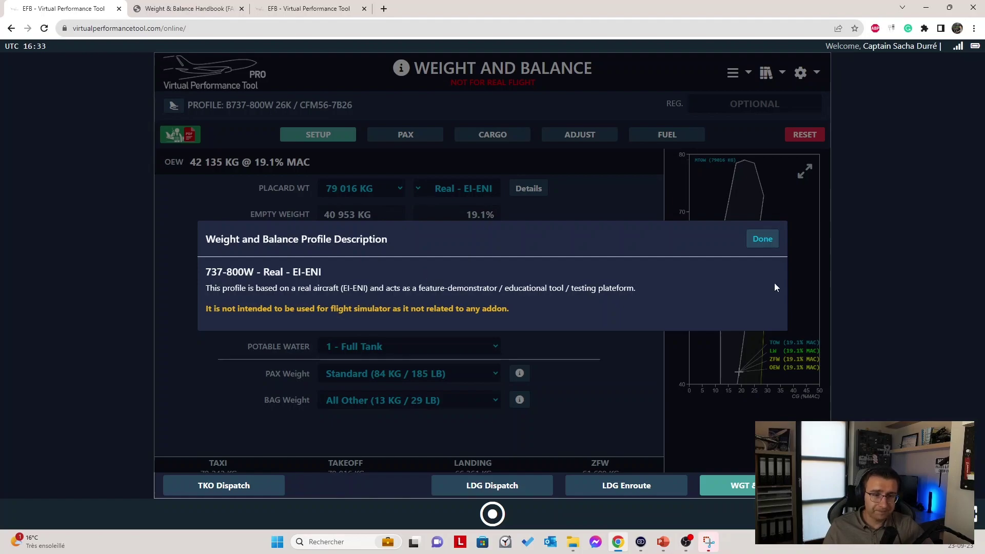
pyautogui.click(764, 238)
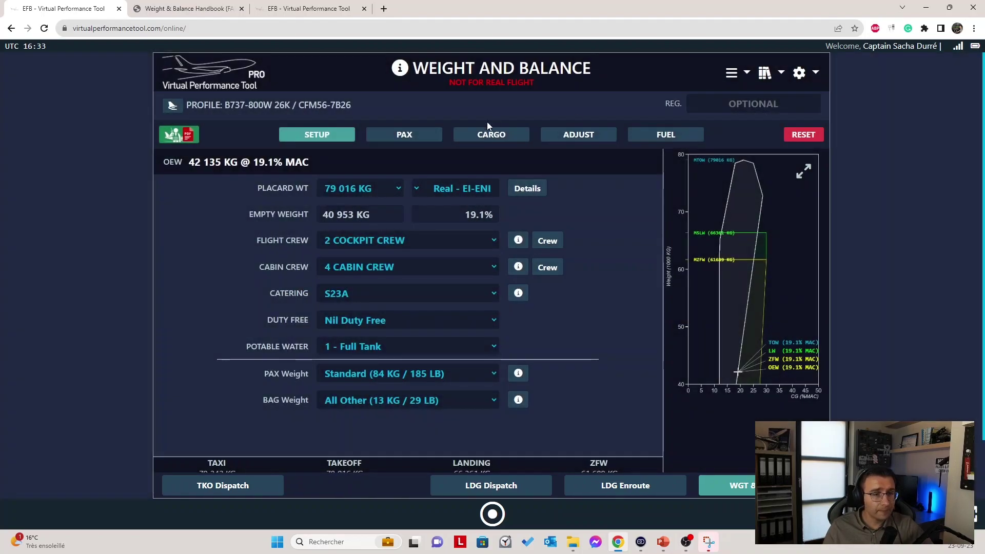
pyautogui.doubleClick(363, 214)
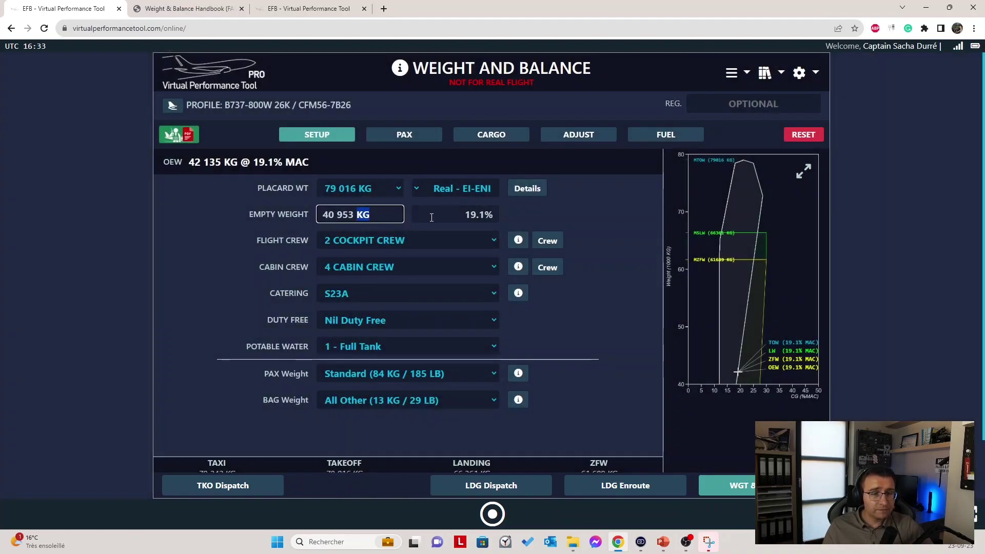
pyautogui.click(370, 213)
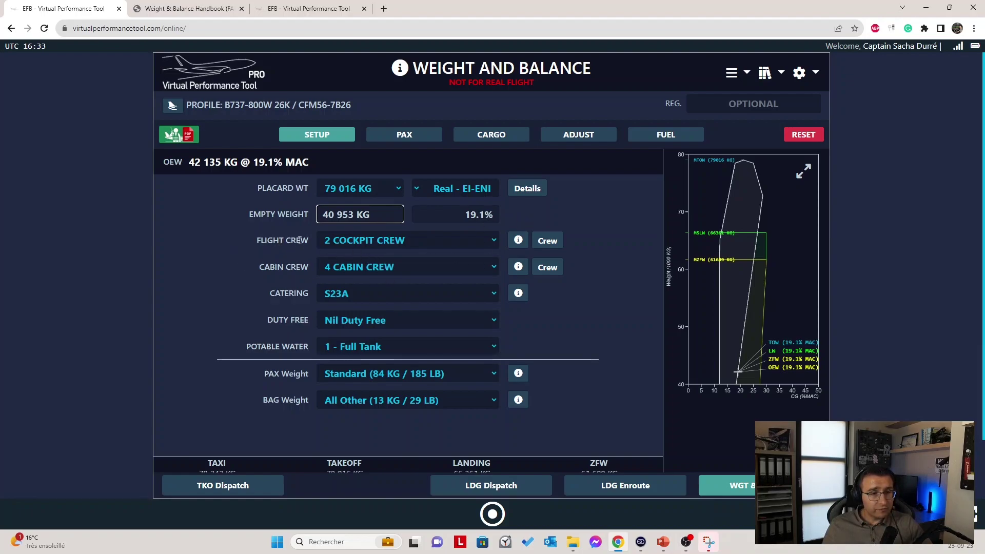
# Step: Check the flight crew options and read the flight crew configuration definitions
pyautogui.click(453, 243)
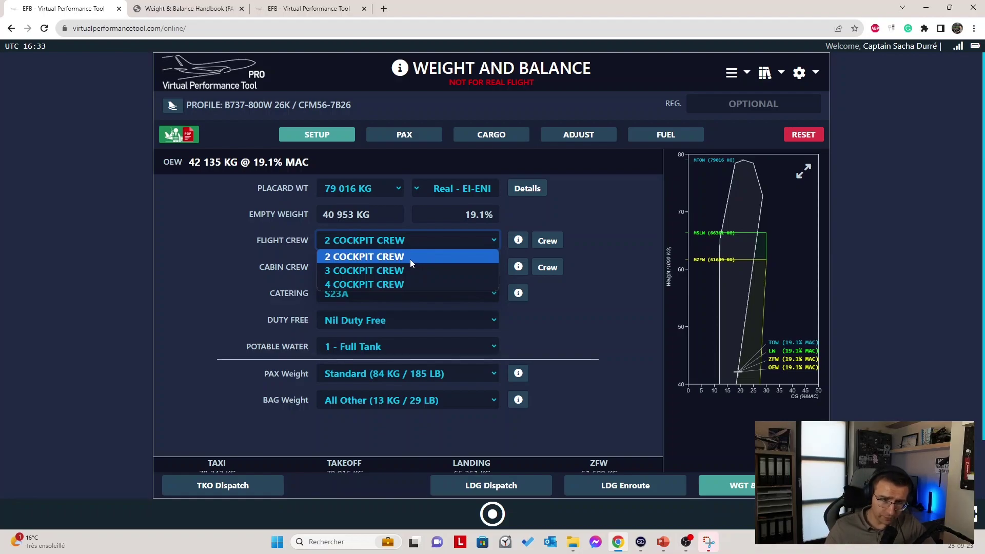
pyautogui.click(518, 242)
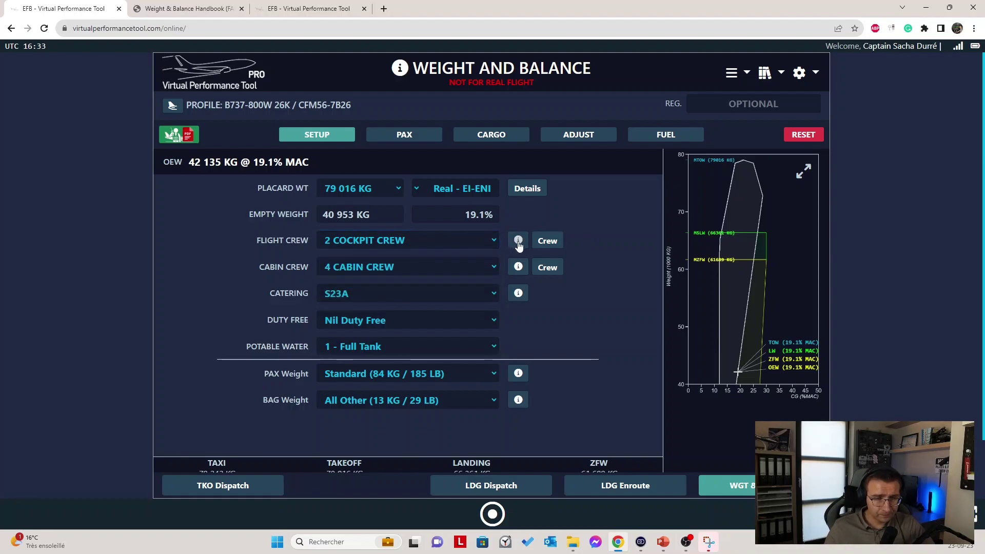
pyautogui.click(518, 241)
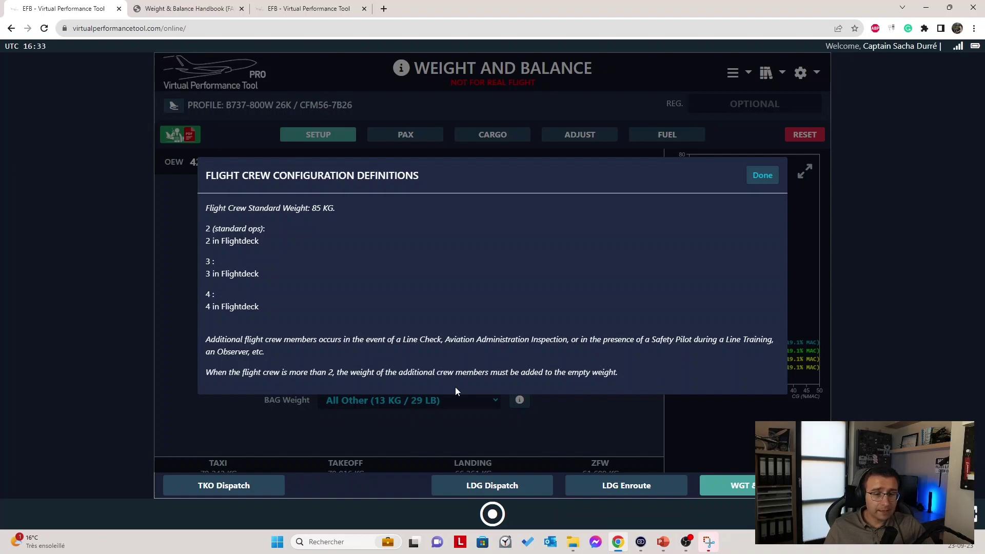
pyautogui.click(762, 174)
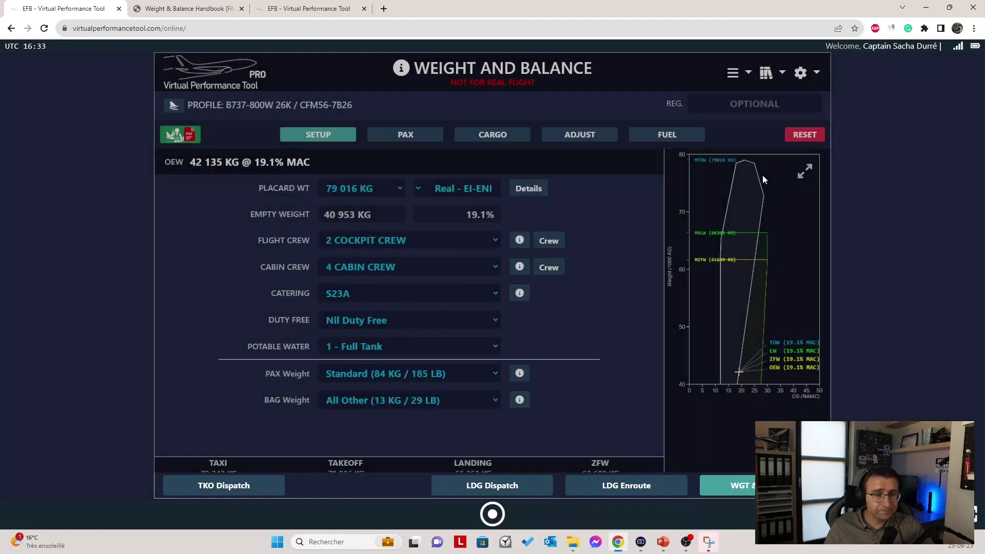
# Step: View the flight crew's crew list, examine the captain's entry, and close the list
pyautogui.click(547, 241)
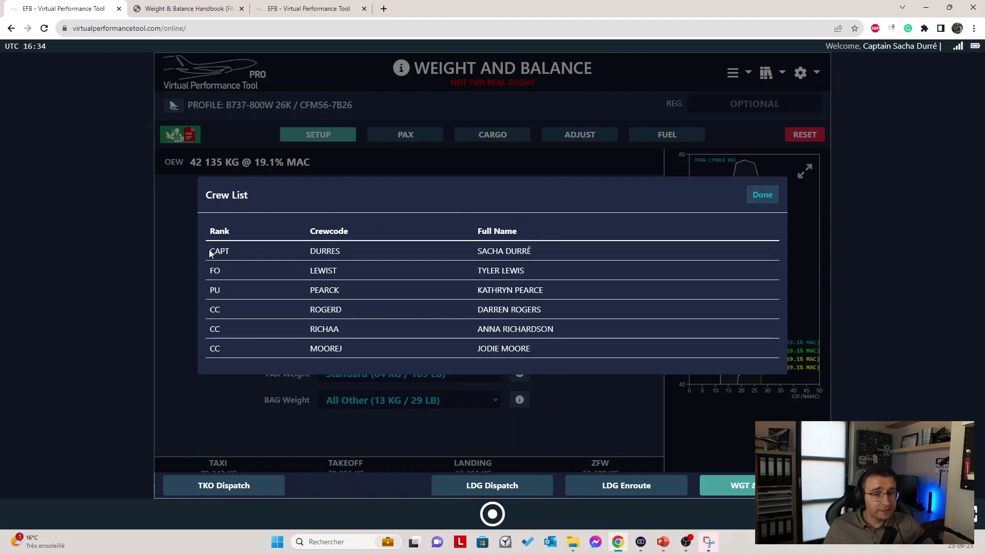
pyautogui.moveTo(282, 249); pyautogui.dragTo(542, 256)
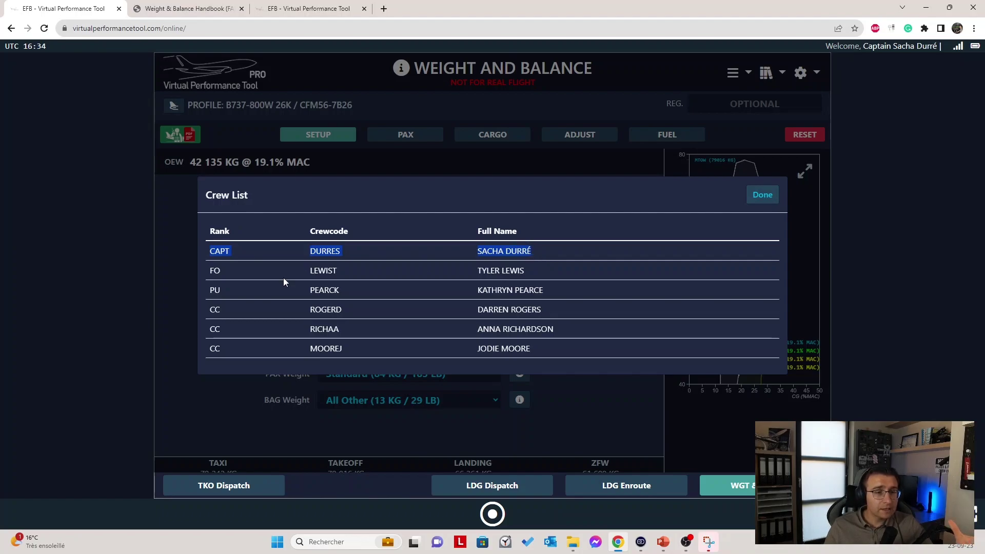
pyautogui.click(453, 274)
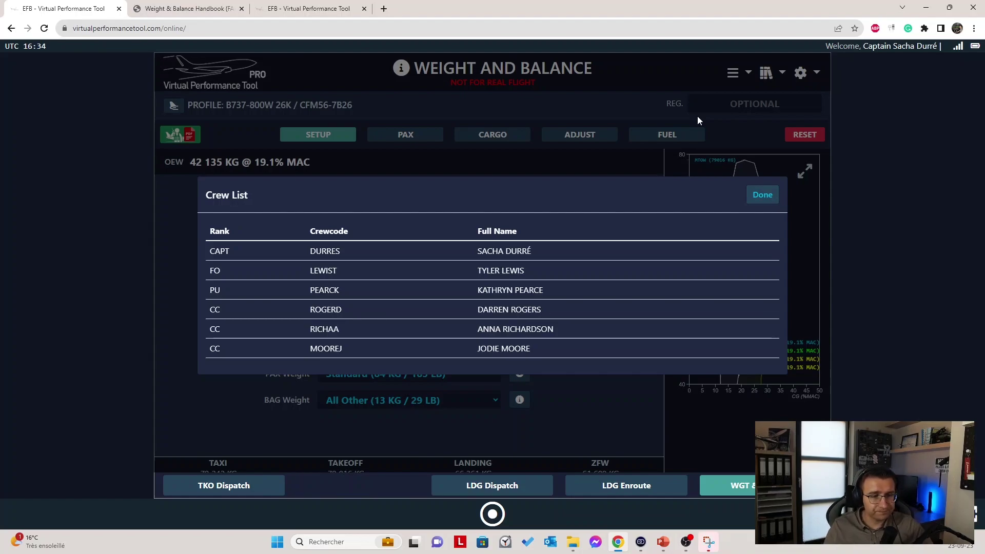
pyautogui.click(762, 196)
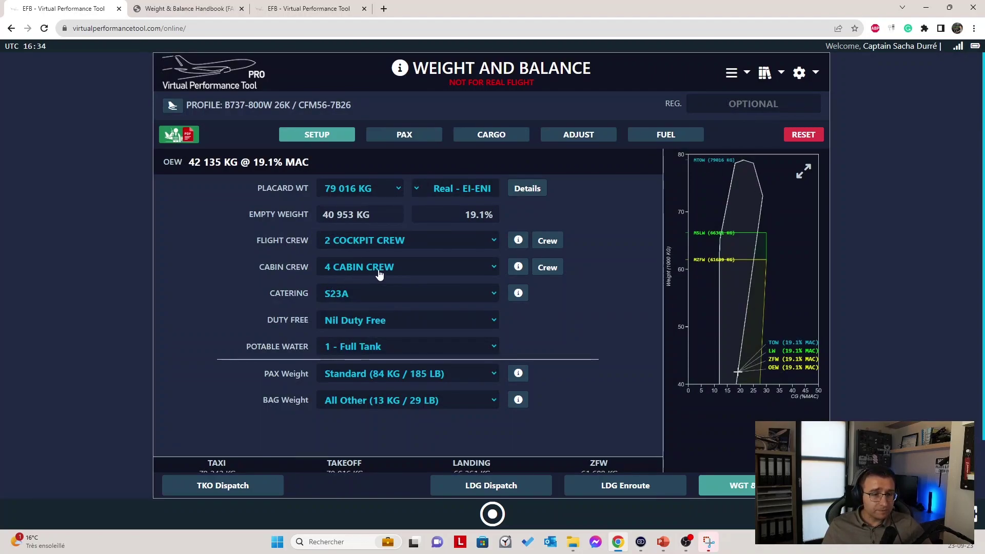
# Step: Compare cabin crew configurations by selecting 5 CABIN CREW, 4 CABIN CREW and finally 3 CABIN CREW
pyautogui.click(487, 268)
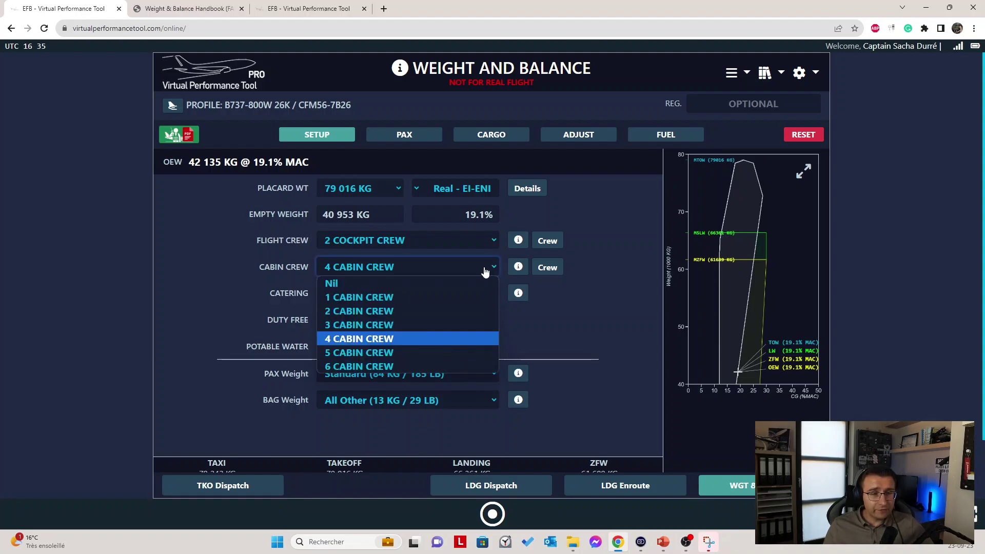
pyautogui.click(402, 352)
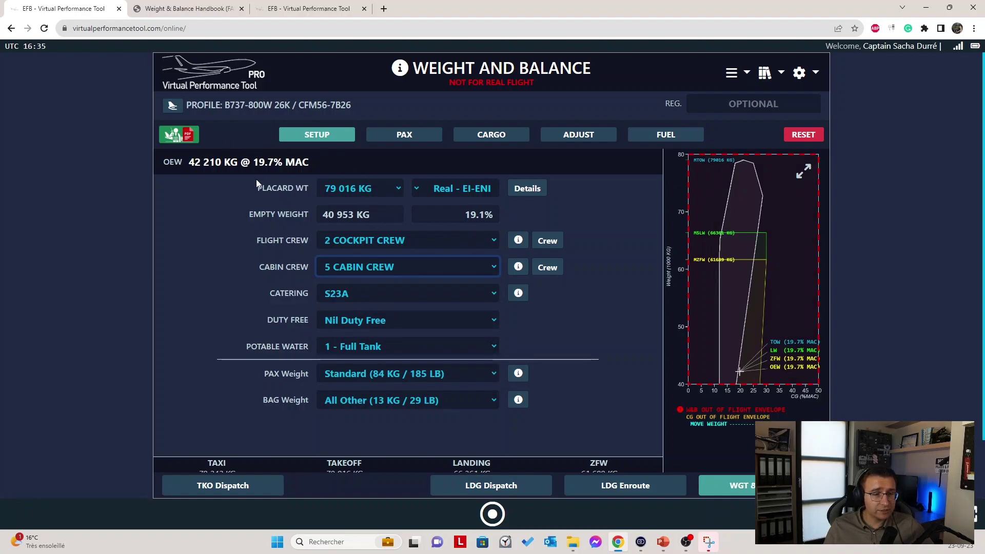
pyautogui.click(343, 270)
pyautogui.click(352, 336)
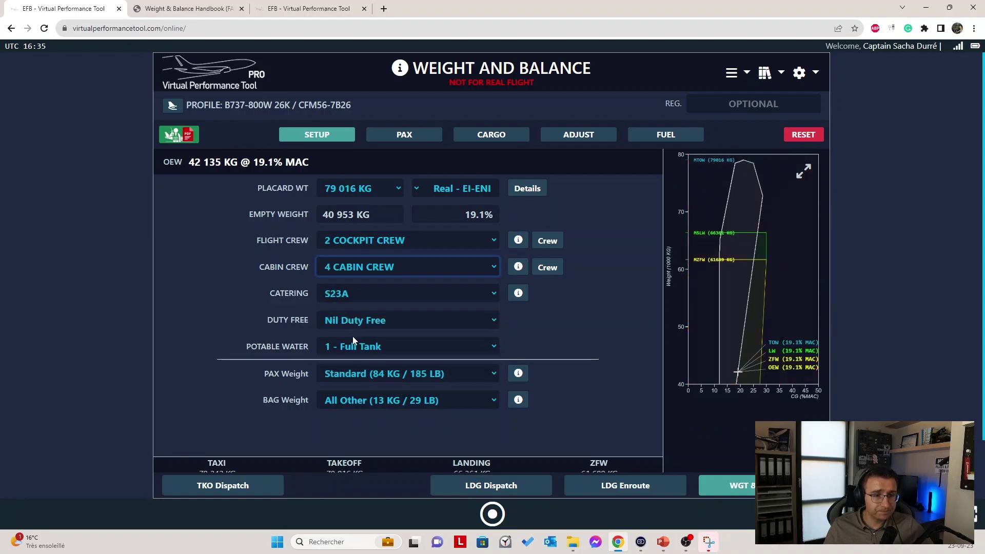
pyautogui.click(388, 272)
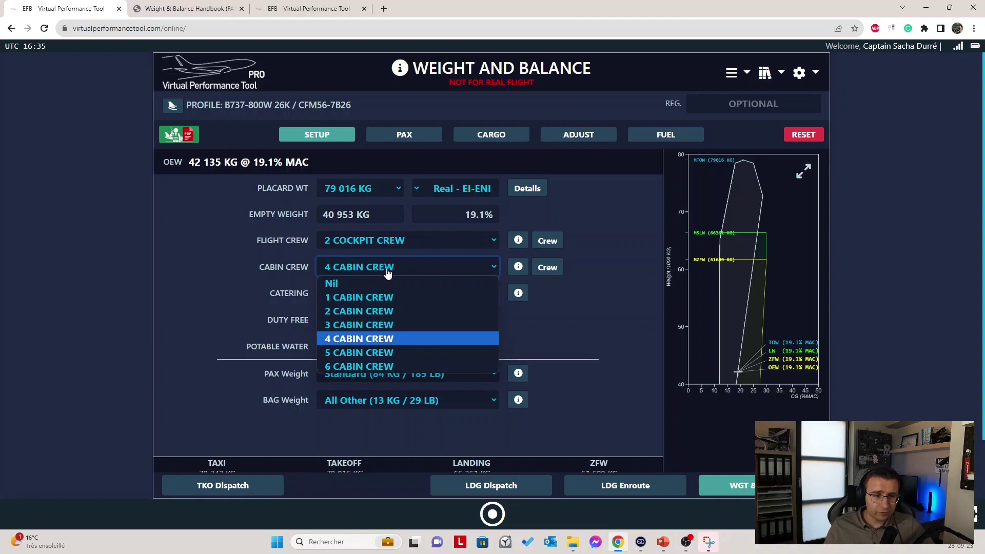
pyautogui.click(377, 326)
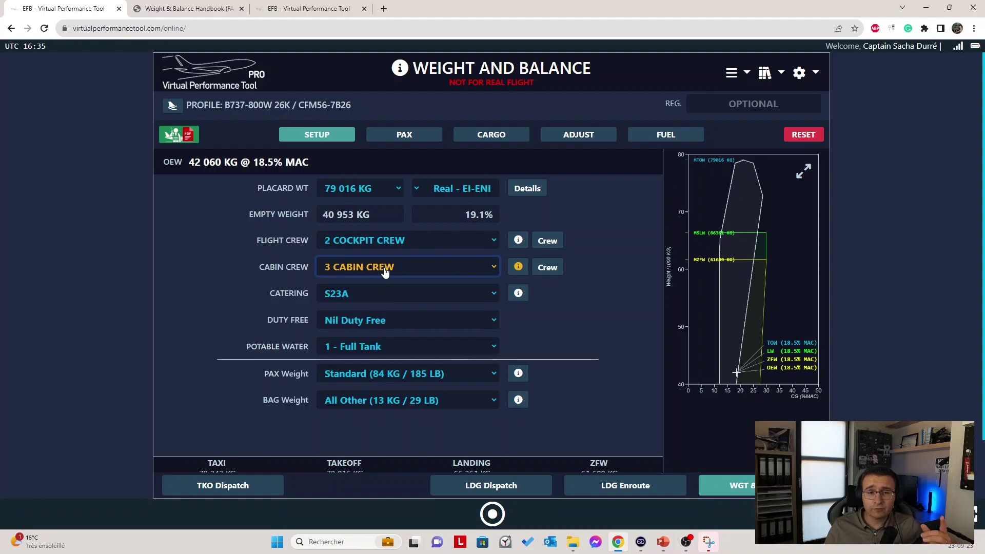
# Step: Read the cabin crew configuration definitions, including the conditions for operating with a reduced crew, and close them
pyautogui.click(518, 267)
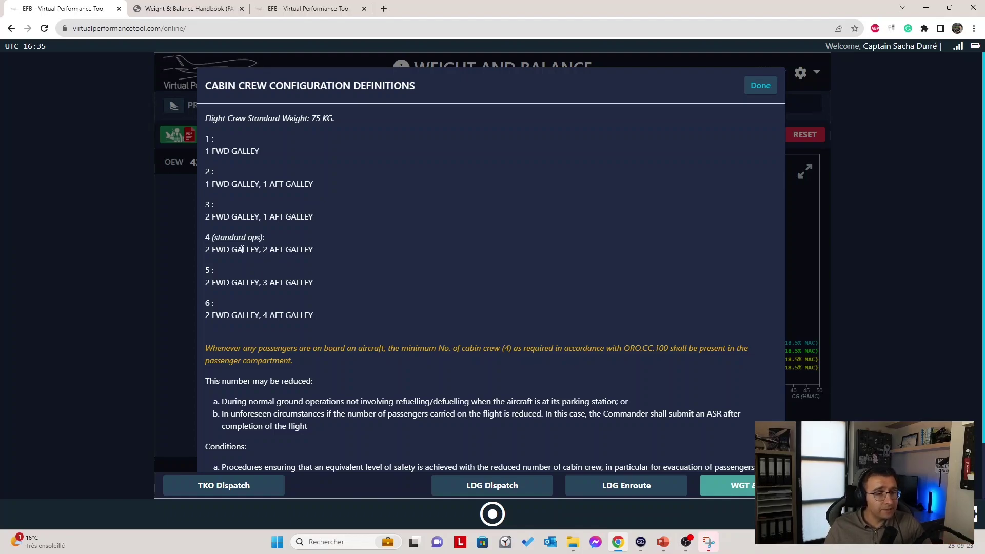
pyautogui.scroll(-1, 264, 256)
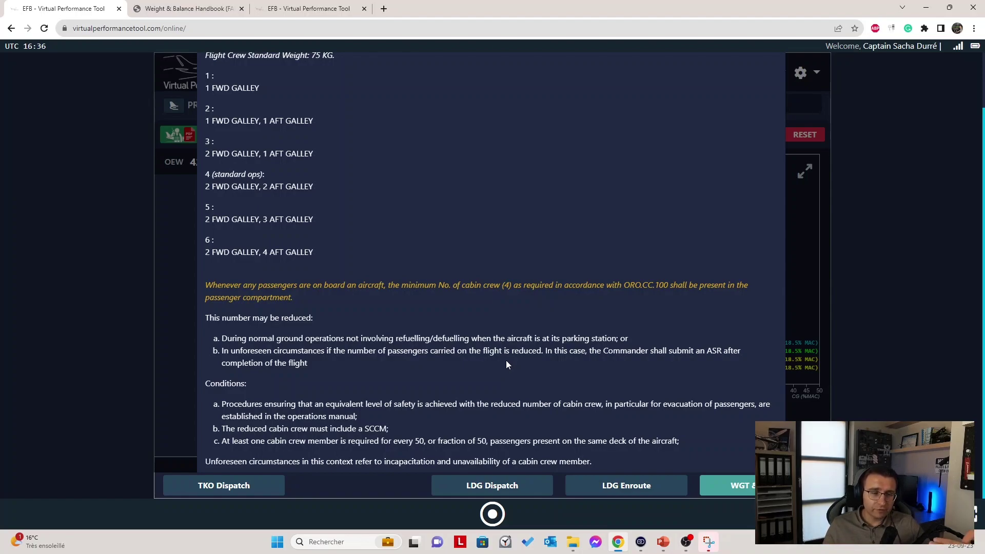
pyautogui.scroll(2, 500, 383)
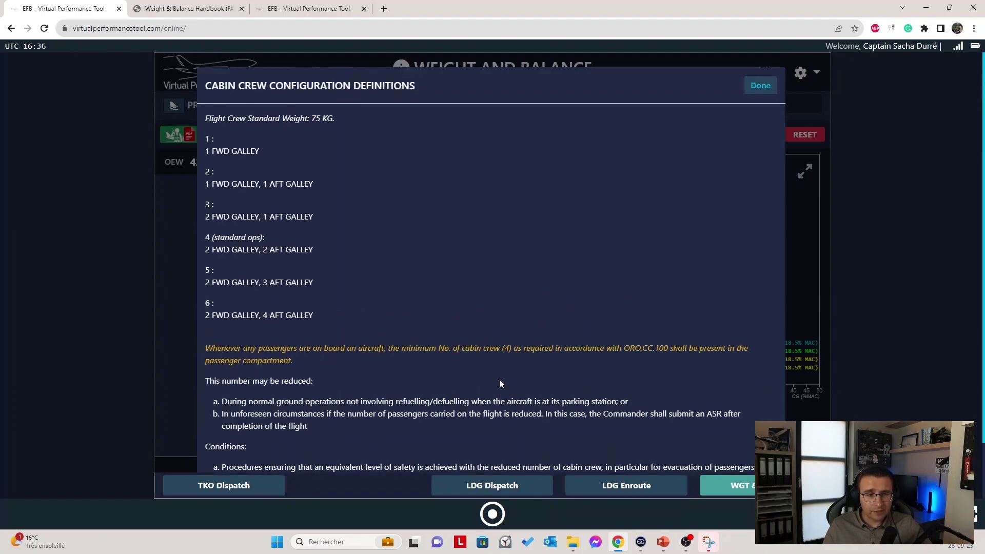
pyautogui.click(755, 88)
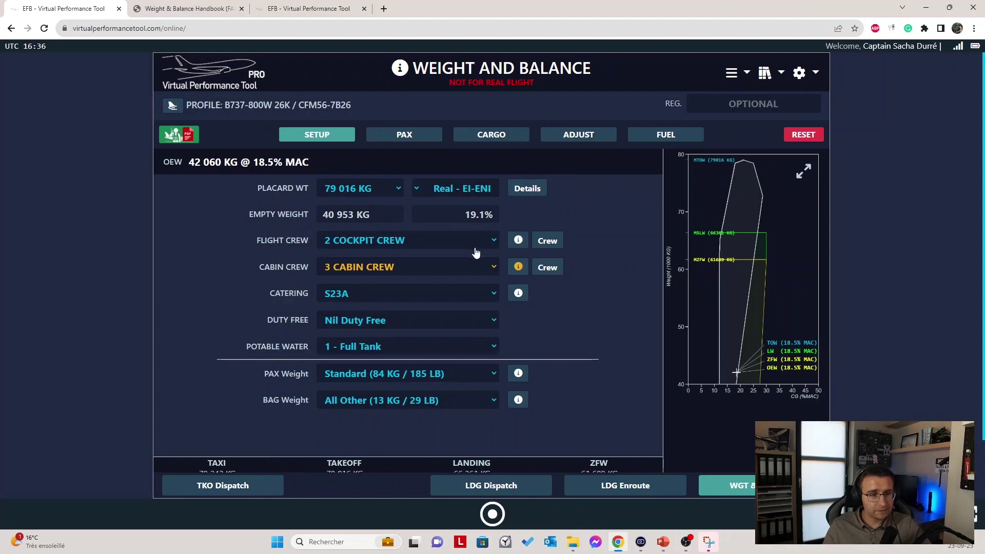
# Step: Check the cabin crew options, view the crew list for the three-member cabin crew, and close it
pyautogui.click(461, 270)
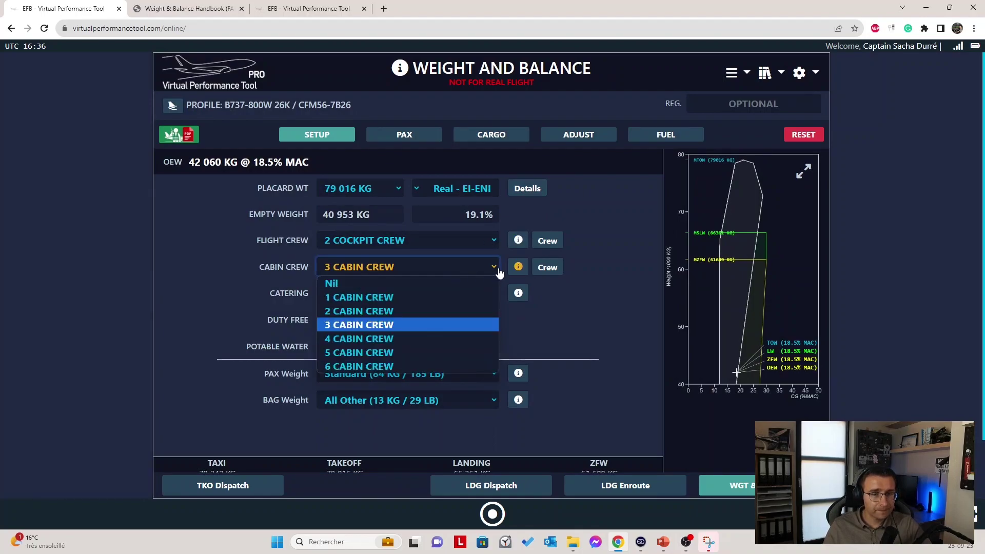
pyautogui.click(551, 268)
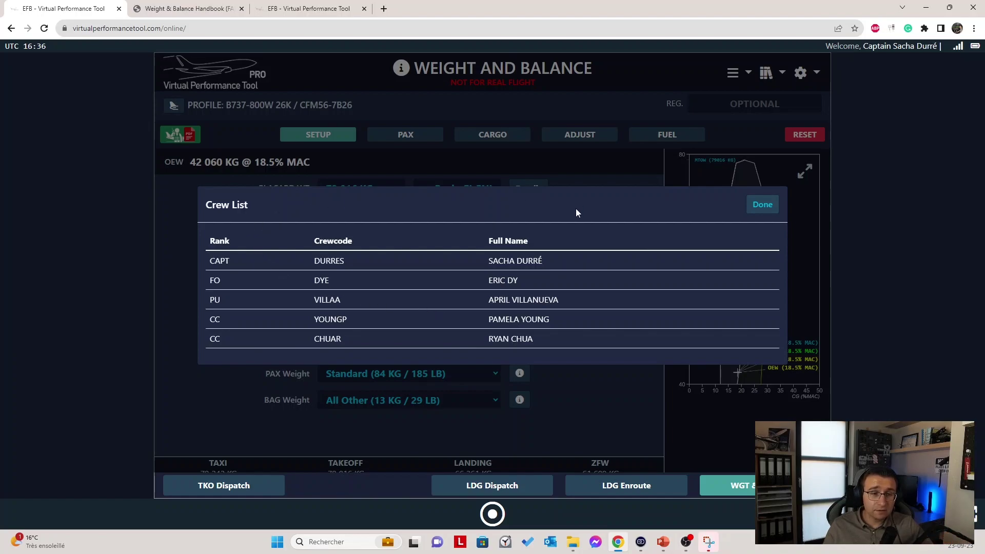
pyautogui.click(762, 204)
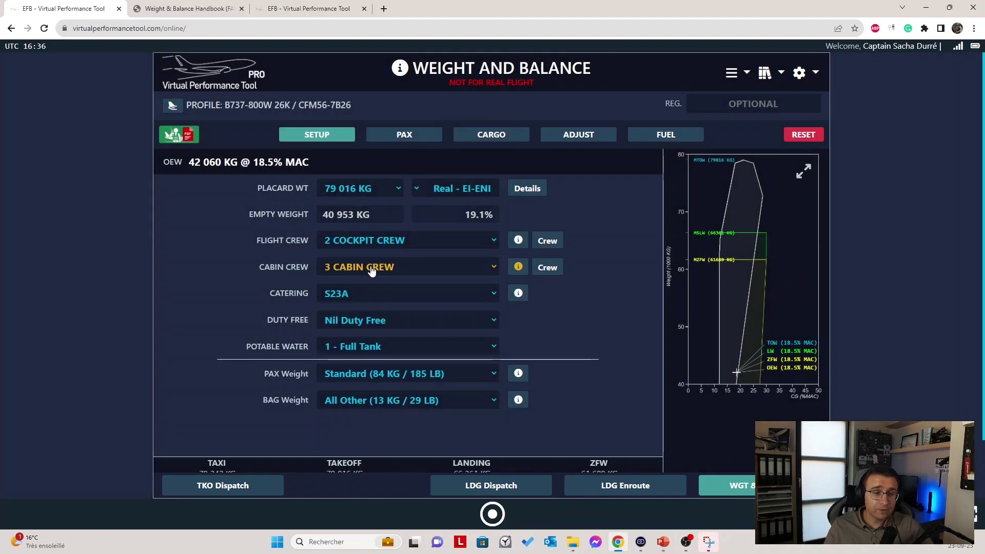
# Step: Set the flight crew to 3 COCKPIT CREW and the cabin crew to 6 CABIN CREW
pyautogui.click(346, 242)
pyautogui.click(353, 270)
pyautogui.click(480, 273)
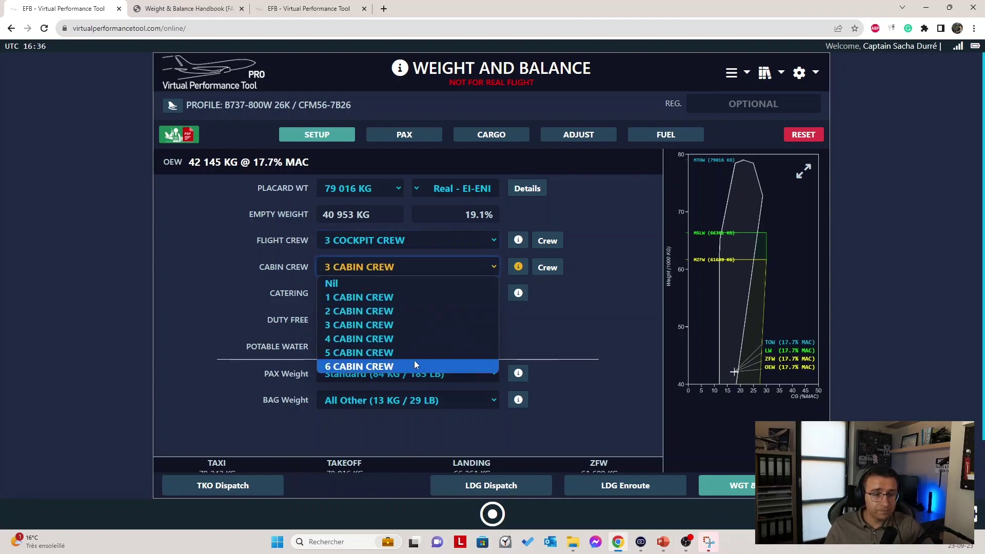
pyautogui.click(414, 365)
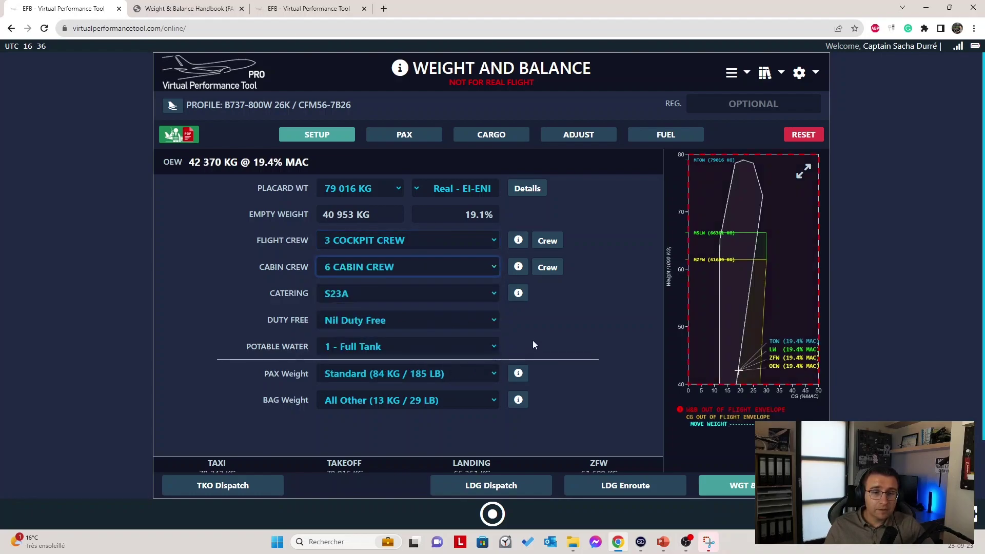
# Step: View the crew list for the enlarged crew, close it, and set the cabin crew to 4 CABIN CREW
pyautogui.click(547, 267)
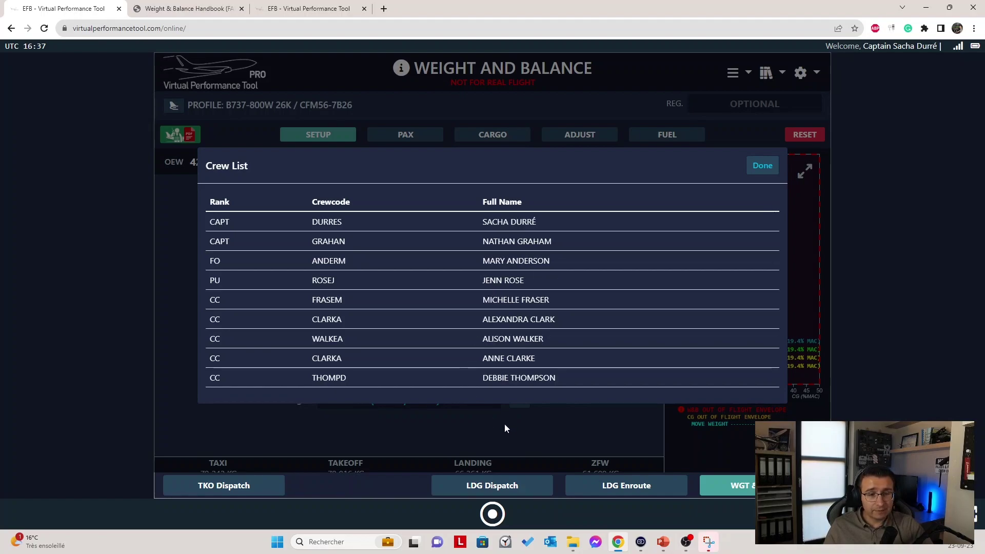
pyautogui.click(759, 167)
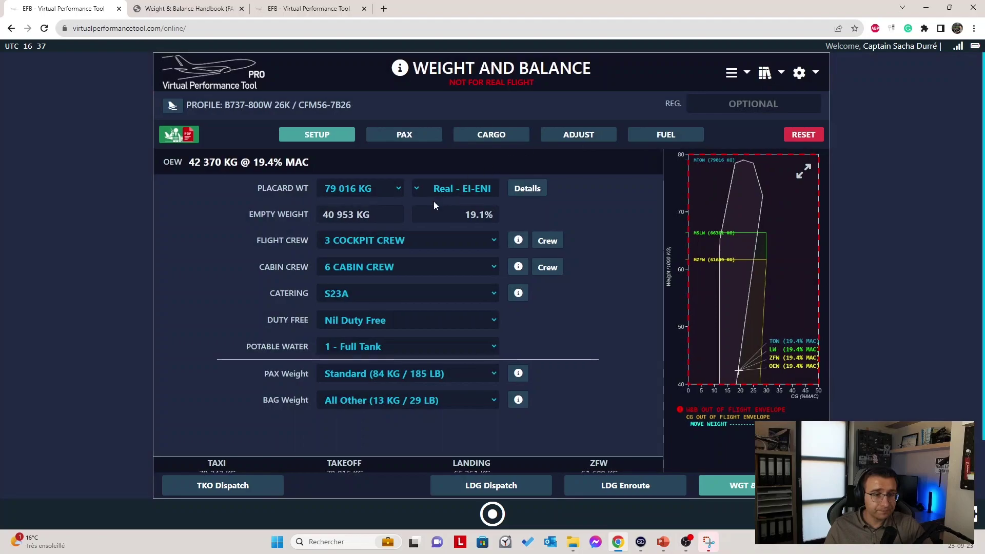
pyautogui.click(361, 269)
pyautogui.click(365, 339)
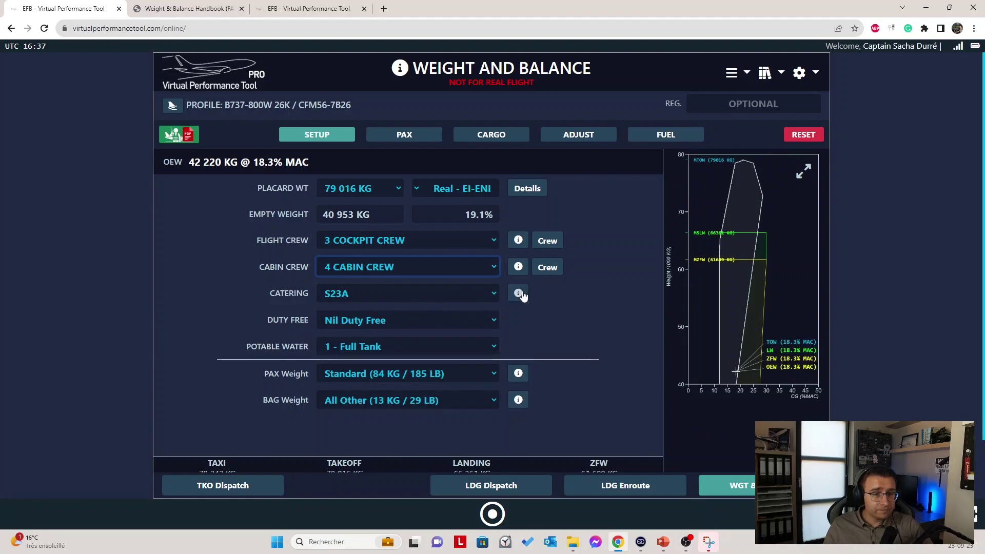
# Step: Check the catering options and read the catering configuration definitions, highlighting the forward galley's arm from the reference datum
pyautogui.click(458, 296)
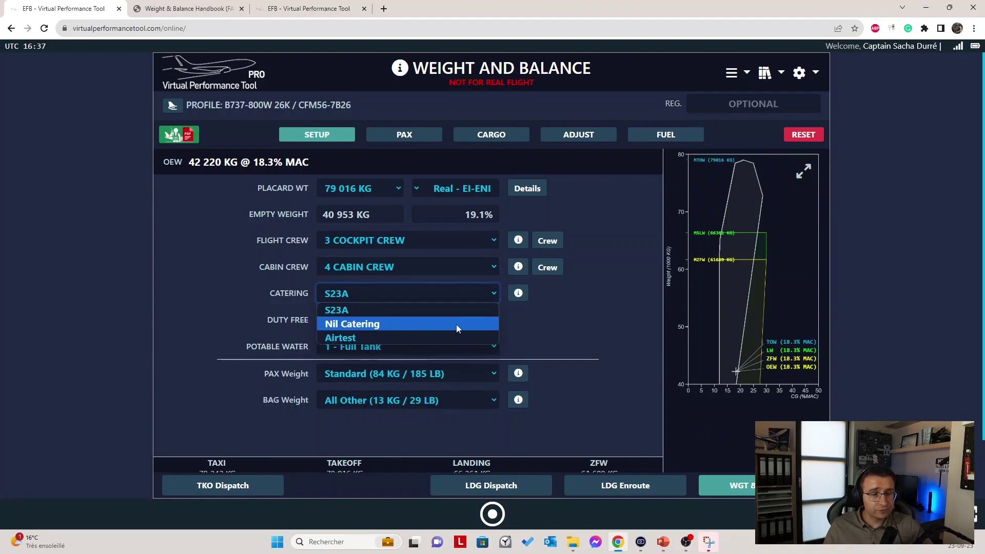
pyautogui.click(530, 317)
pyautogui.click(519, 296)
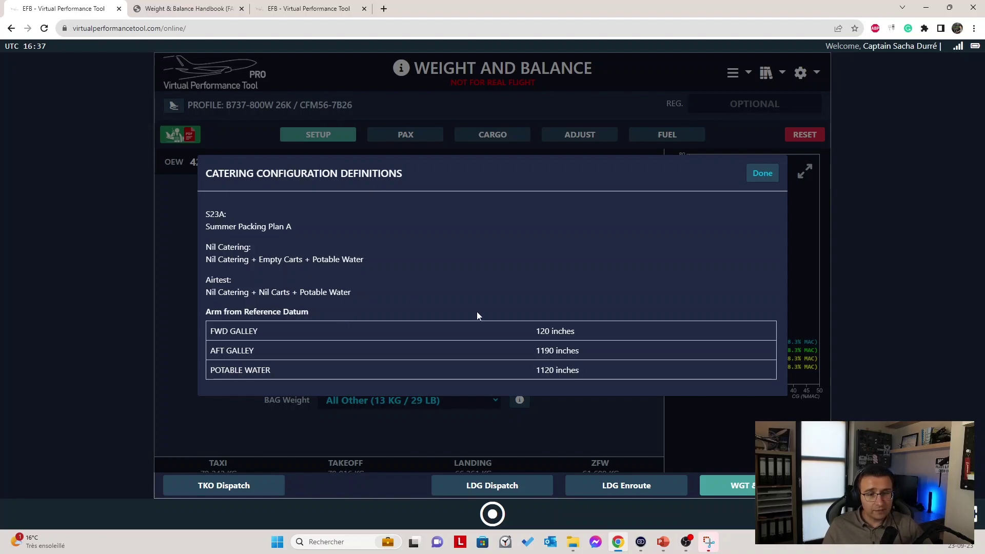
pyautogui.doubleClick(544, 330)
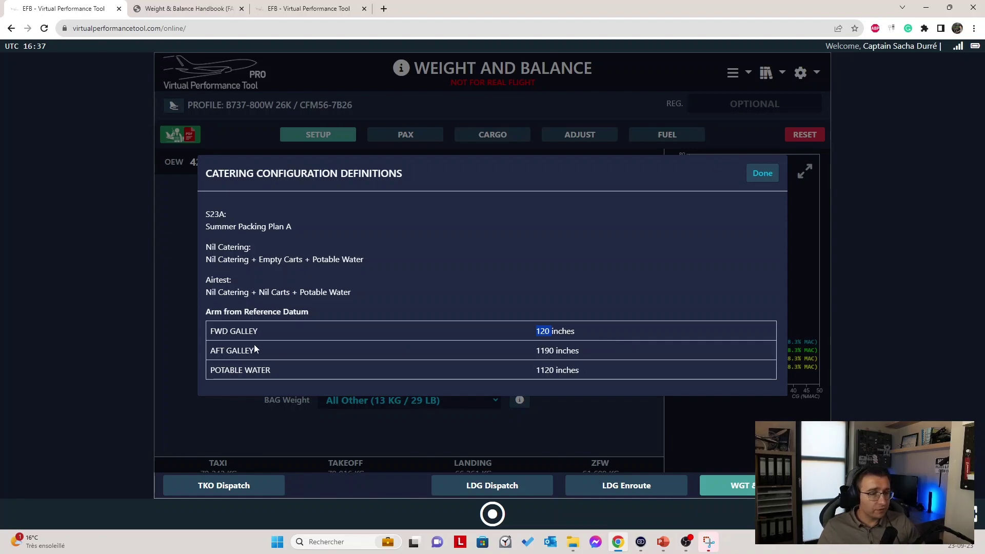
pyautogui.click(769, 174)
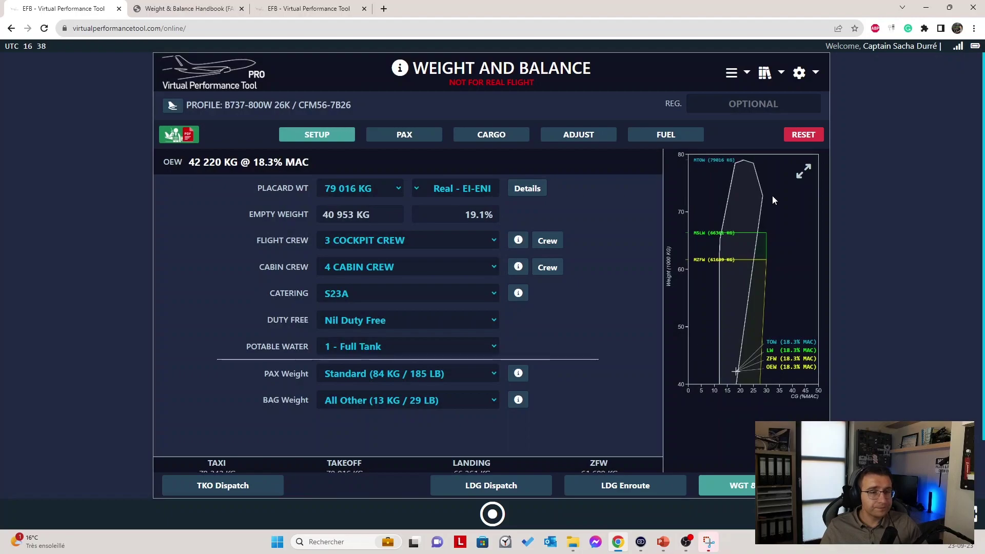
# Step: Switch the duty free setting repeatedly between Duty Free Loaded and Nil Duty Free to compare the OEW, ending on Nil Duty Free
pyautogui.click(363, 323)
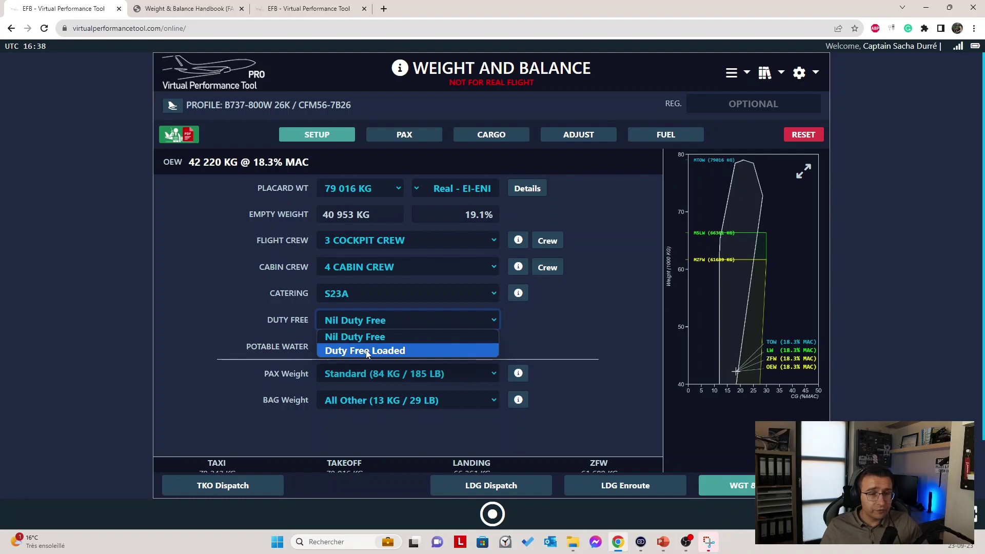
pyautogui.click(367, 352)
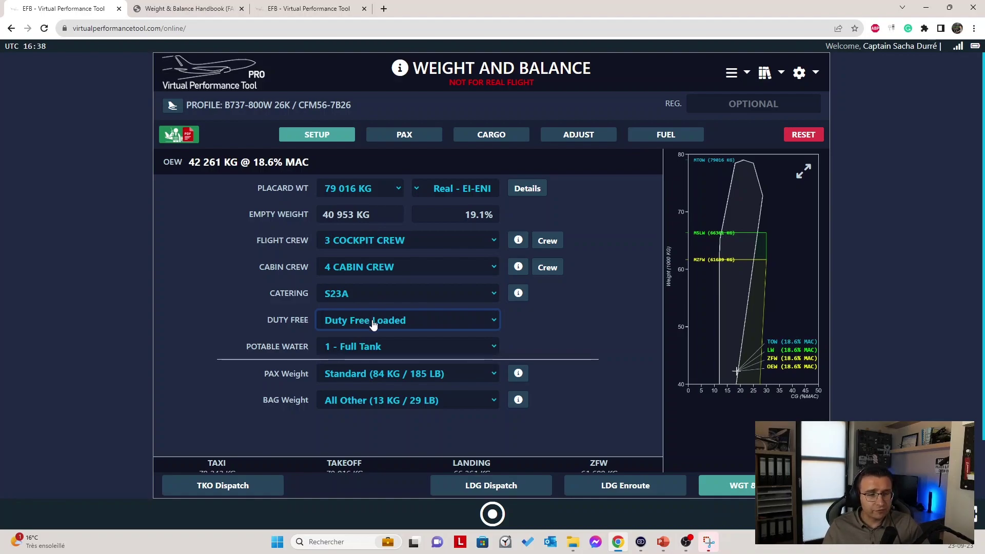
pyautogui.click(373, 326)
pyautogui.click(366, 338)
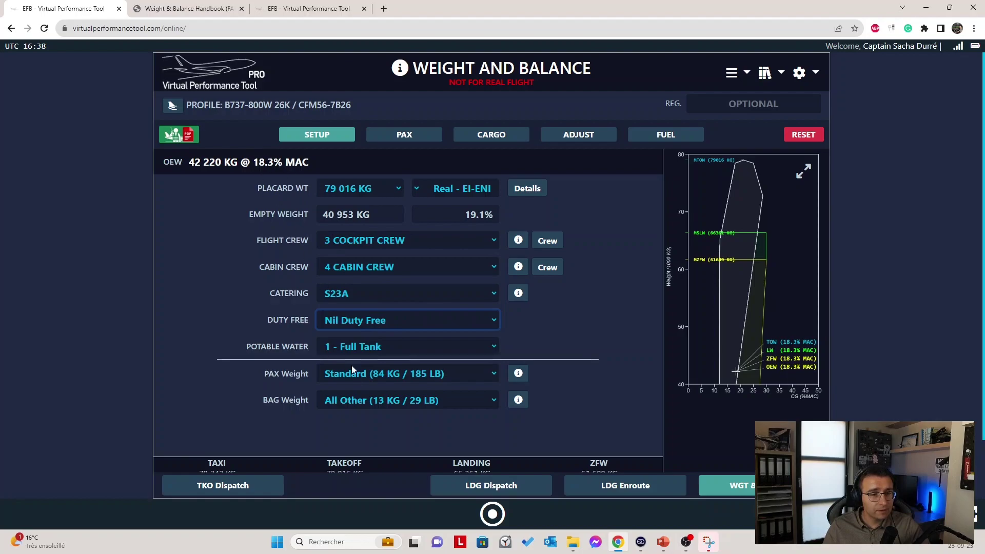
pyautogui.click(354, 321)
pyautogui.click(333, 349)
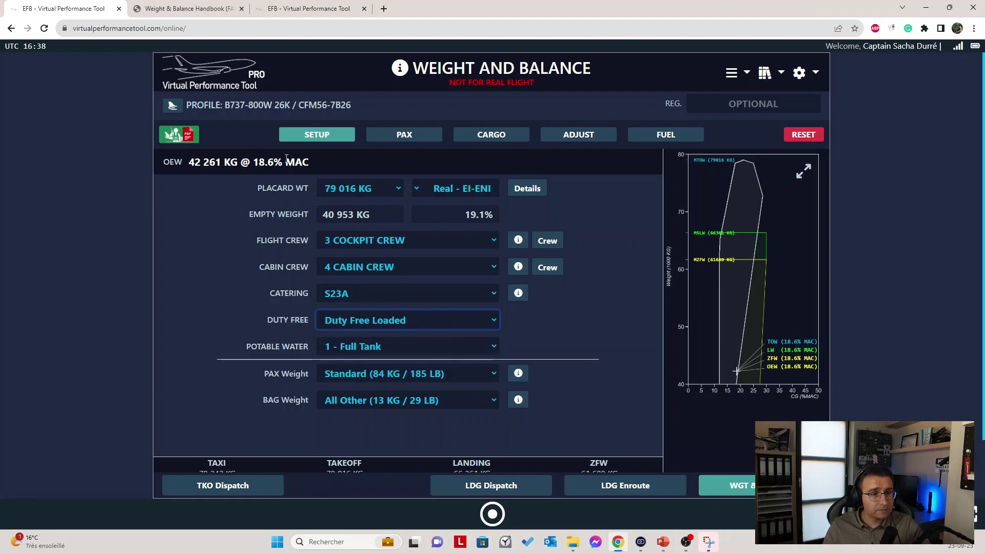
pyautogui.click(347, 322)
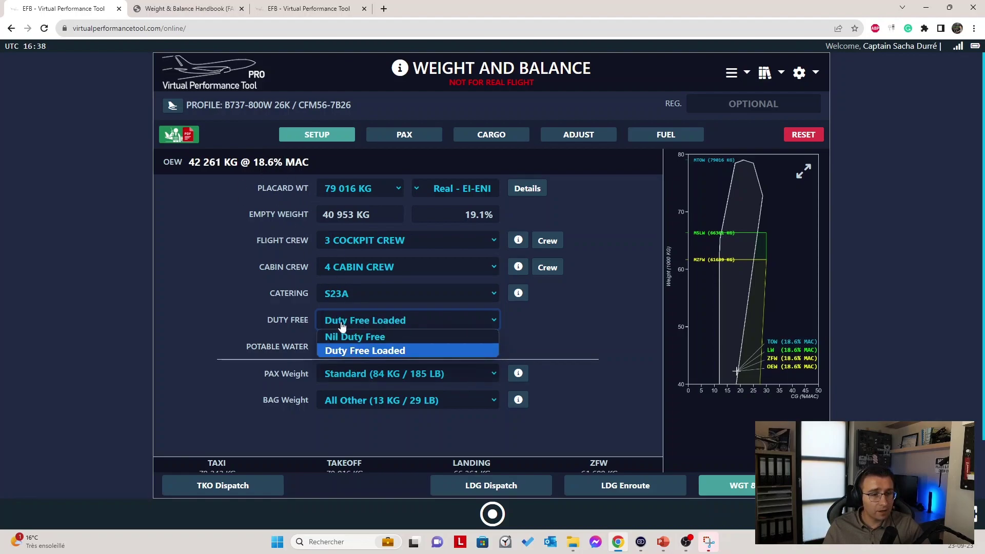
pyautogui.click(348, 338)
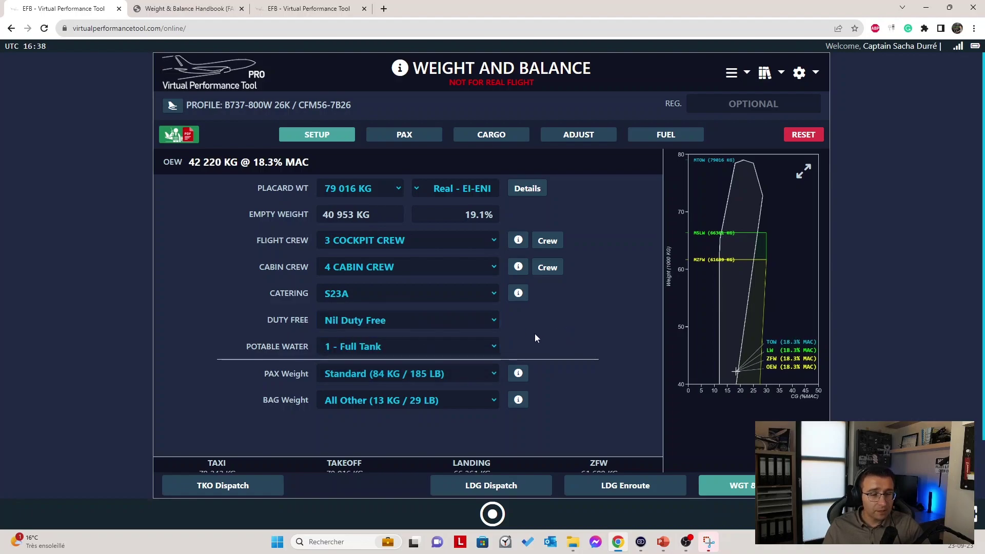
# Step: Try the potable water setting at 3 - 1/2 Tank and return it to 1 - Full Tank
pyautogui.scroll(-1, 446, 342)
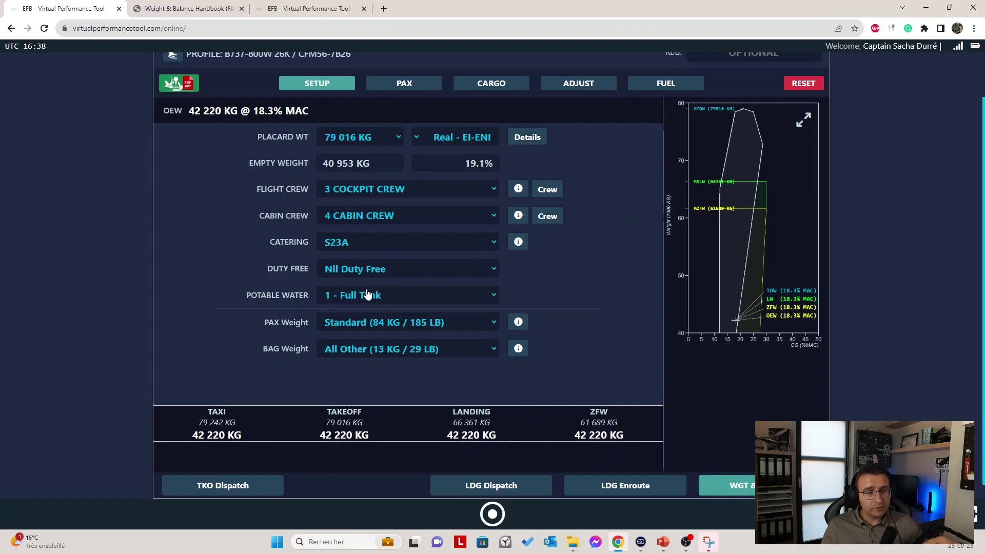
pyautogui.click(364, 301)
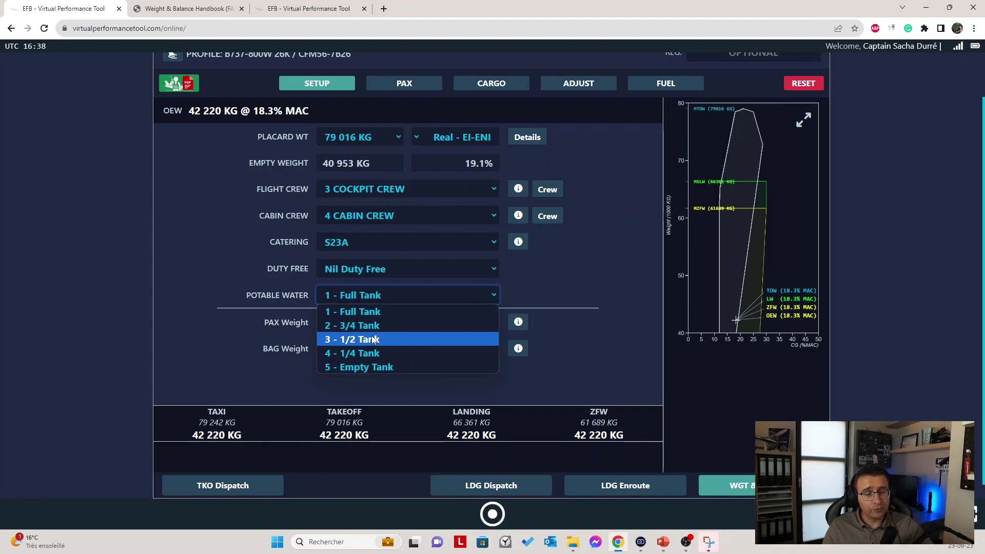
pyautogui.click(372, 341)
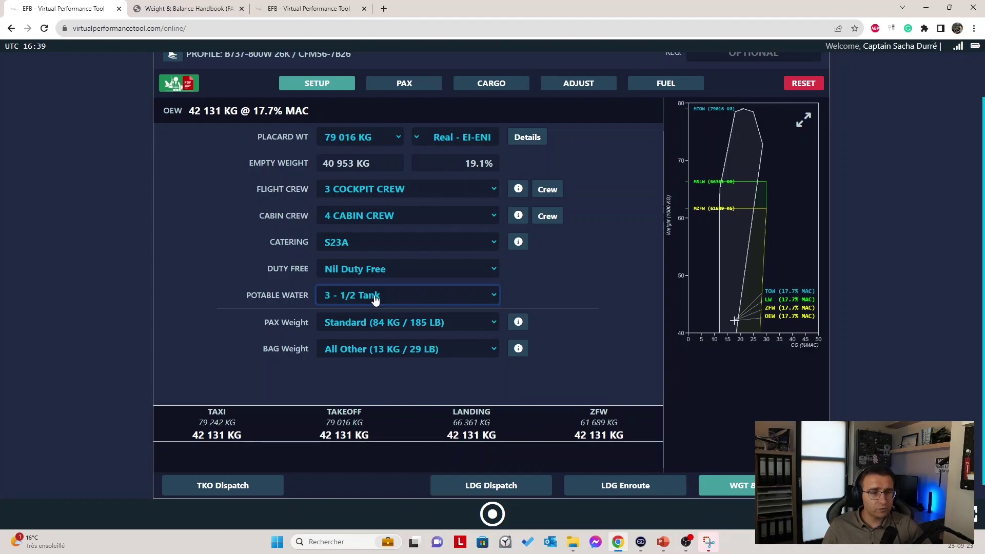
pyautogui.click(375, 298)
pyautogui.click(370, 312)
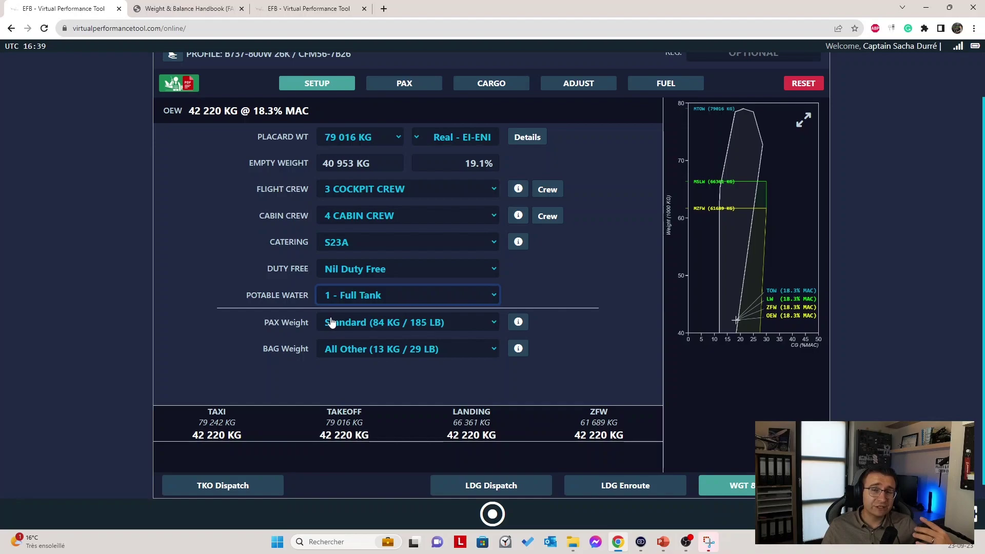
# Step: Check the PAX weight options, then open the standard weight information and read the standard passenger and baggage mass tables
pyautogui.click(360, 327)
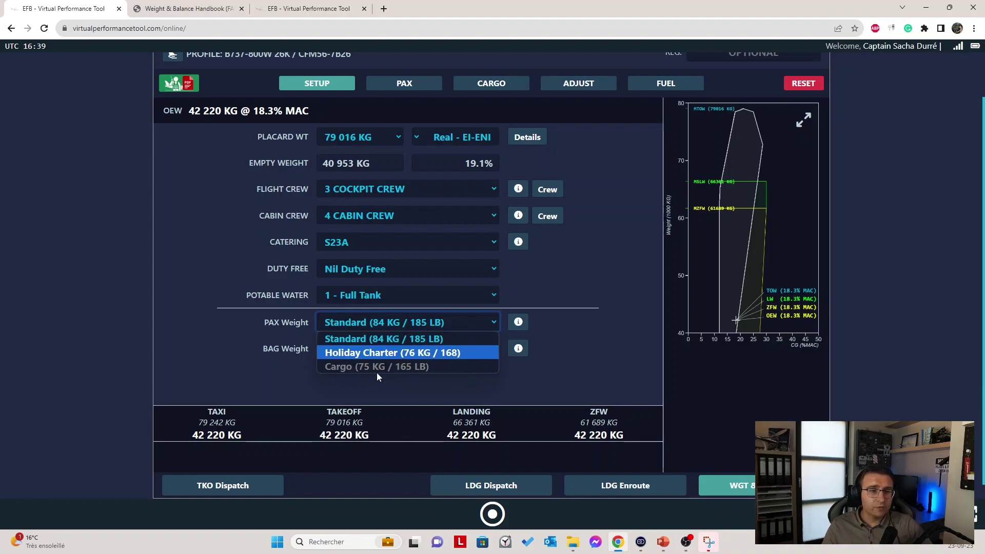
pyautogui.click(293, 343)
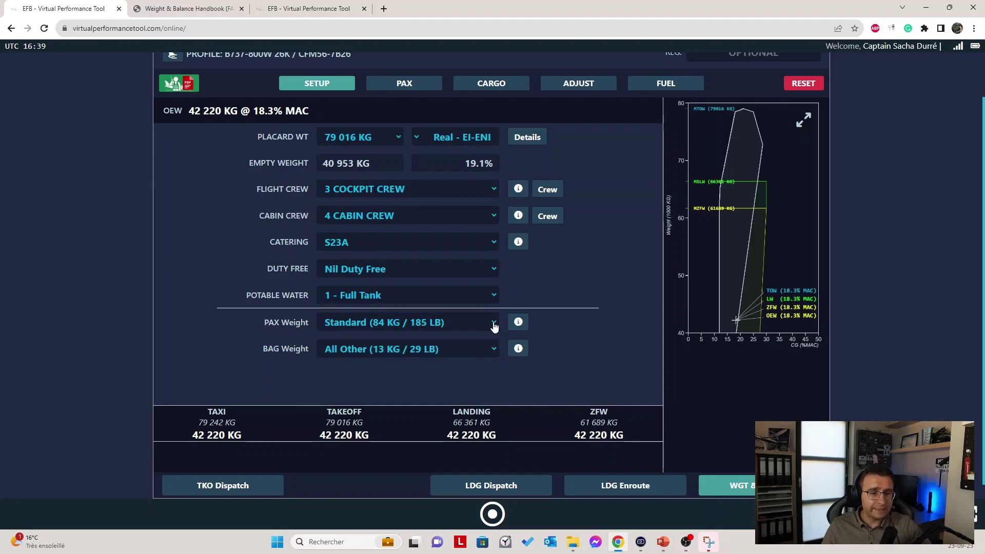
pyautogui.click(524, 322)
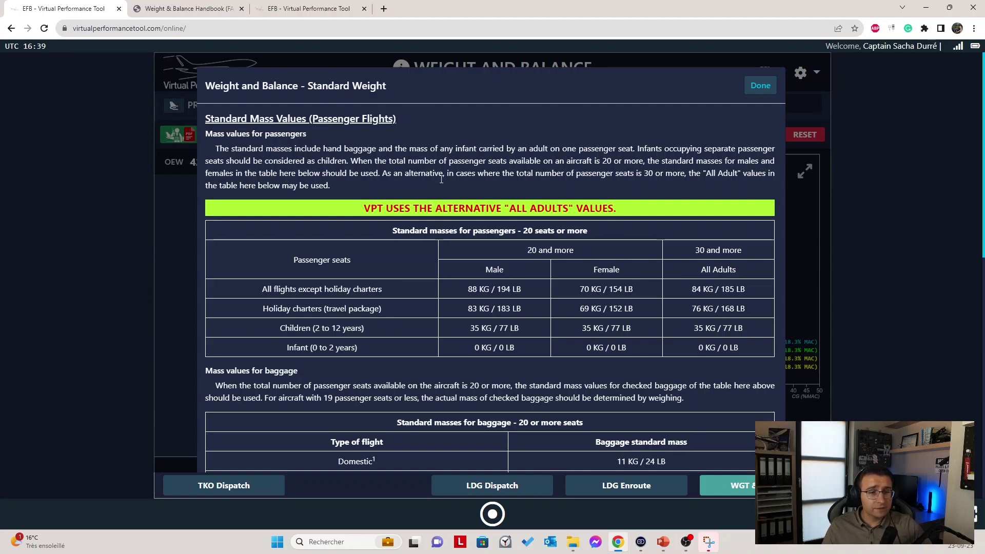
pyautogui.scroll(-1, 441, 179)
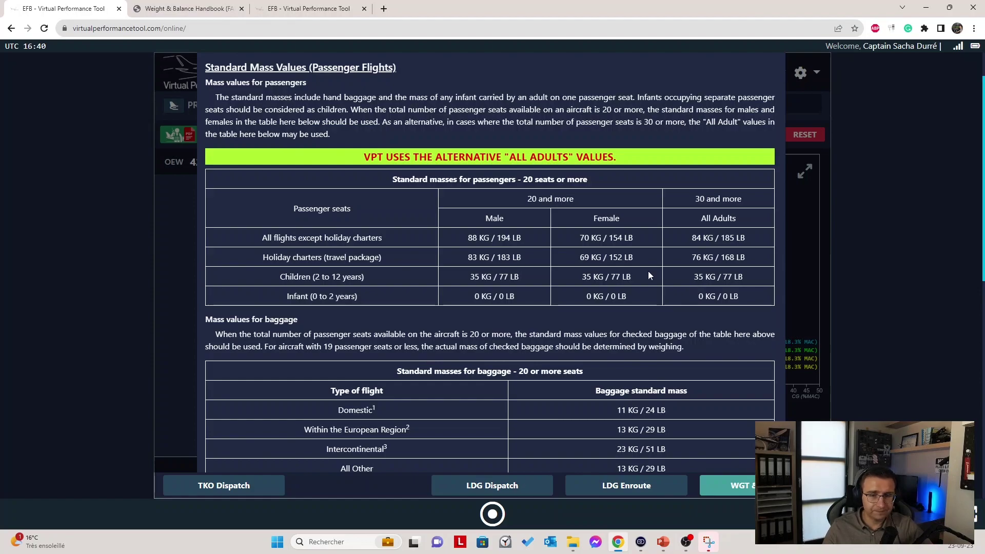
pyautogui.scroll(-1, 646, 273)
pyautogui.scroll(-1, 623, 221)
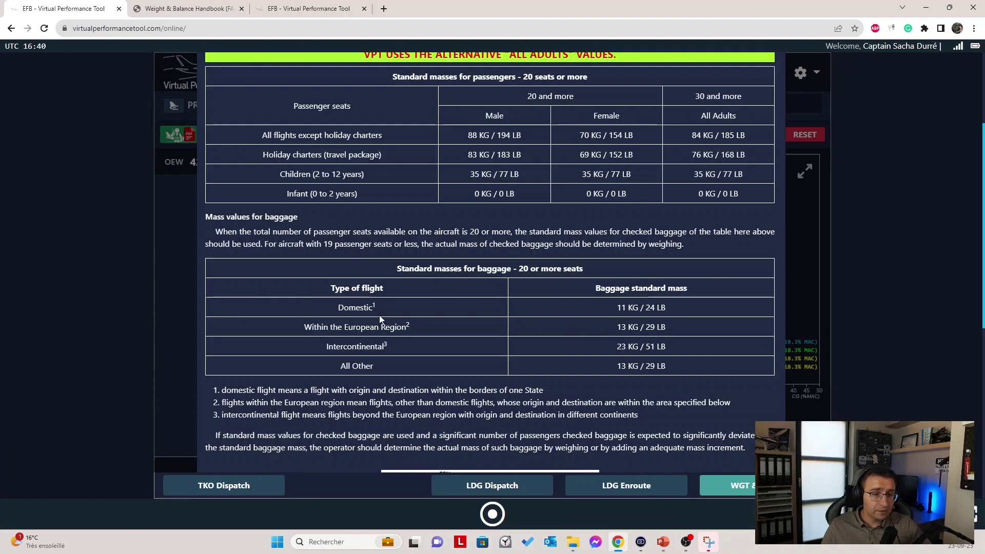
pyautogui.scroll(-1, 377, 312)
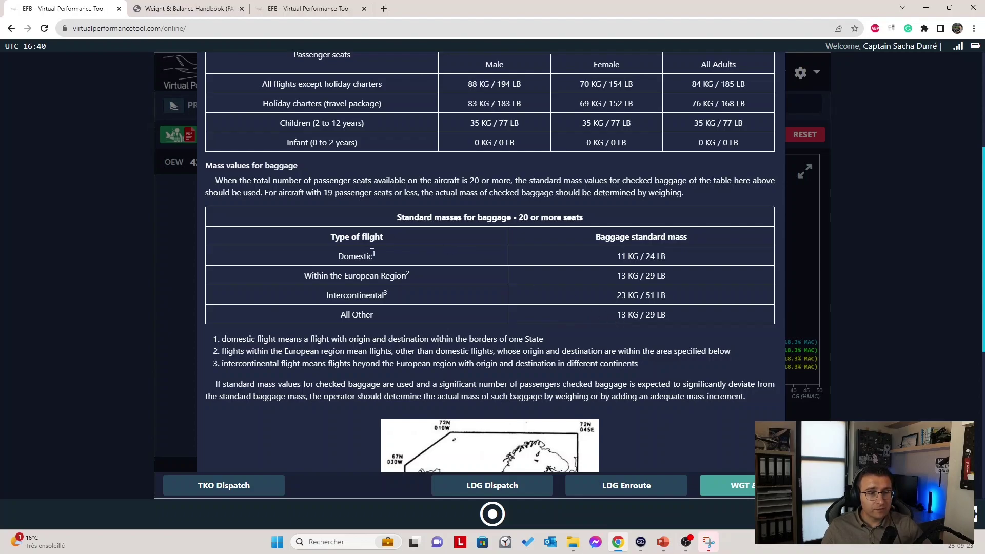
# Step: Read the flight type definitions, the European region map and the cargo flight standard masses, then close the standard weight information
pyautogui.click(257, 344)
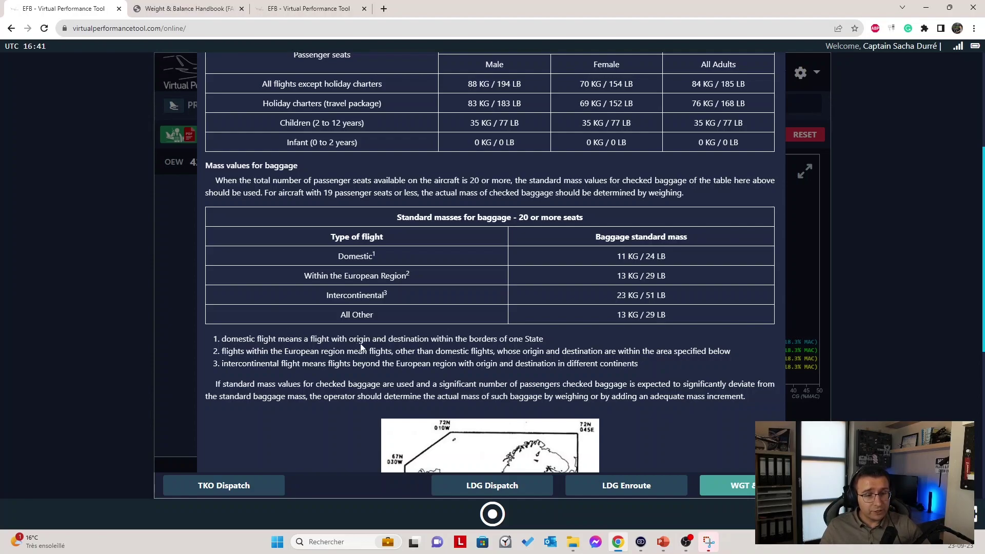
pyautogui.scroll(-3, 358, 348)
pyautogui.scroll(-2, 417, 353)
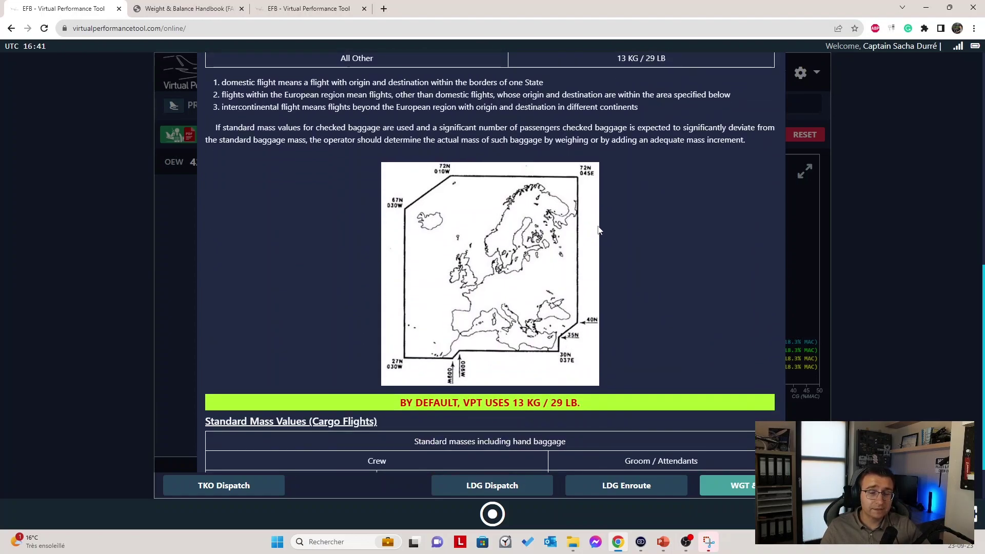
pyautogui.scroll(1, 645, 178)
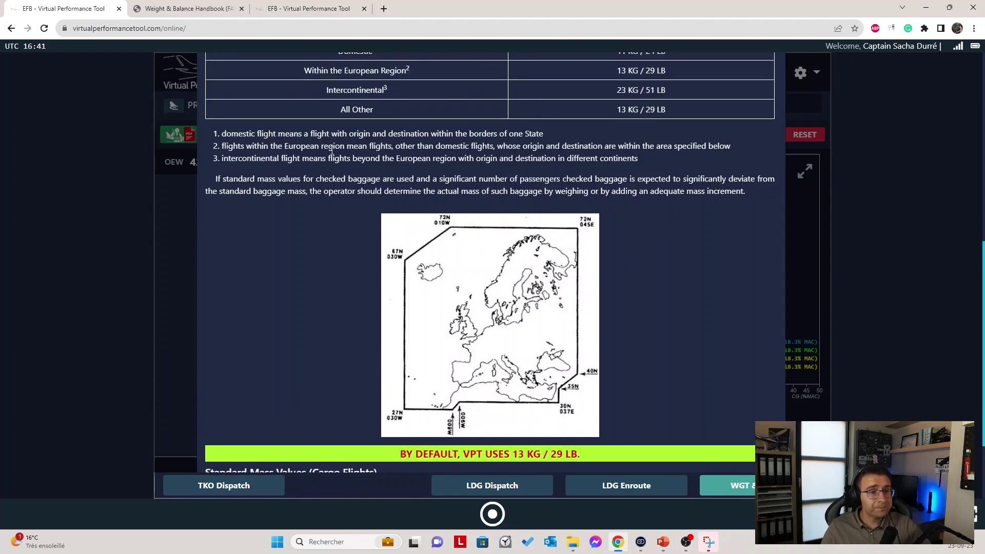
pyautogui.scroll(1, 306, 171)
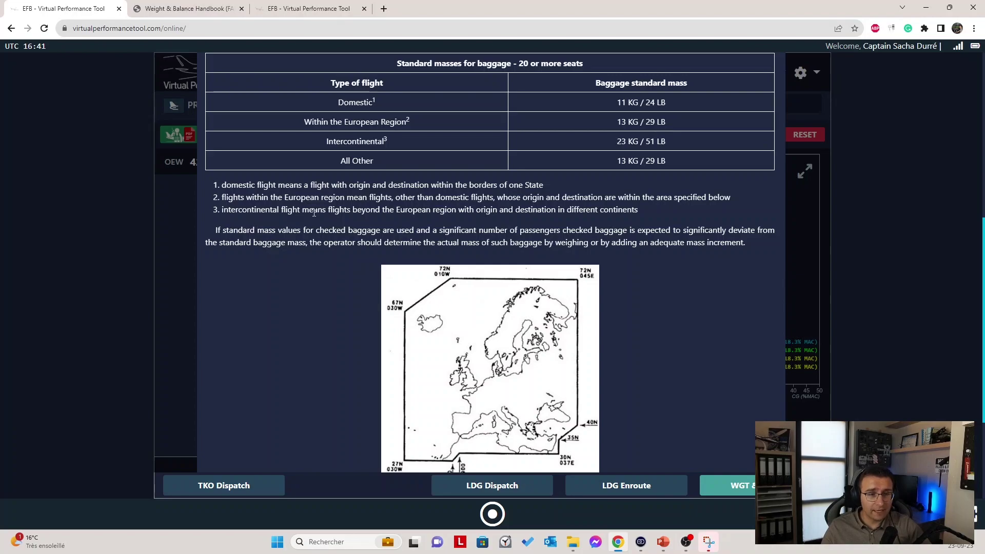
pyautogui.scroll(-3, 391, 210)
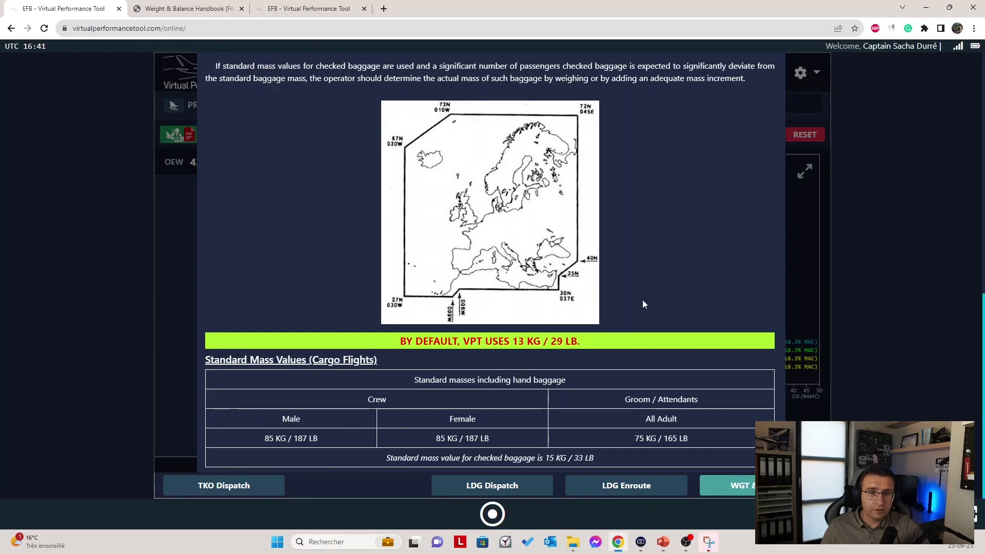
pyautogui.scroll(6, 676, 262)
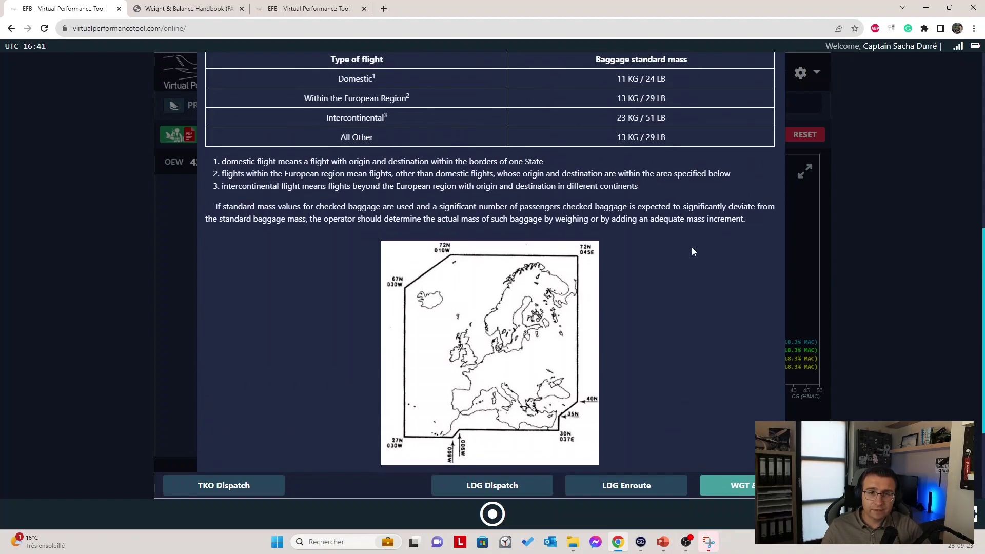
pyautogui.scroll(4, 721, 212)
pyautogui.click(760, 87)
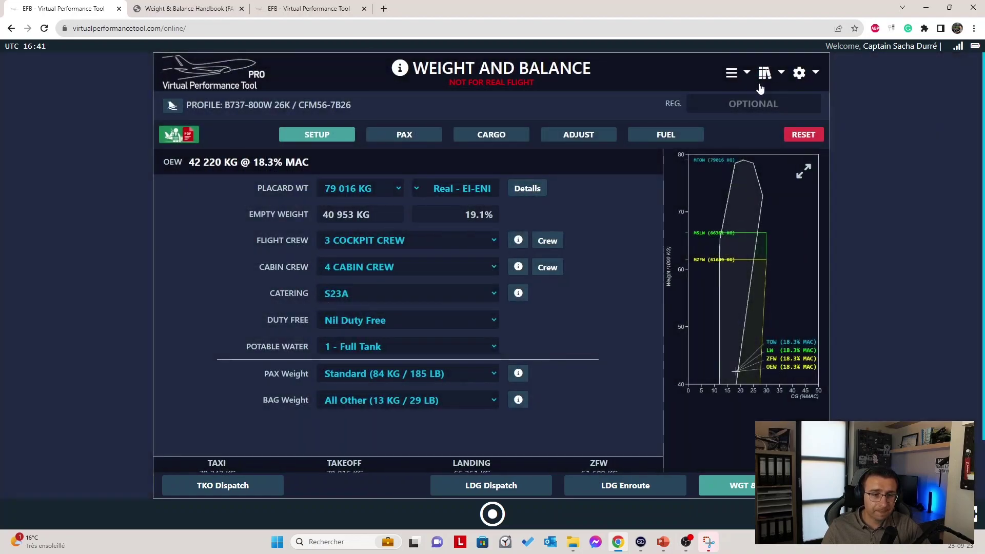
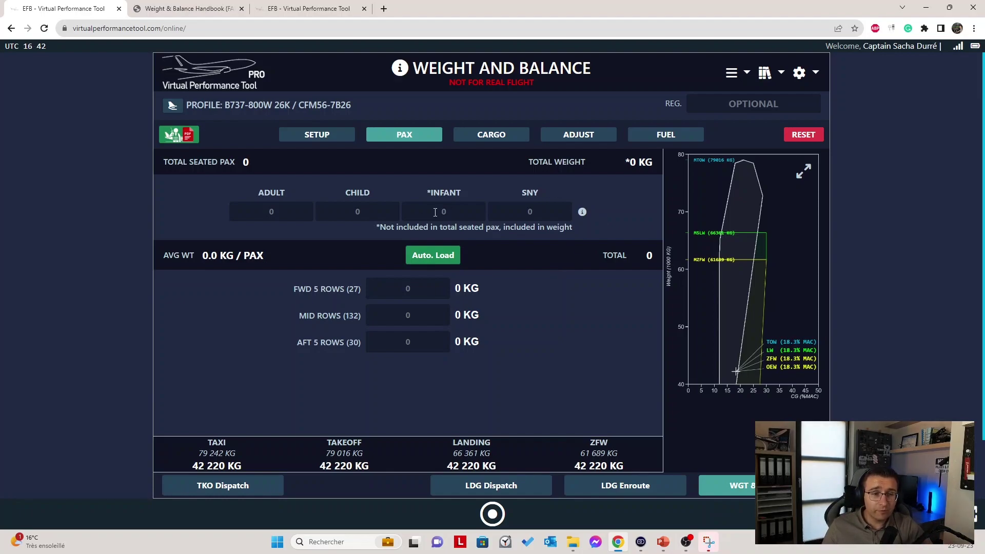
# Step: Enter a passenger load of 150 adults, 5 children and 2 infants
pyautogui.click(281, 214)
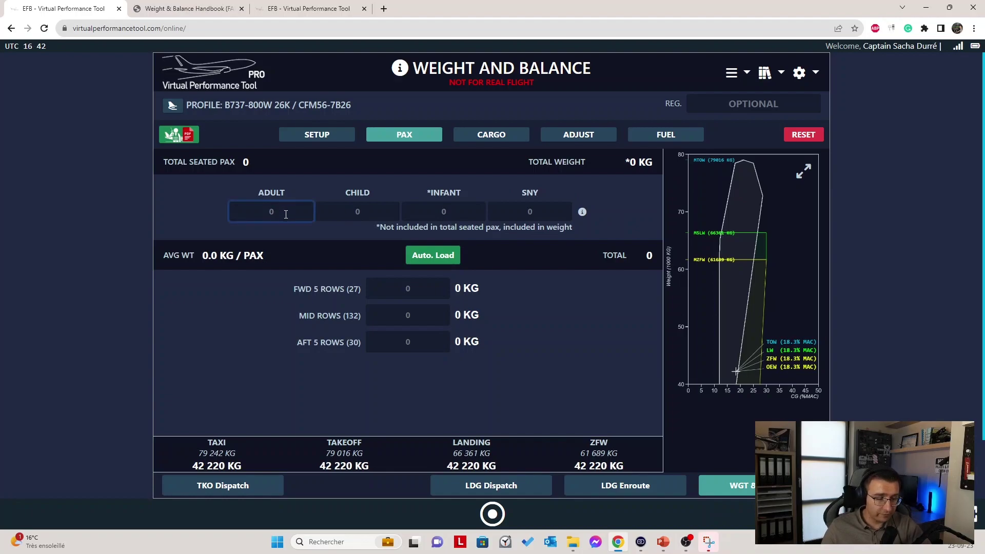
pyautogui.write('1')
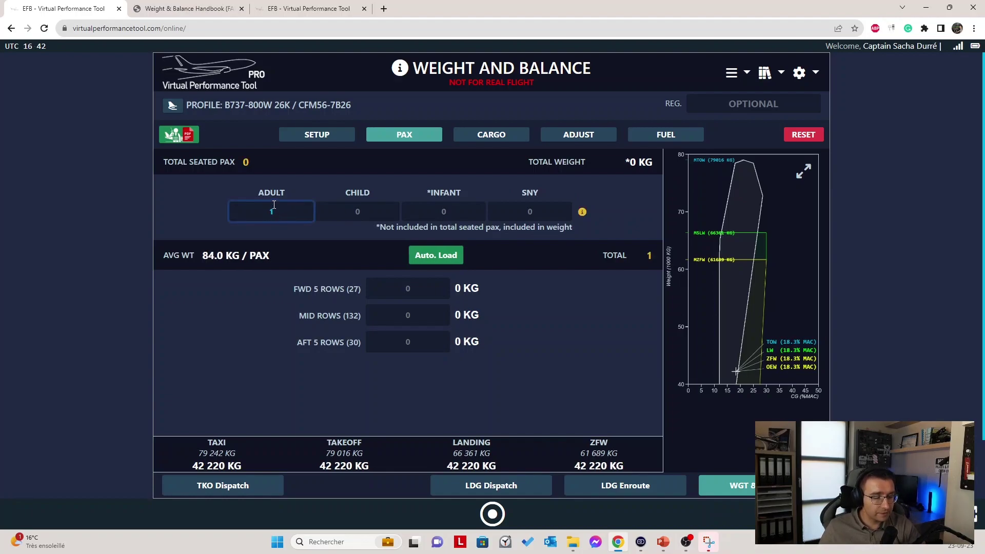
pyautogui.write('50')
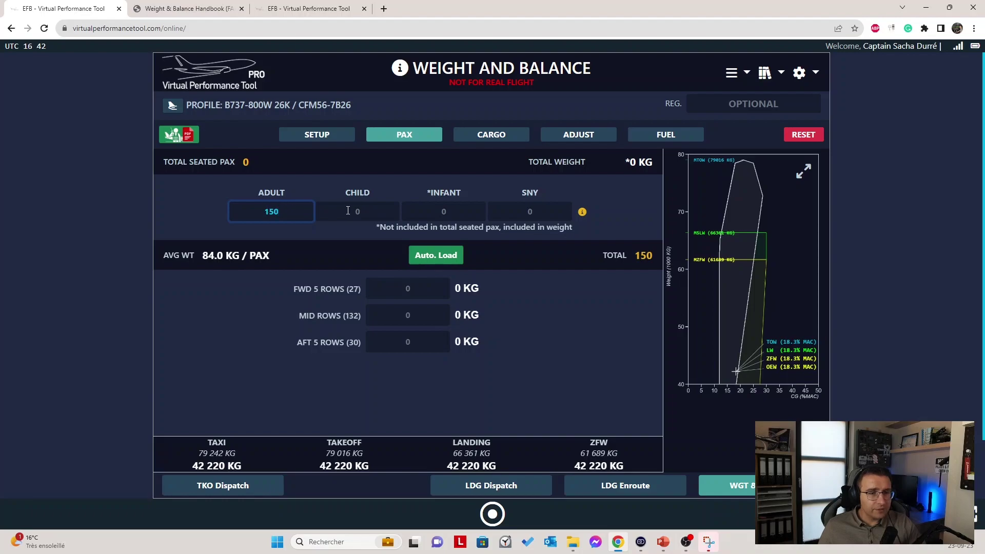
pyautogui.click(360, 210)
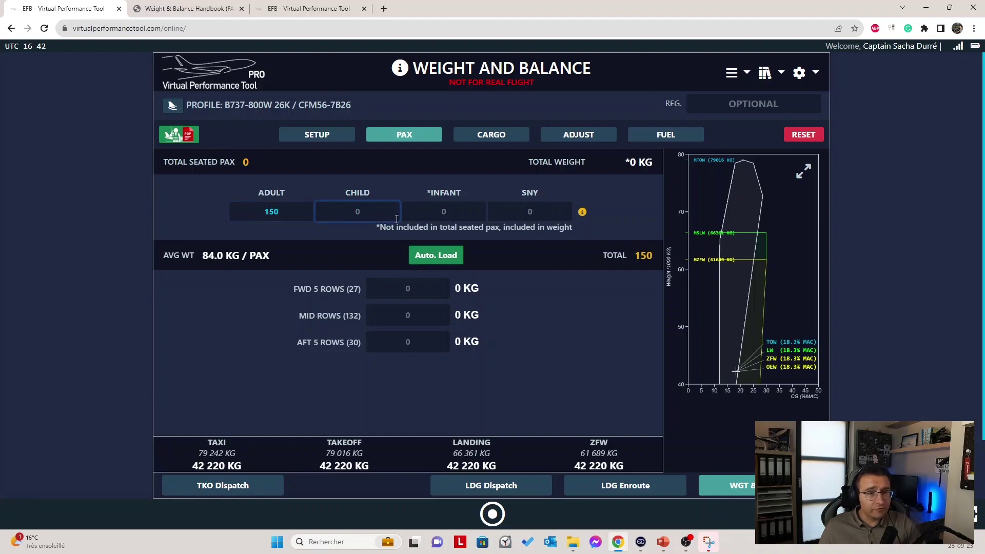
pyautogui.write('5')
pyautogui.click(449, 212)
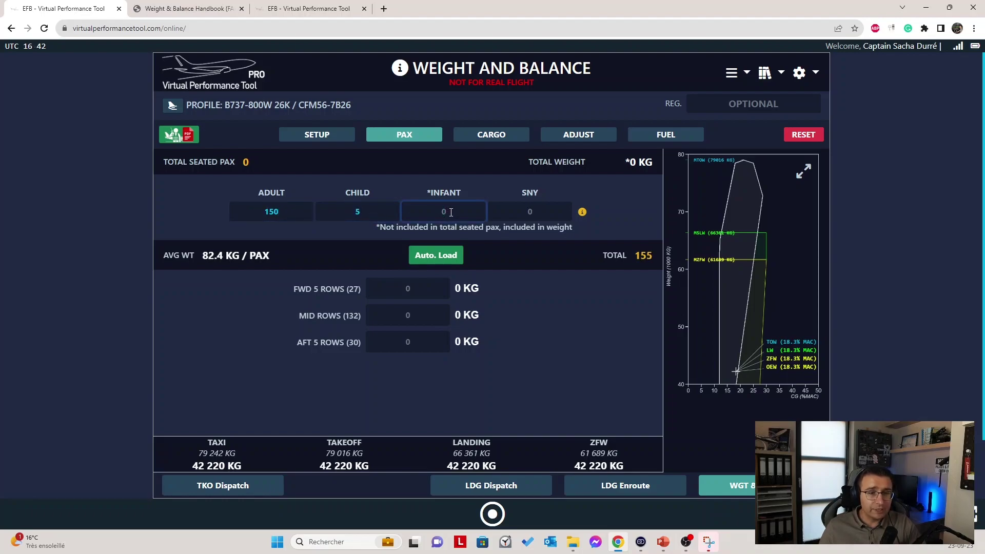
pyautogui.write('2')
pyautogui.click(549, 196)
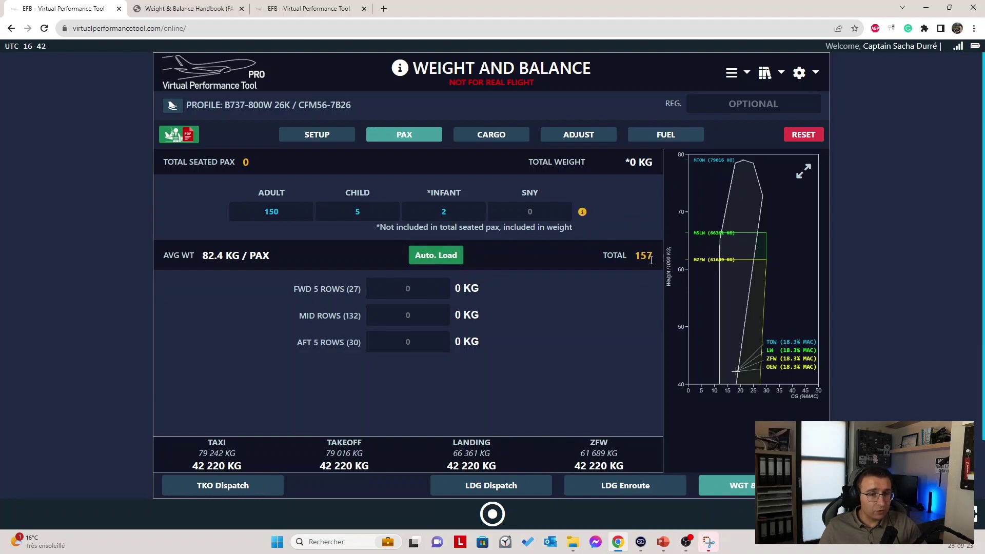
# Step: Distribute the passengers manually with 100 in the mid rows, 25 in the forward 5 rows and 25 in the aft 5 rows
pyautogui.click(417, 315)
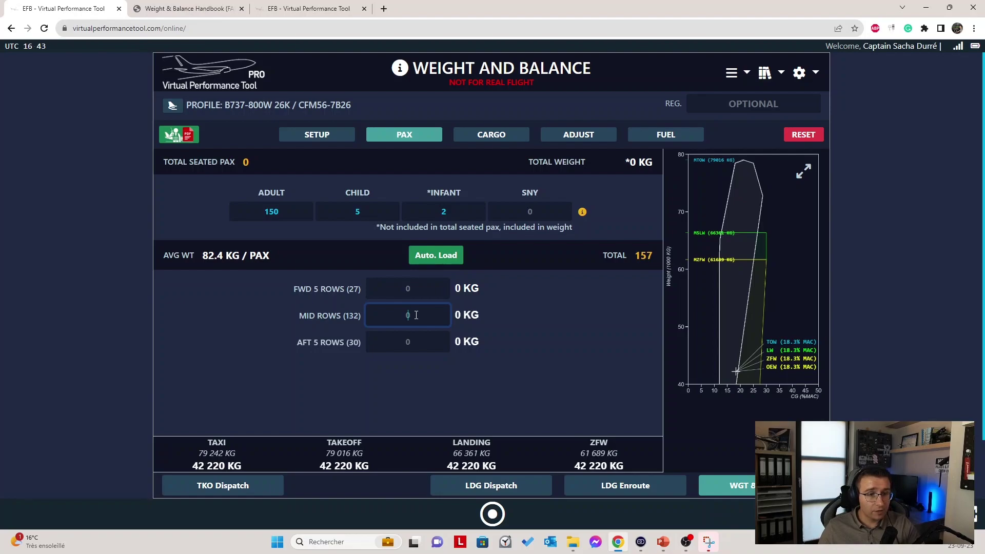
pyautogui.write('100')
pyautogui.click(414, 288)
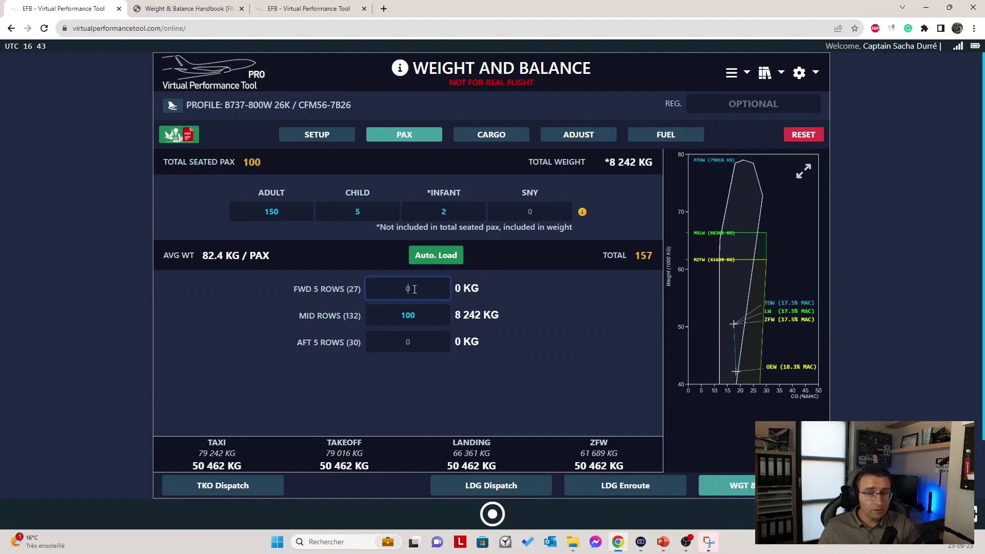
pyautogui.write('25')
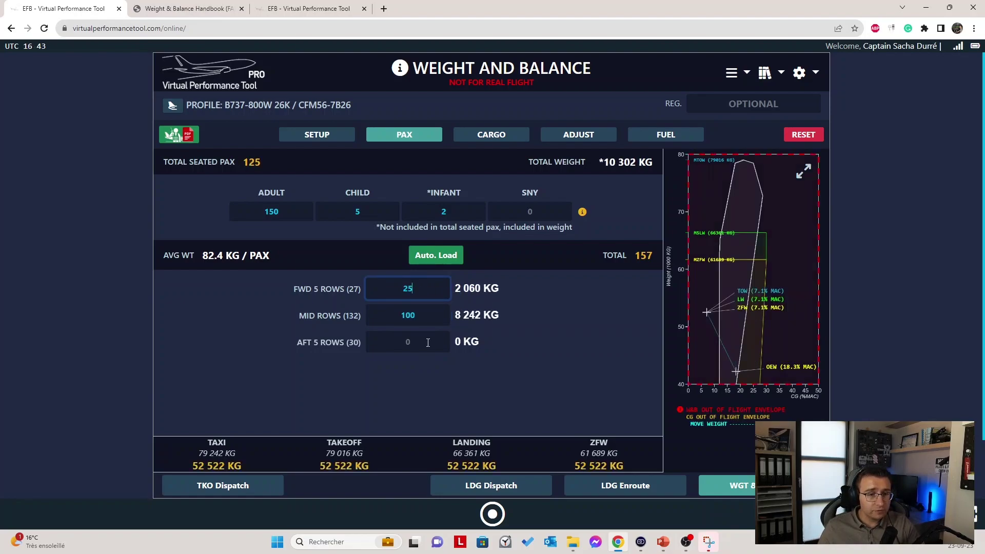
pyautogui.click(427, 342)
pyautogui.write('25')
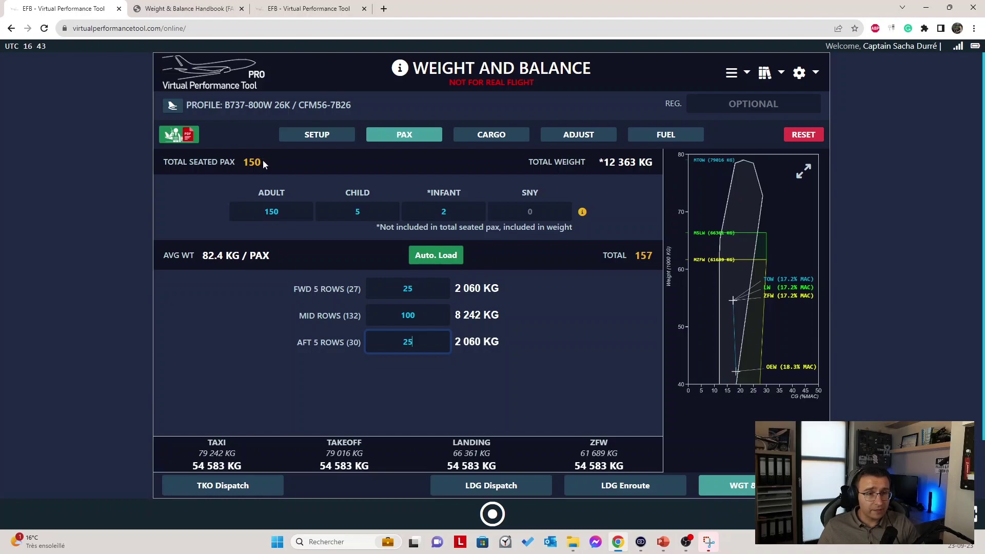
# Step: Set the mid rows passenger count to 105
pyautogui.click(417, 316)
pyautogui.press('BackSpace')
pyautogui.press('BackSpace')
pyautogui.write('05')
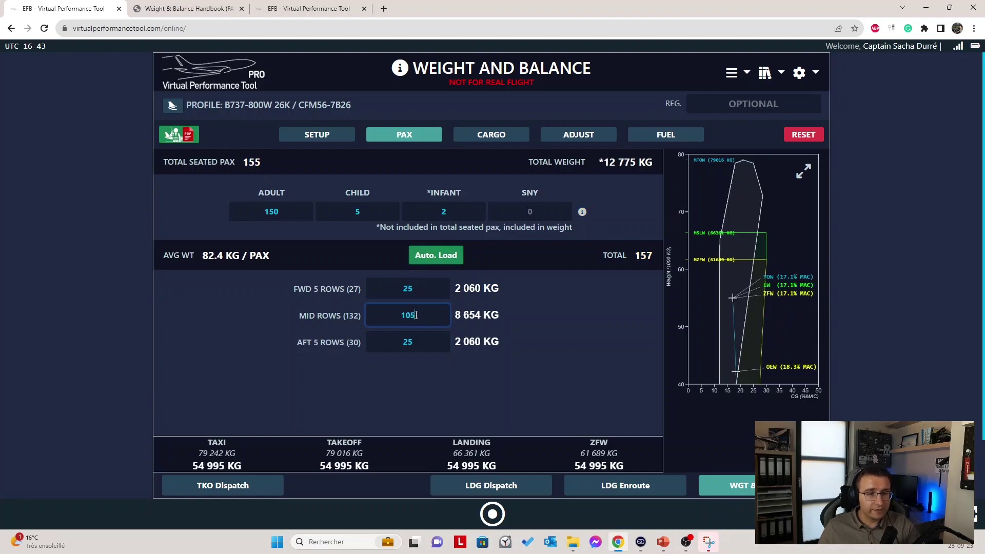
pyautogui.click(533, 306)
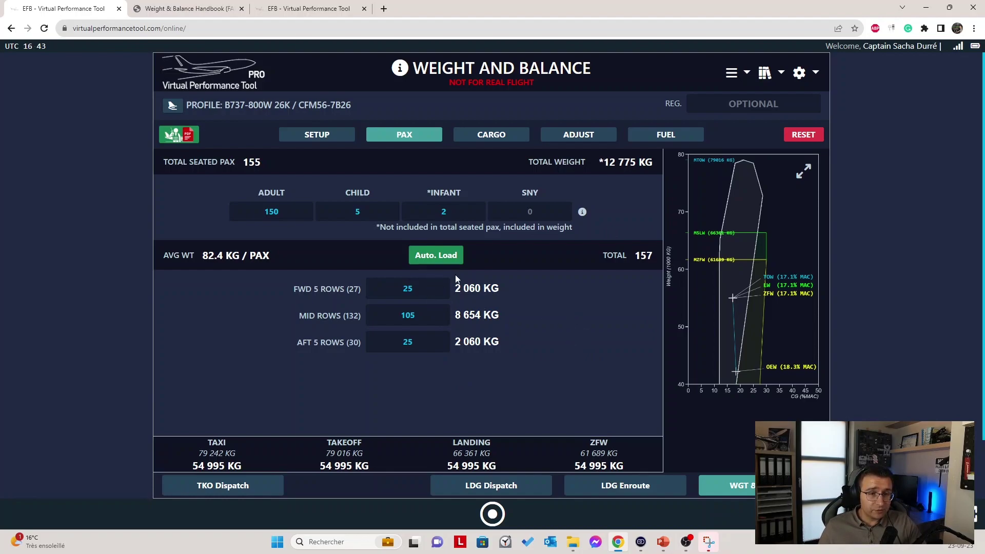
# Step: Distribute the passengers across the cabin zones with Auto. Load and highlight the note on how infants are counted
pyautogui.click(454, 259)
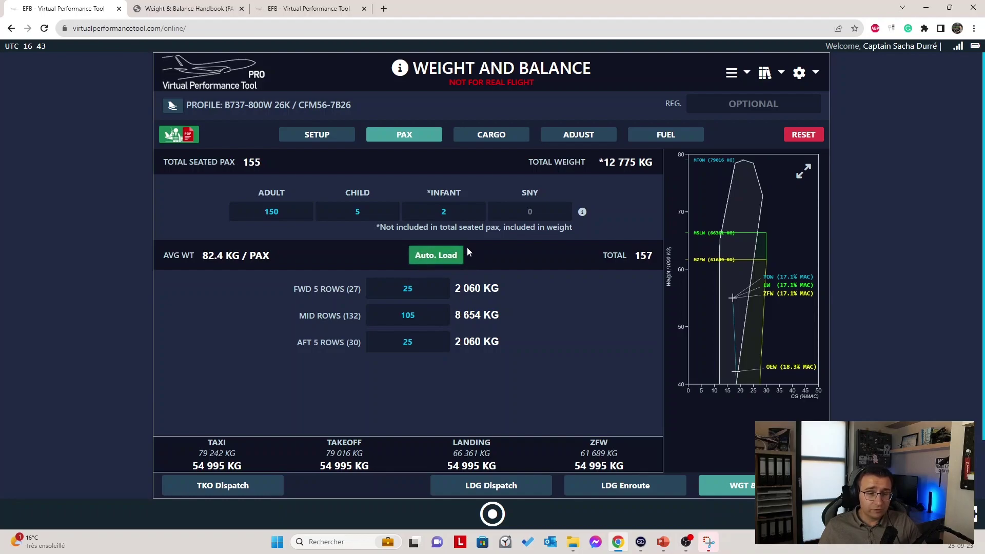
pyautogui.click(426, 256)
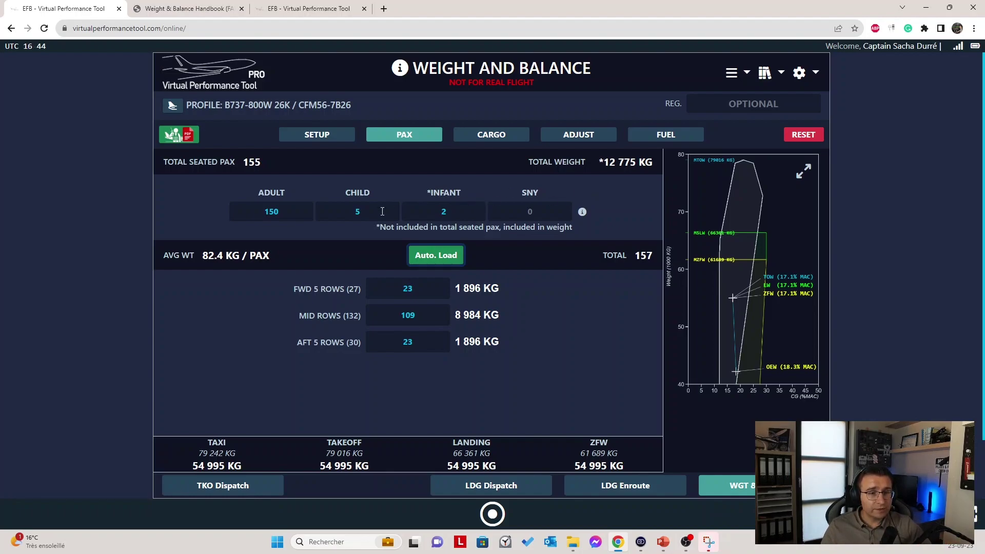
pyautogui.moveTo(376, 228); pyautogui.dragTo(581, 233)
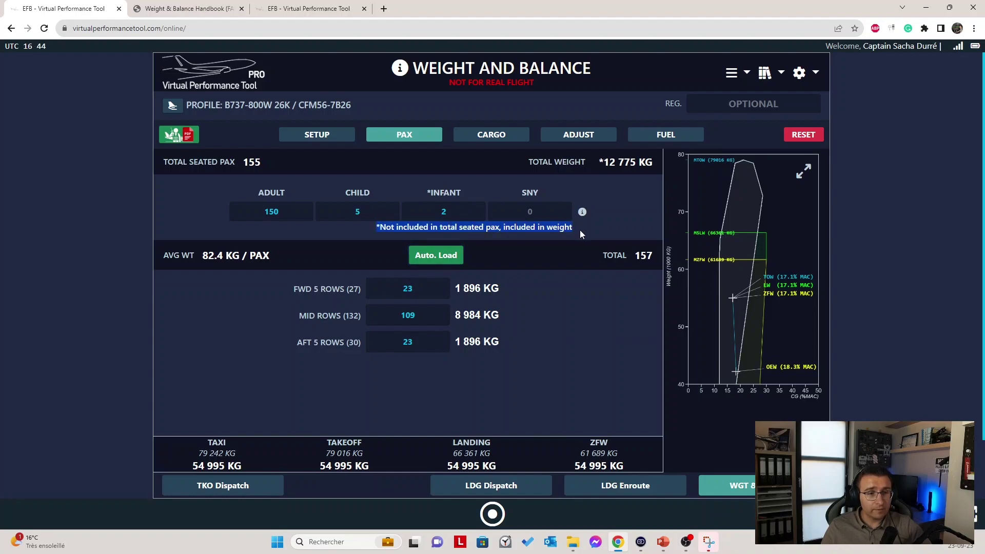
pyautogui.click(418, 229)
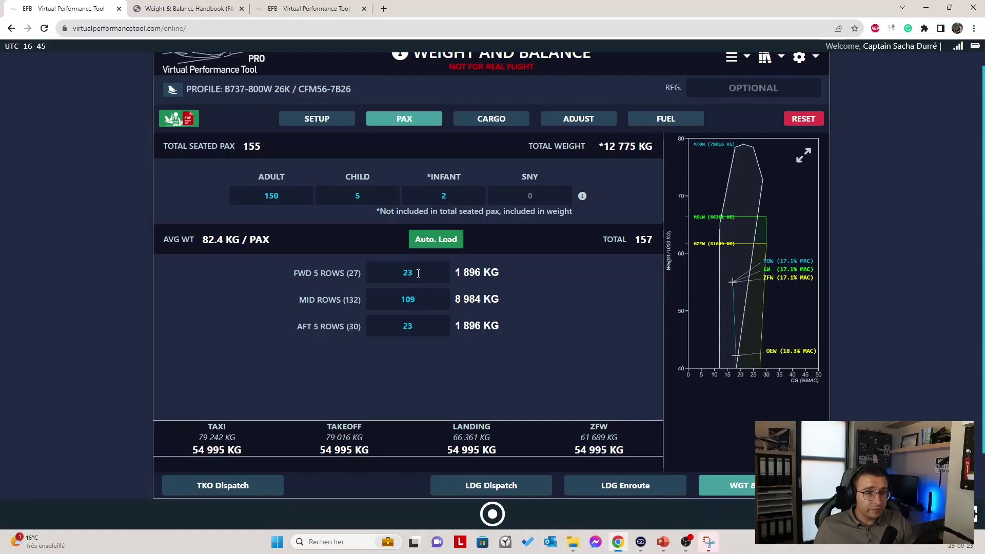
# Step: Clear the passenger count of the forward 5 rows to test an unbalanced load
pyautogui.click(418, 273)
pyautogui.press('BackSpace')
pyautogui.press('BackSpace')
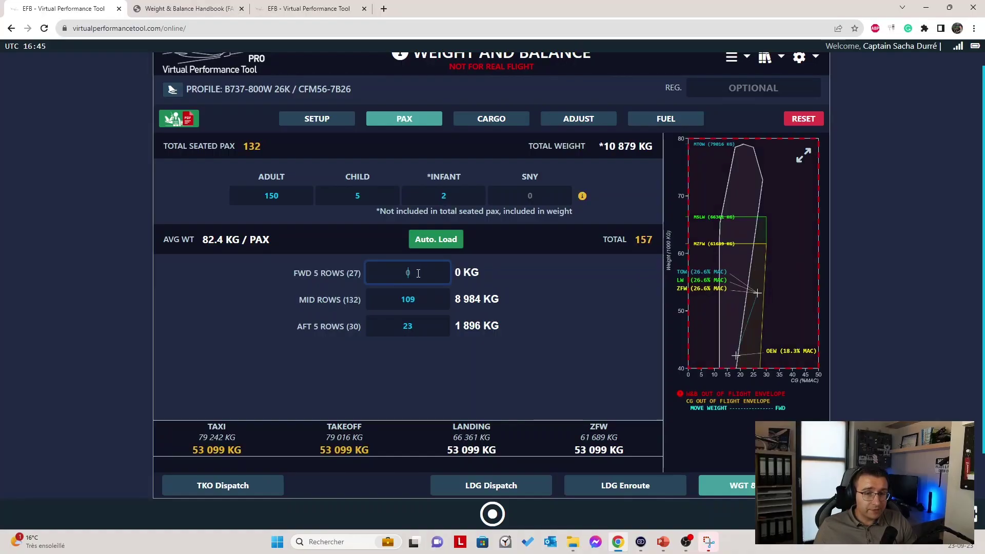
pyautogui.click(555, 308)
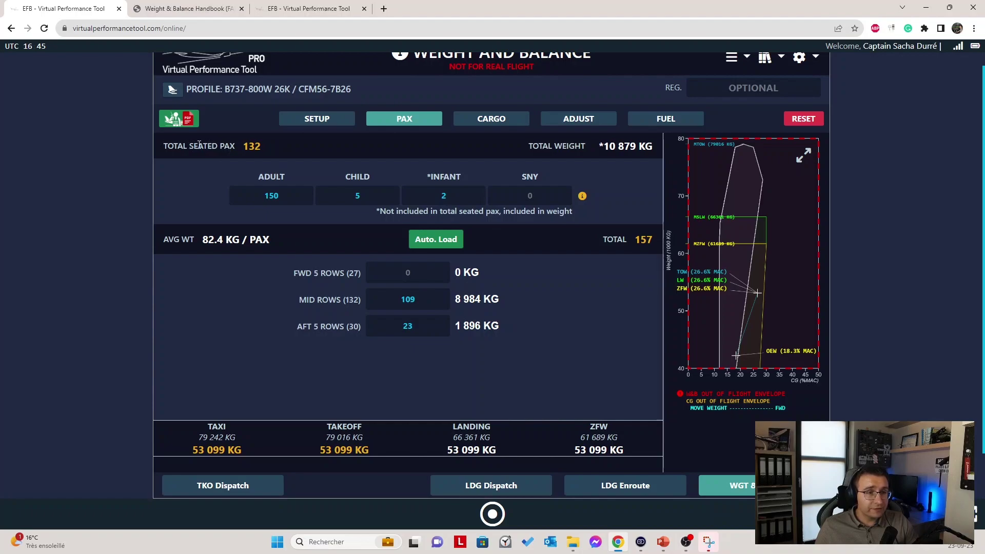
# Step: Highlight the total seated pax figure, compare it with the passenger total, and examine the flight envelope warnings and weight summary
pyautogui.moveTo(243, 146); pyautogui.dragTo(264, 147)
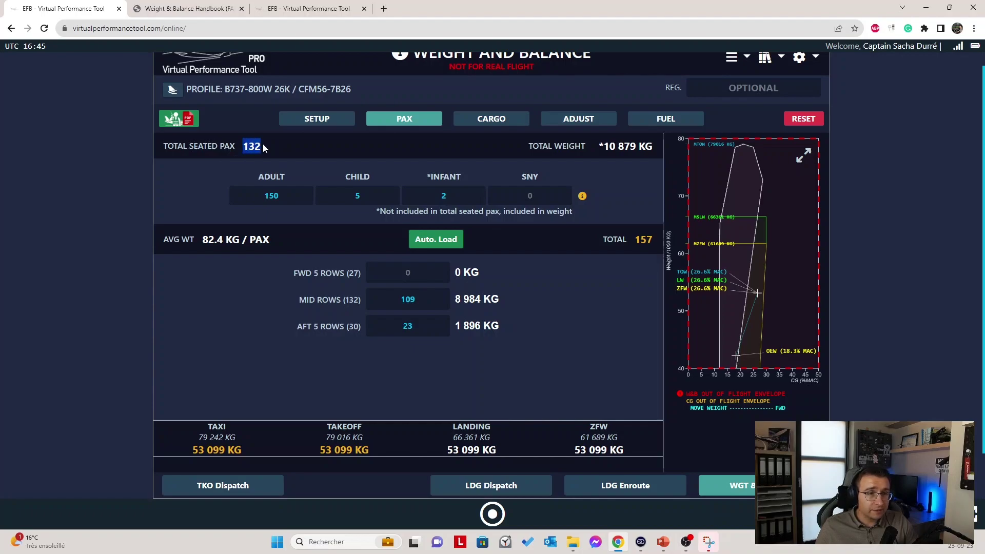
pyautogui.click(246, 144)
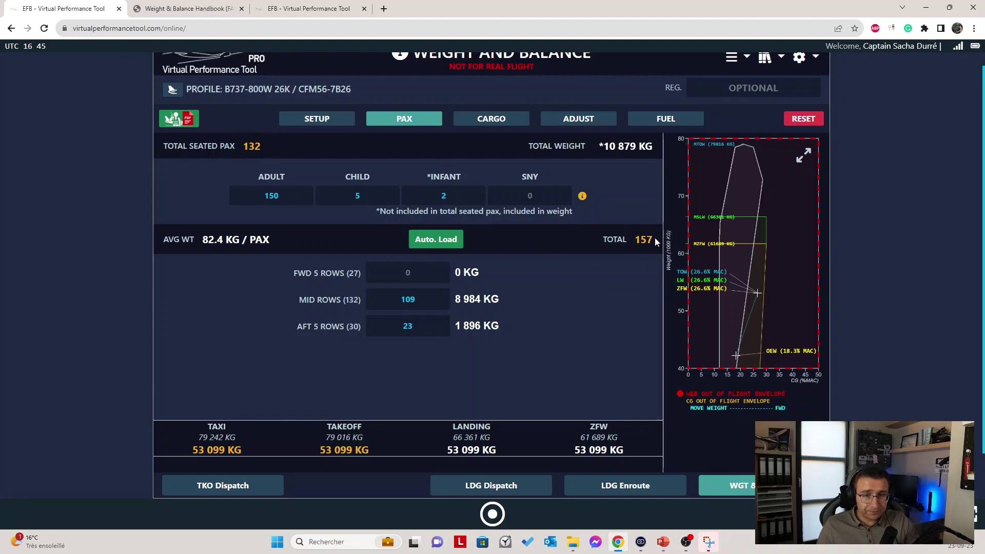
pyautogui.scroll(1, 568, 253)
pyautogui.scroll(-2, 517, 323)
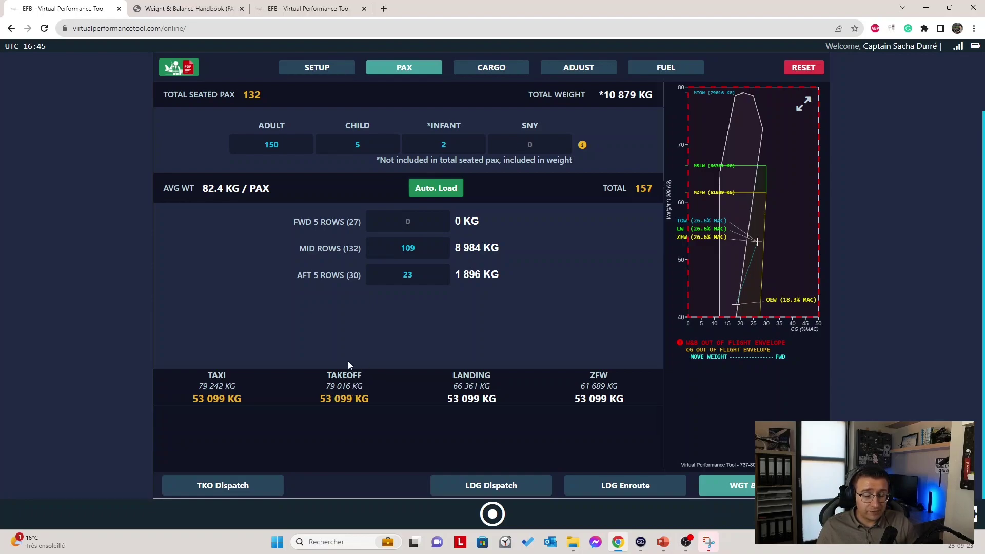
# Step: Set the forward 5 rows passenger count to 23
pyautogui.scroll(1, 608, 328)
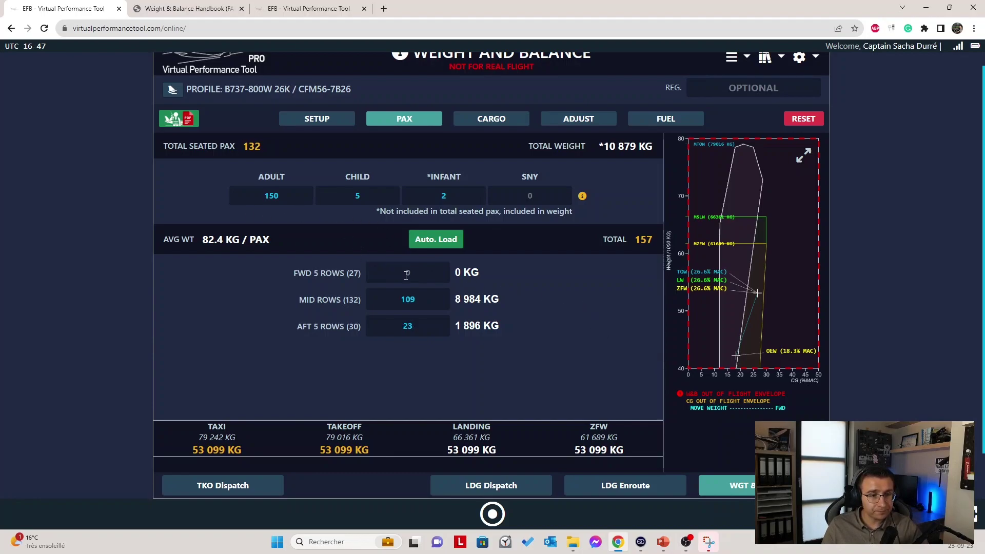
pyautogui.click(435, 274)
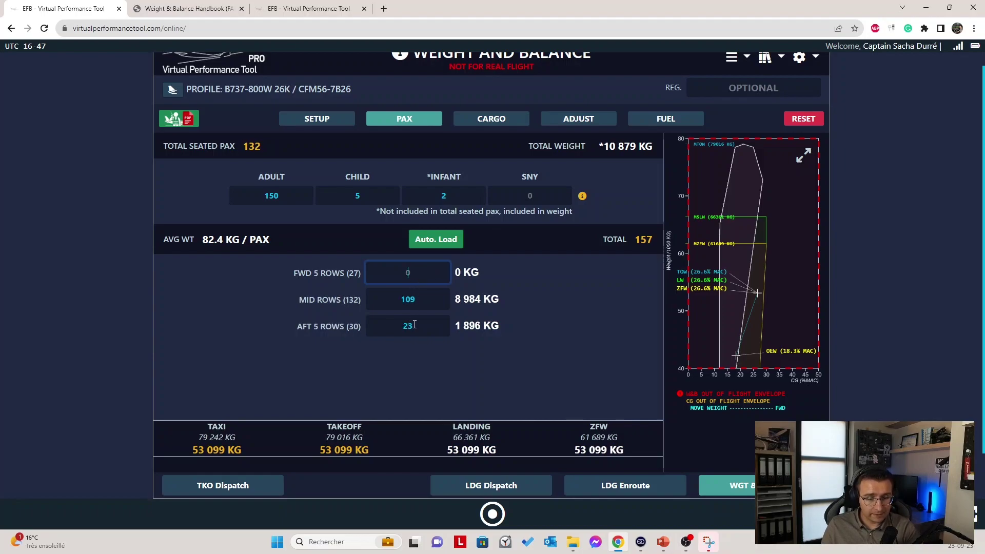
pyautogui.write('23')
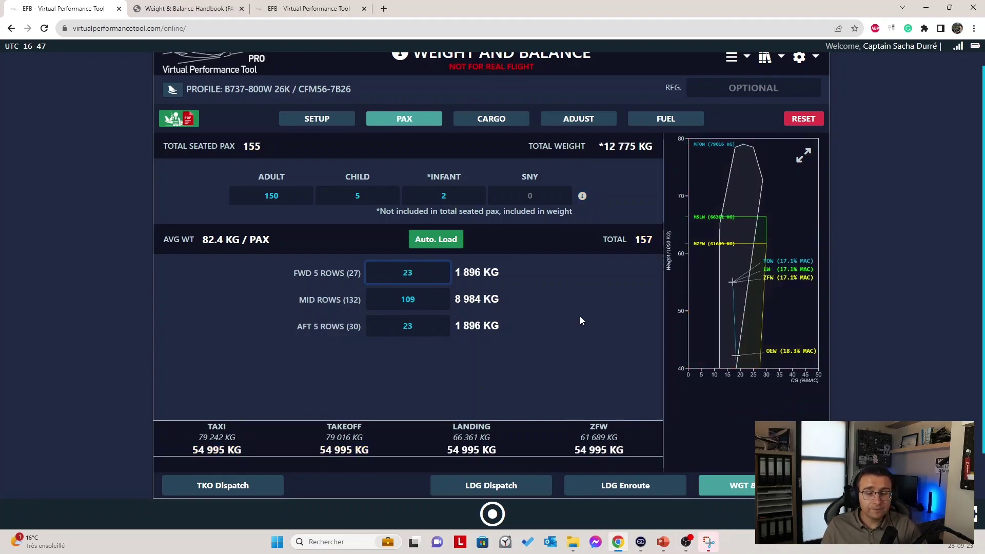
pyautogui.click(526, 336)
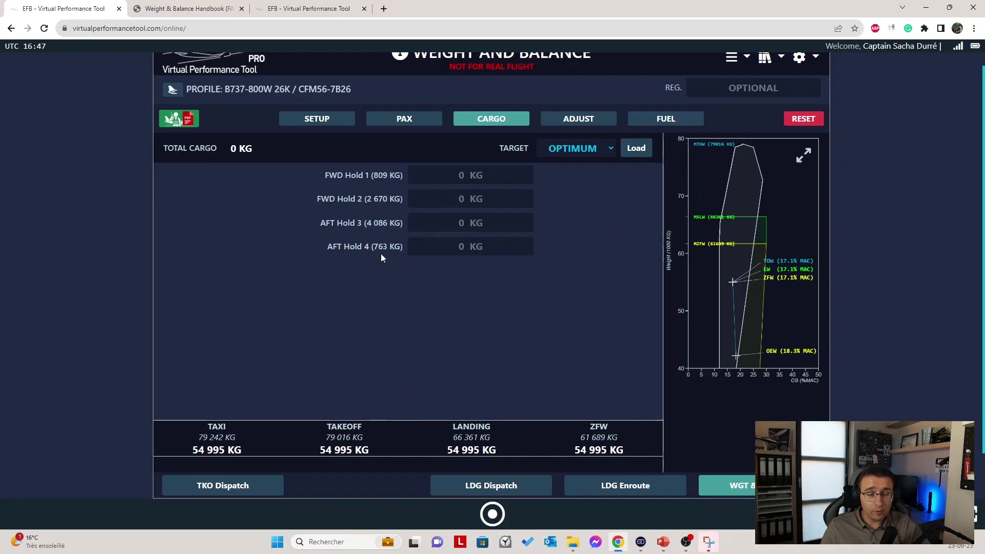
# Step: Enter a cargo load of 2000 kg in FWD Hold 2
pyautogui.click(473, 200)
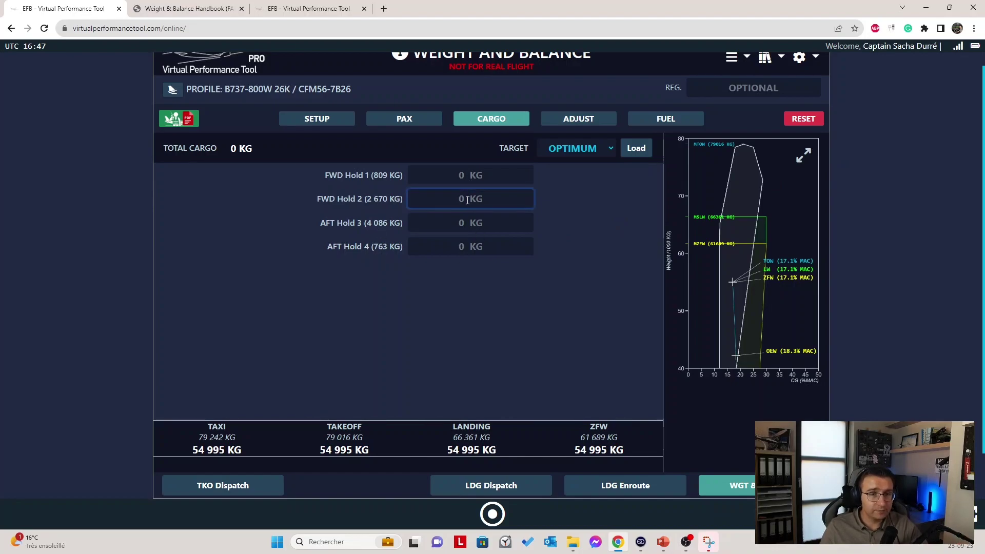
pyautogui.write('2000')
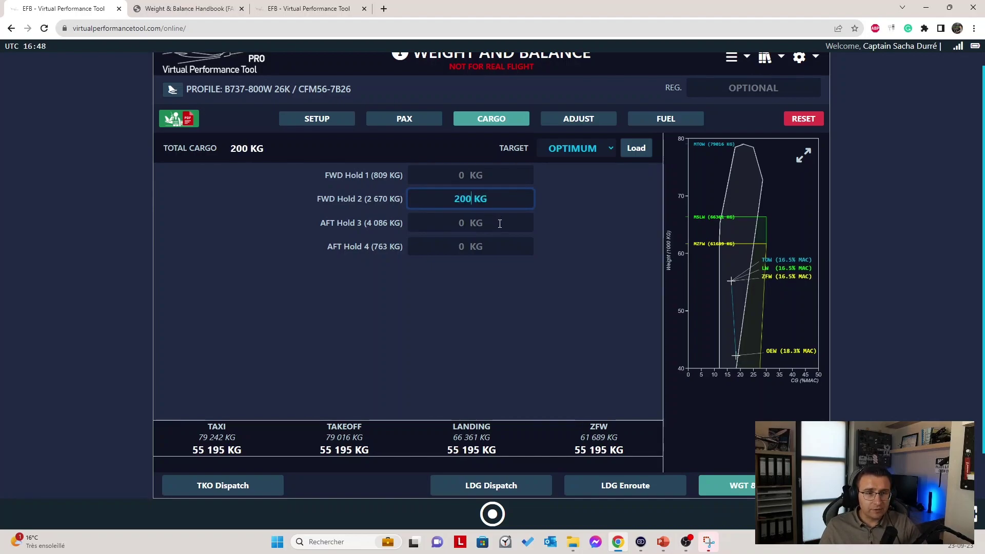
pyautogui.click(567, 243)
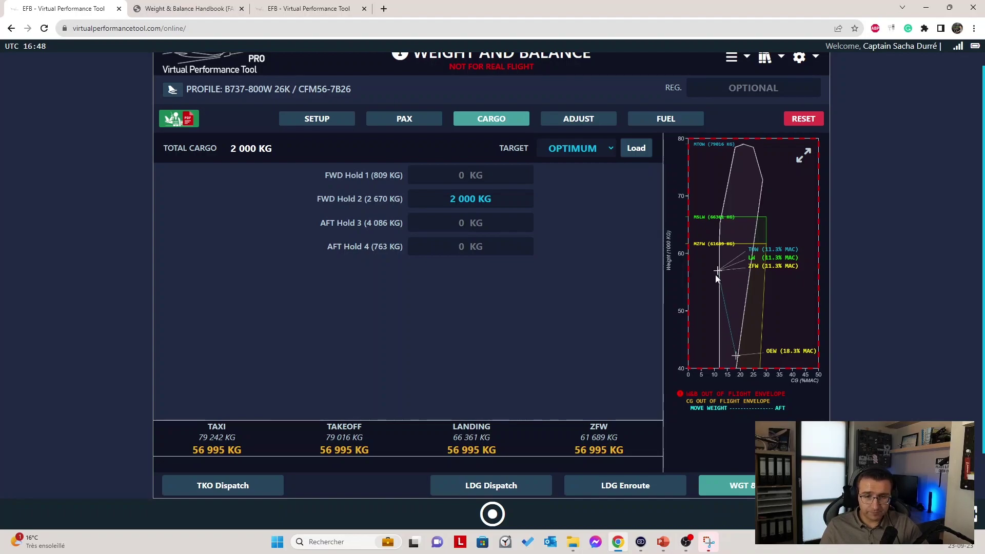
# Step: Split the cargo by setting FWD Hold 2 to 1700 kg and AFT Hold 3 to 300 kg
pyautogui.click(463, 199)
pyautogui.press('BackSpace')
pyautogui.write('1 700')
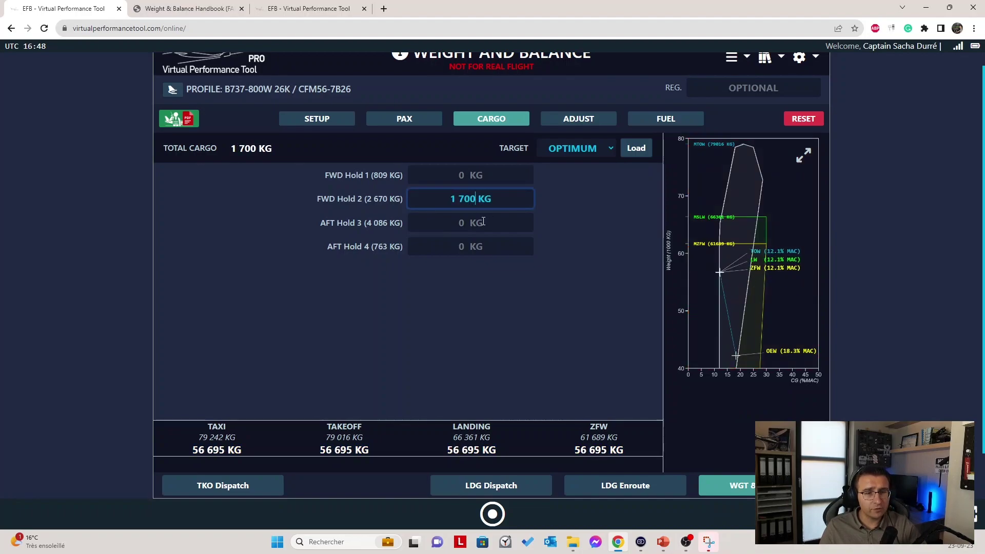
pyautogui.click(479, 220)
pyautogui.write('300 KG')
pyautogui.click(570, 246)
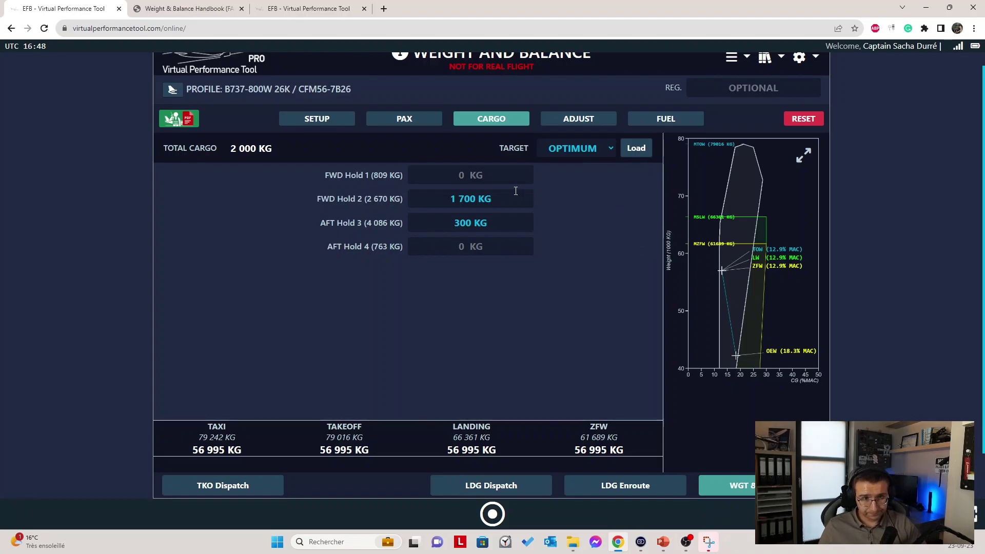
# Step: Clear the FWD Hold 2 load and set AFT Hold 3 to 2000 kg
pyautogui.click(484, 201)
pyautogui.click(484, 220)
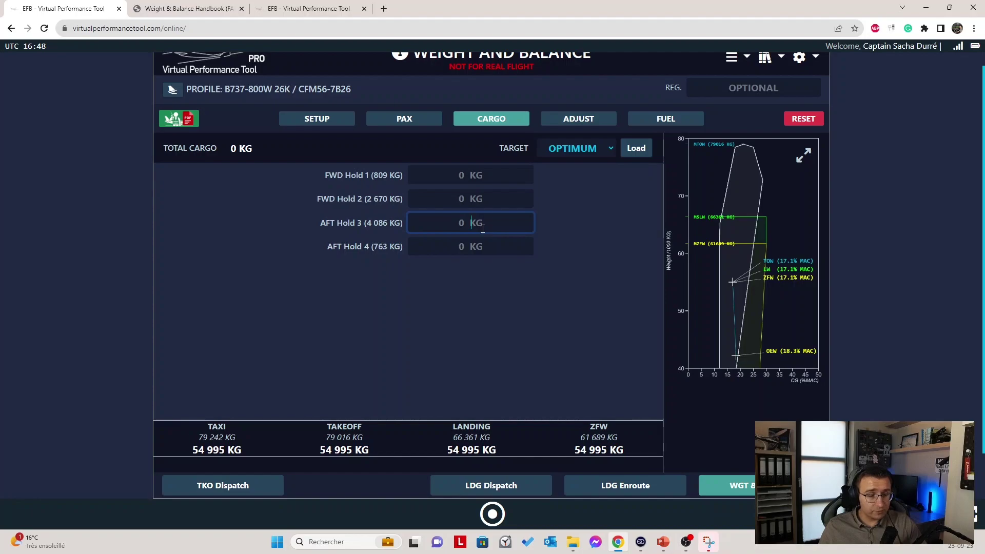
pyautogui.write('2000')
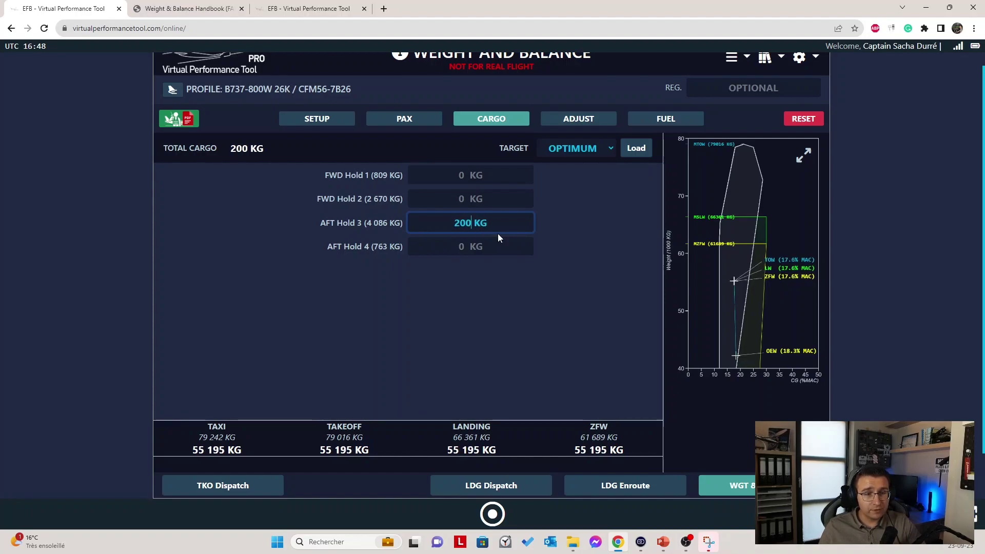
pyautogui.click(641, 281)
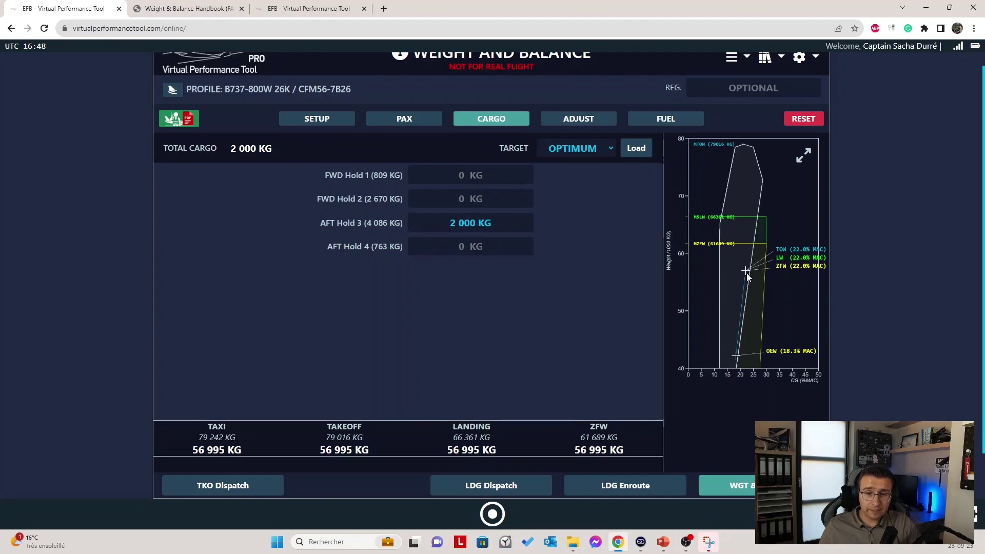
# Step: Test heavier loads in AFT Hold 3 by setting it to 2500 kg and then to 3000 kg
pyautogui.click(487, 221)
pyautogui.write('2500')
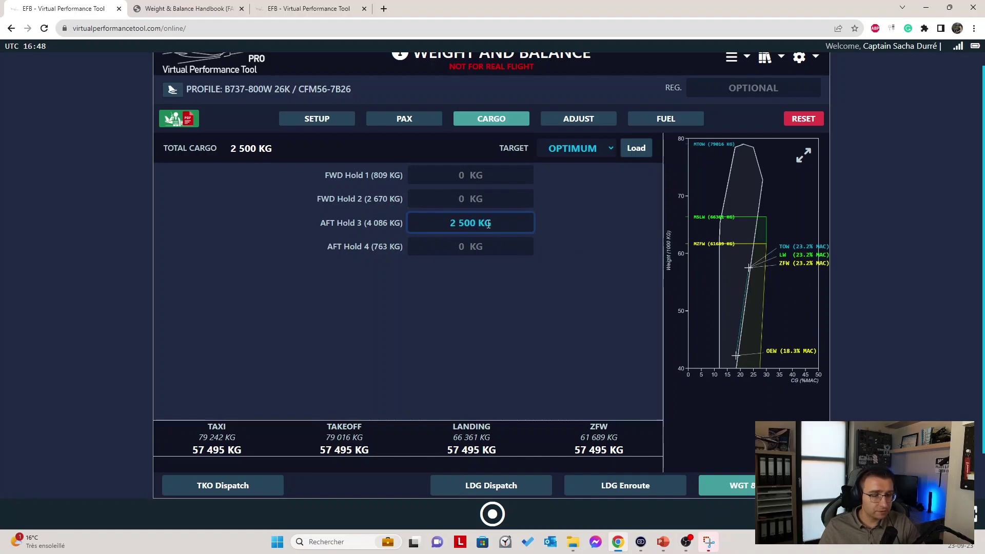
pyautogui.press('BackSpace')
pyautogui.press('BackSpace')
pyautogui.press('BackSpace')
pyautogui.press('BackSpace')
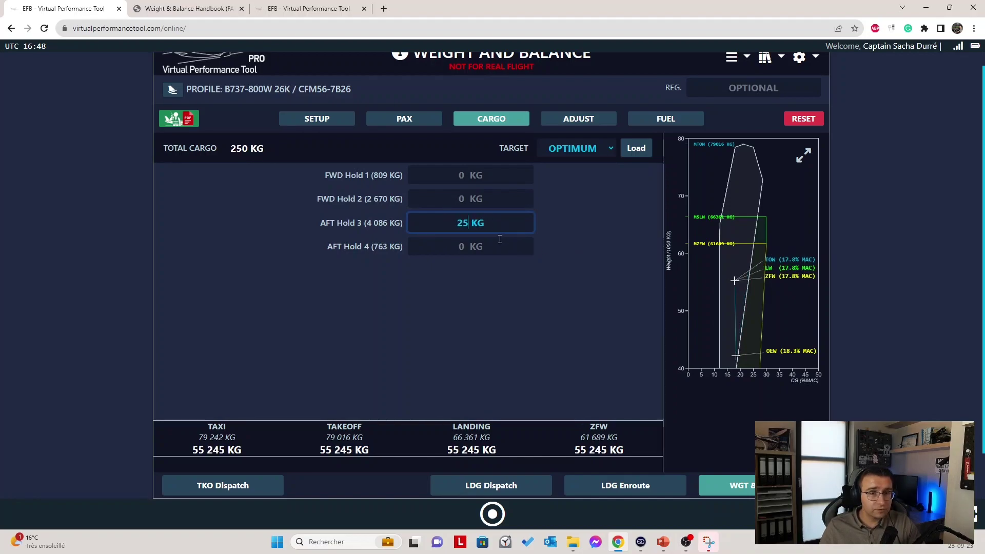
pyautogui.write('3 000')
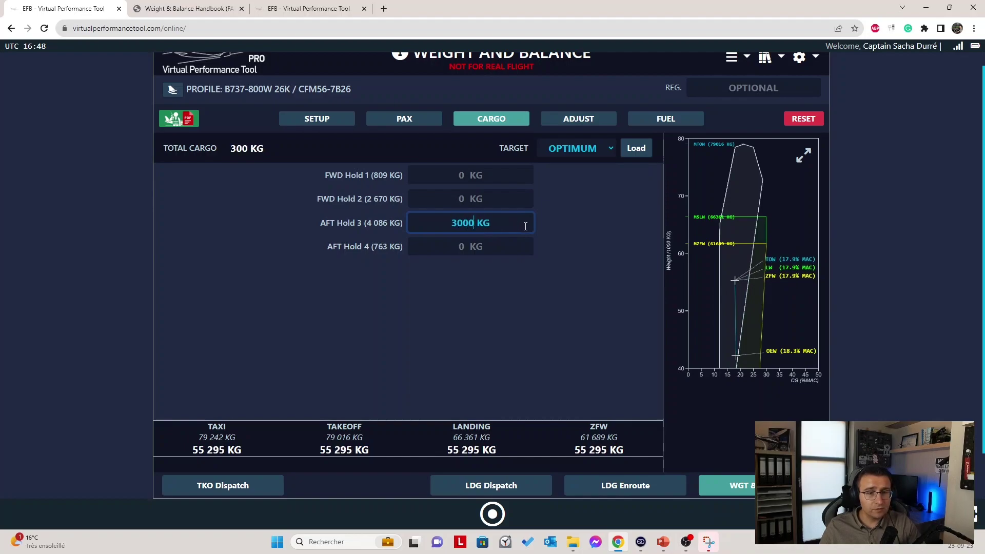
pyautogui.click(555, 228)
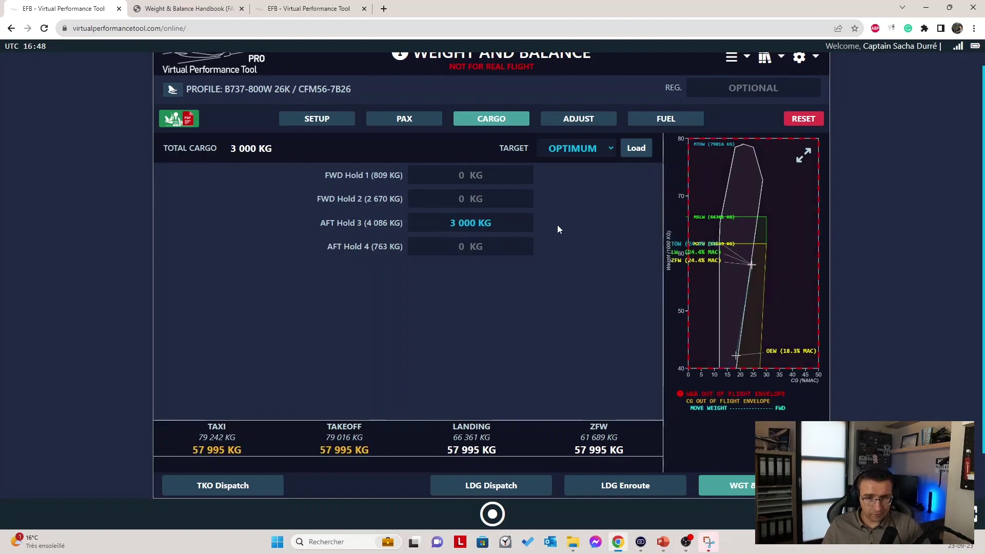
# Step: Clear the AFT Hold 3 load and enter a manual total cargo of 3000 kg
pyautogui.click(479, 224)
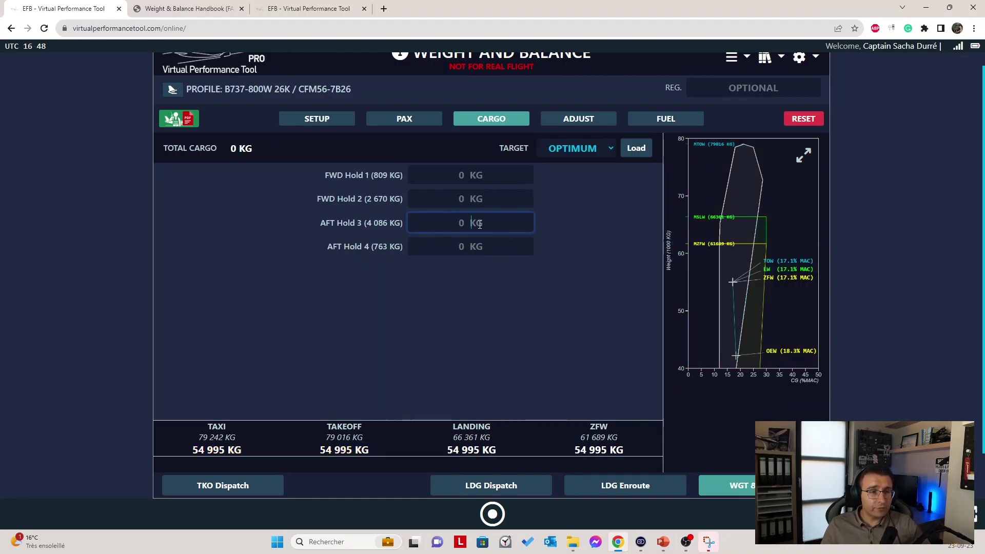
pyautogui.click(276, 226)
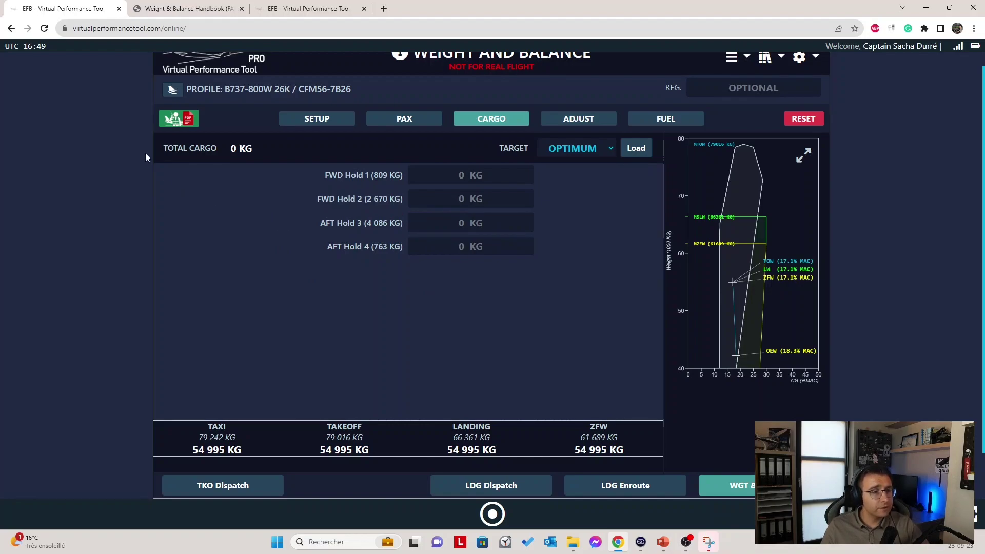
pyautogui.click(232, 148)
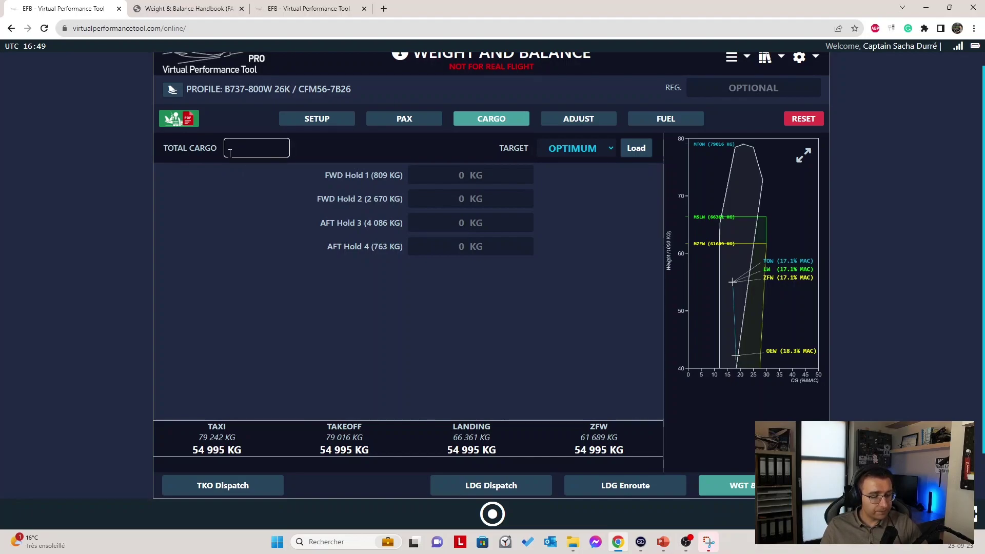
pyautogui.write('2')
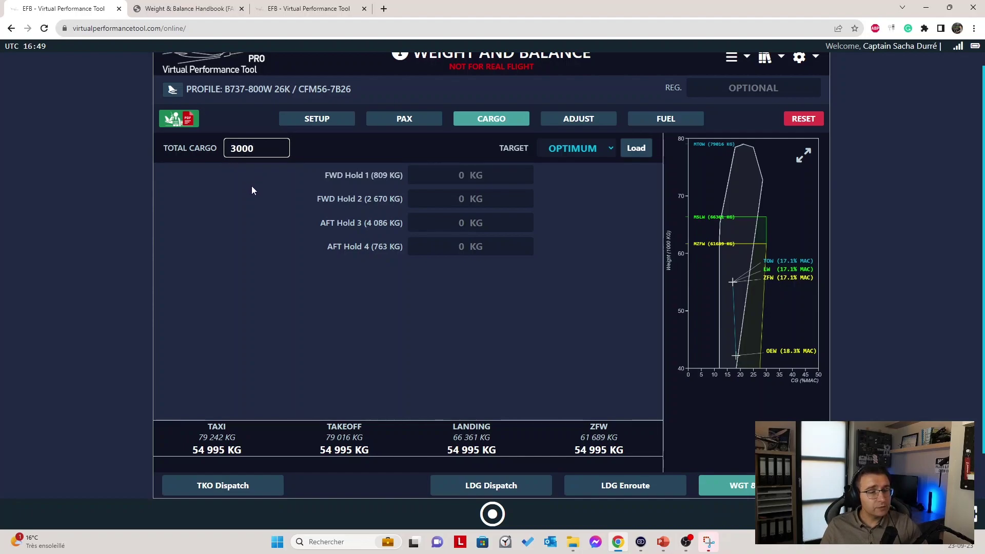
pyautogui.press('Return')
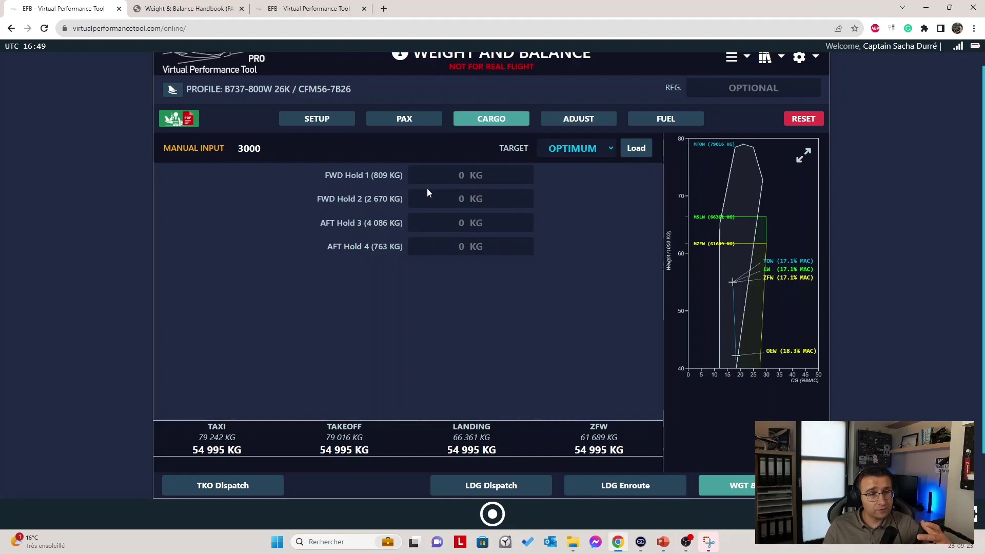
# Step: Load the total cargo into the holds using the OPTIMUM target
pyautogui.click(604, 153)
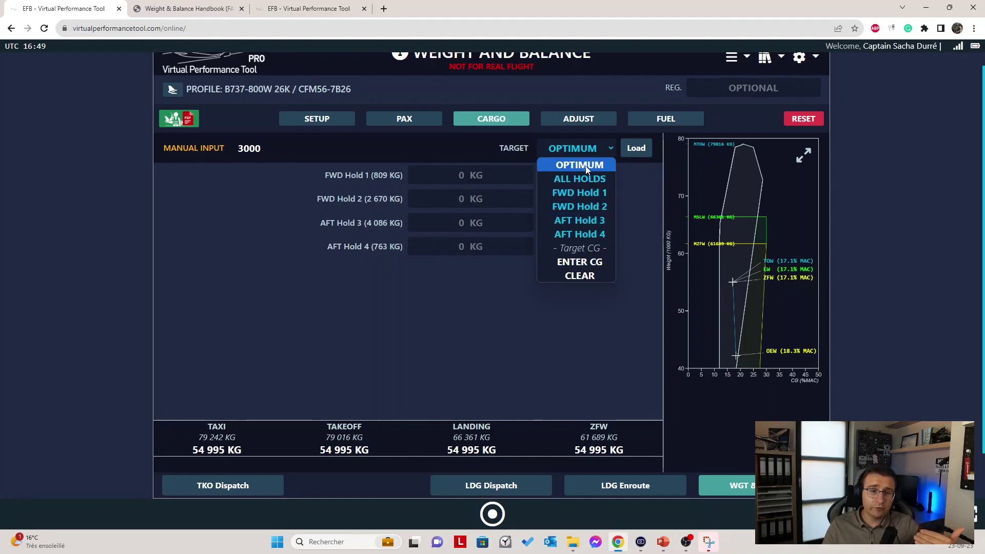
pyautogui.click(630, 171)
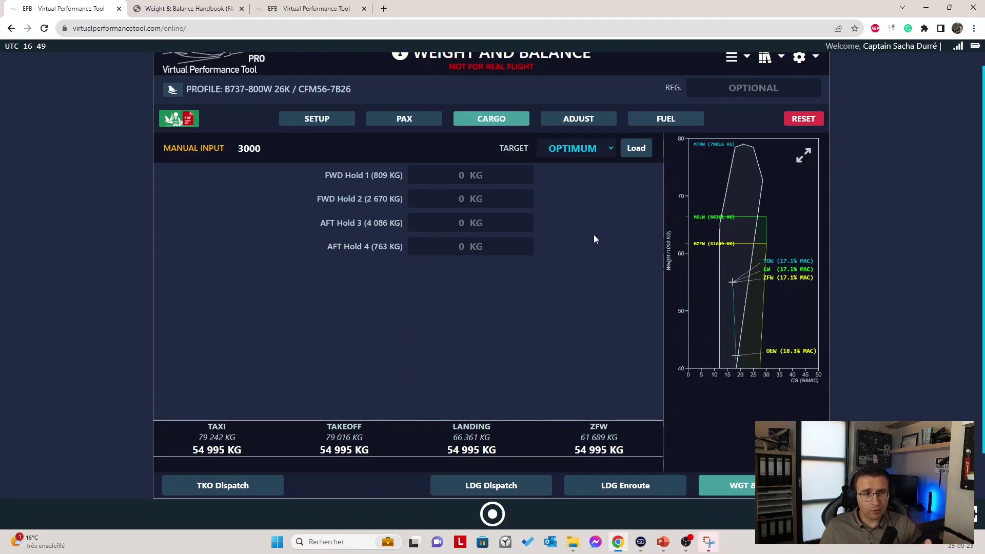
pyautogui.click(635, 149)
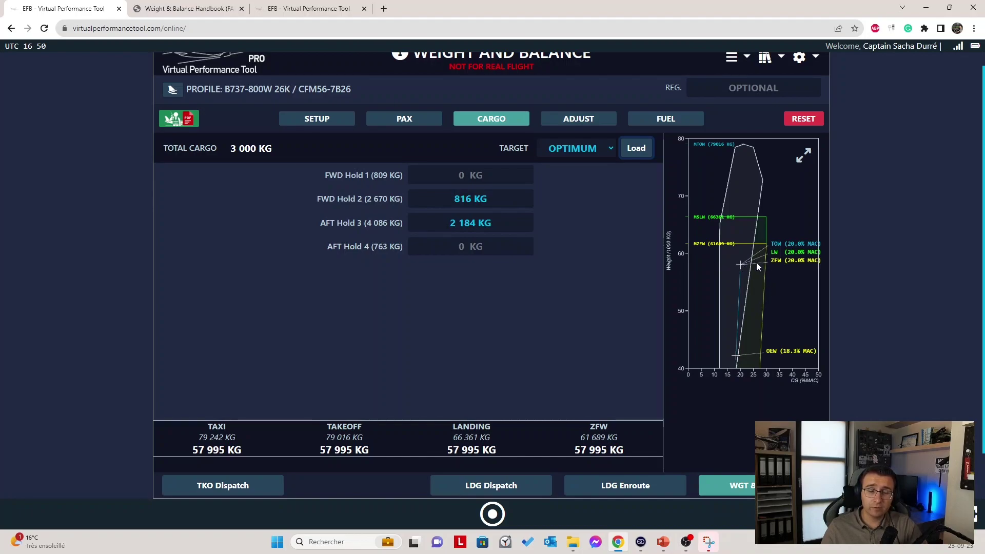
# Step: Enlarge the weight and balance envelope chart, examine the takeoff, landing and zero-fuel CG points, and close it
pyautogui.click(803, 159)
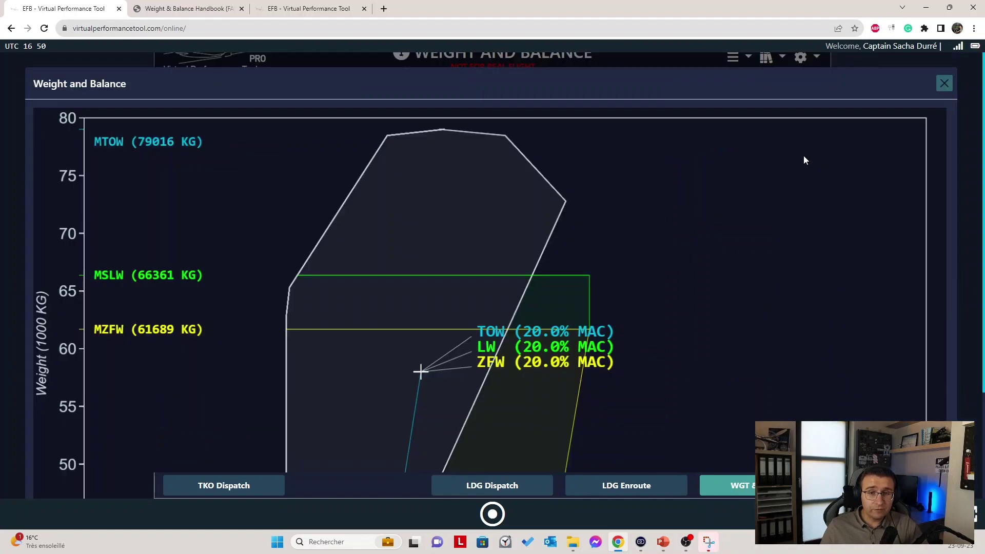
pyautogui.scroll(-3, 766, 169)
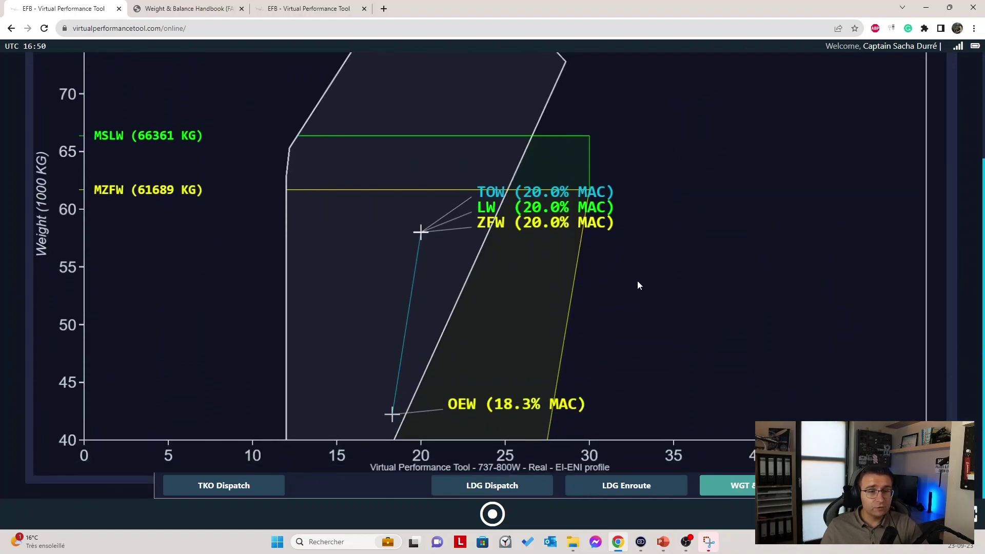
pyautogui.scroll(1, 635, 282)
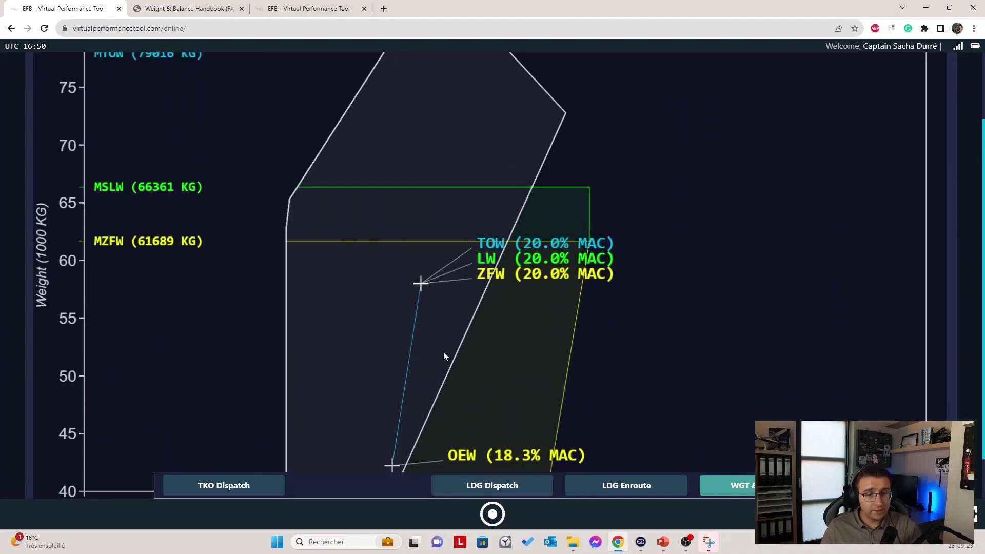
pyautogui.scroll(-1, 445, 355)
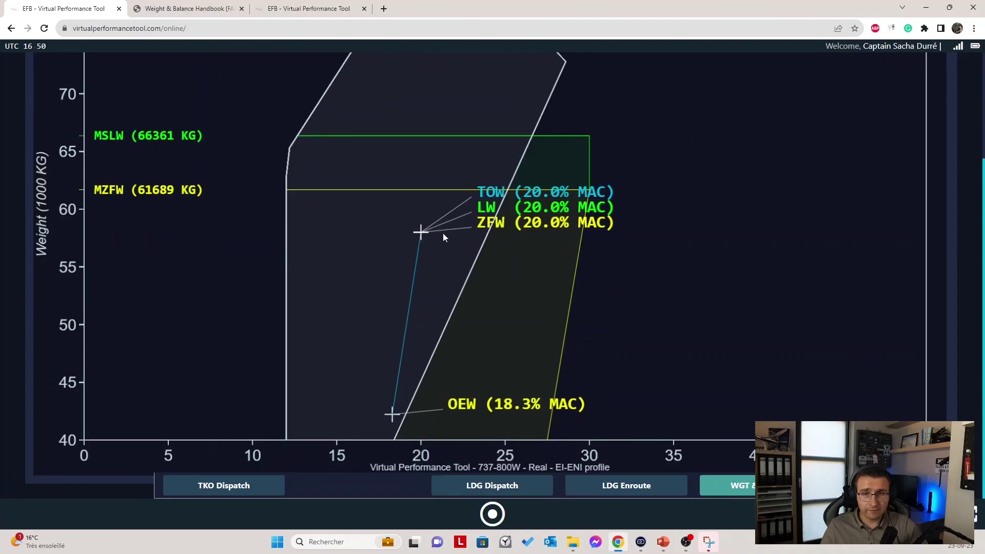
pyautogui.scroll(3, 927, 162)
pyautogui.click(943, 83)
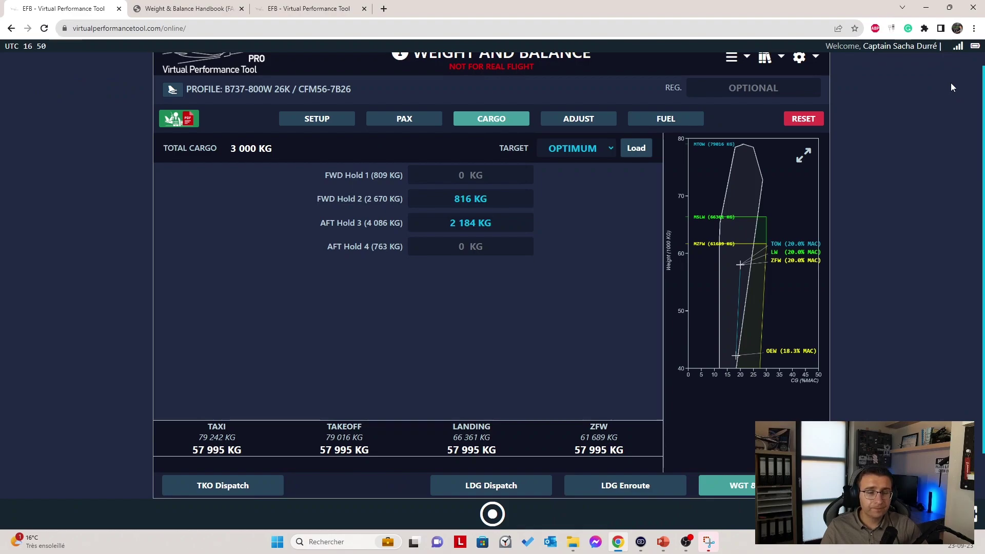
# Step: Redistribute the cargo with FWD Hold 2 as the load target
pyautogui.click(604, 151)
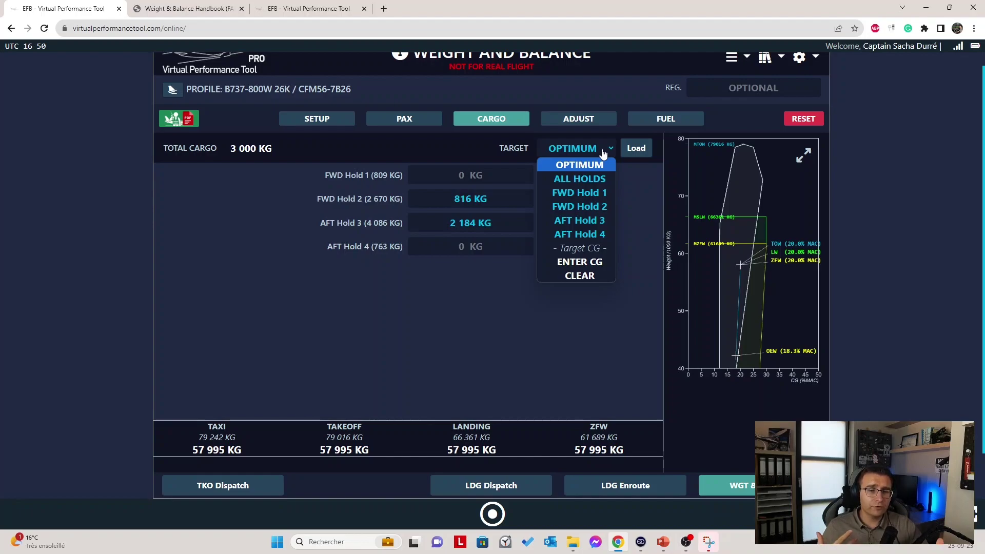
pyautogui.click(601, 207)
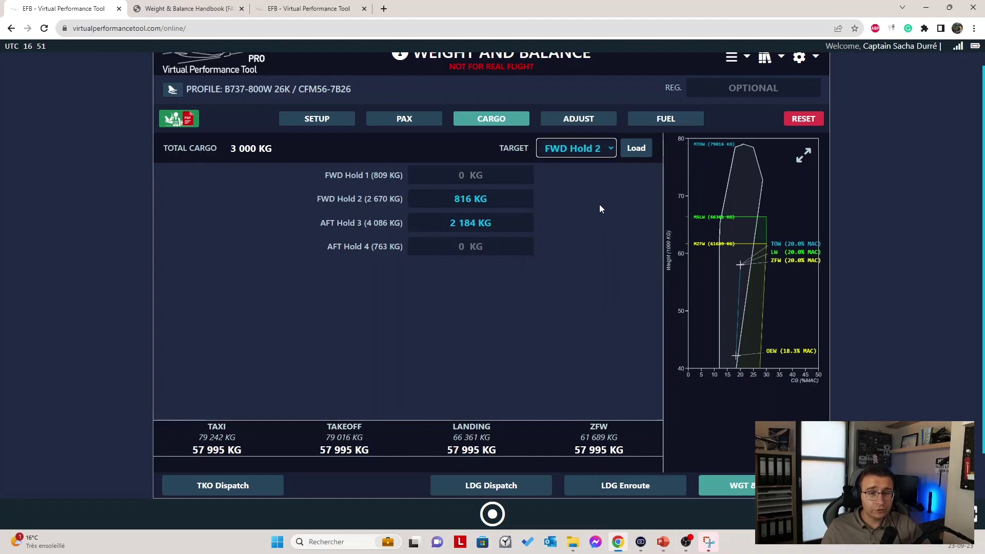
pyautogui.click(636, 149)
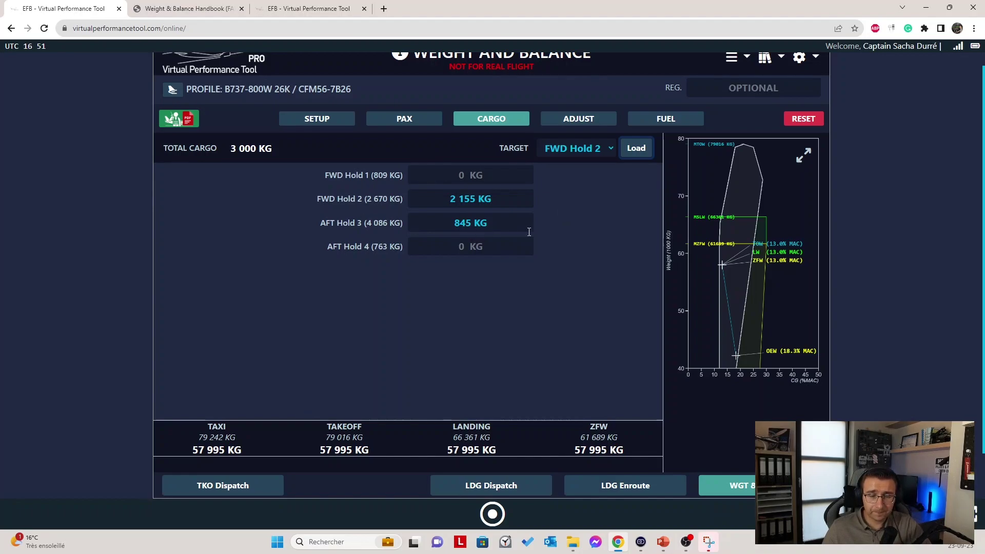
# Step: Redistribute the cargo with AFT Hold 3 as the load target
pyautogui.click(604, 158)
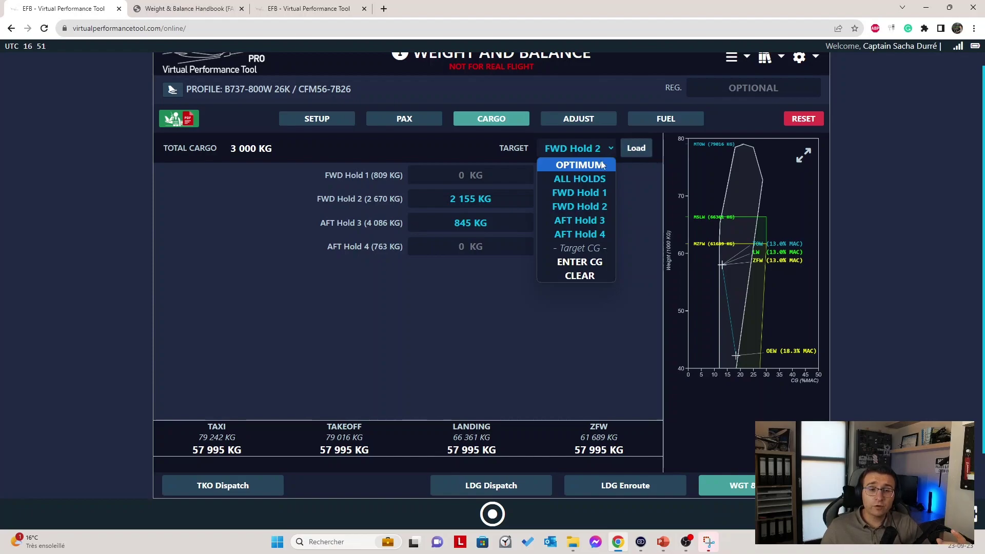
pyautogui.click(580, 220)
pyautogui.click(645, 153)
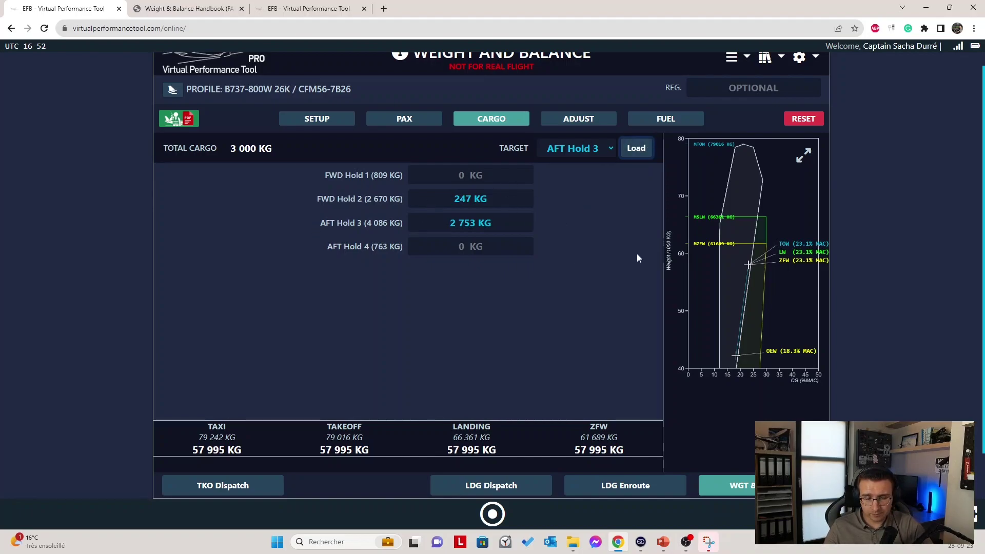
# Step: Redistribute the total cargo across the aircraft with ALL HOLDS as the load target
pyautogui.click(580, 151)
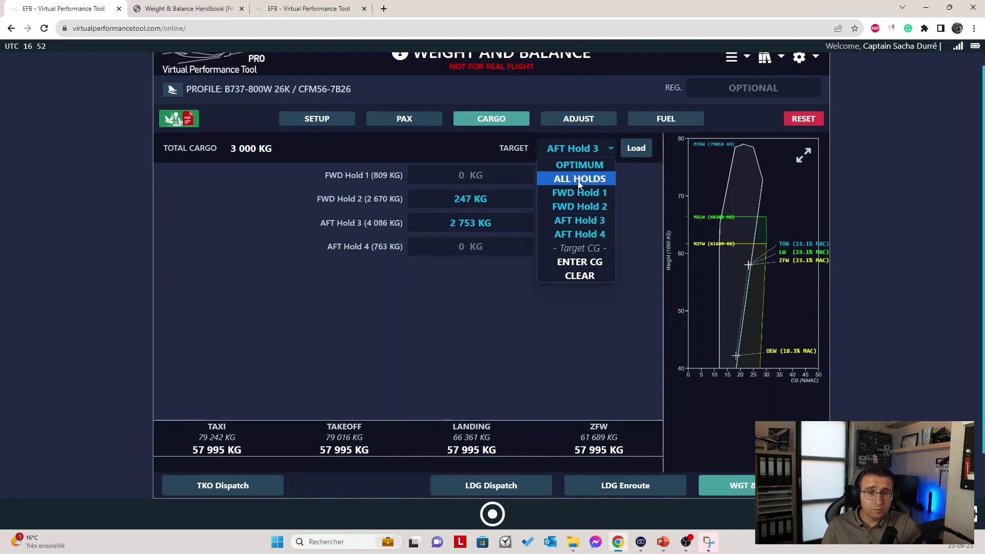
pyautogui.click(579, 180)
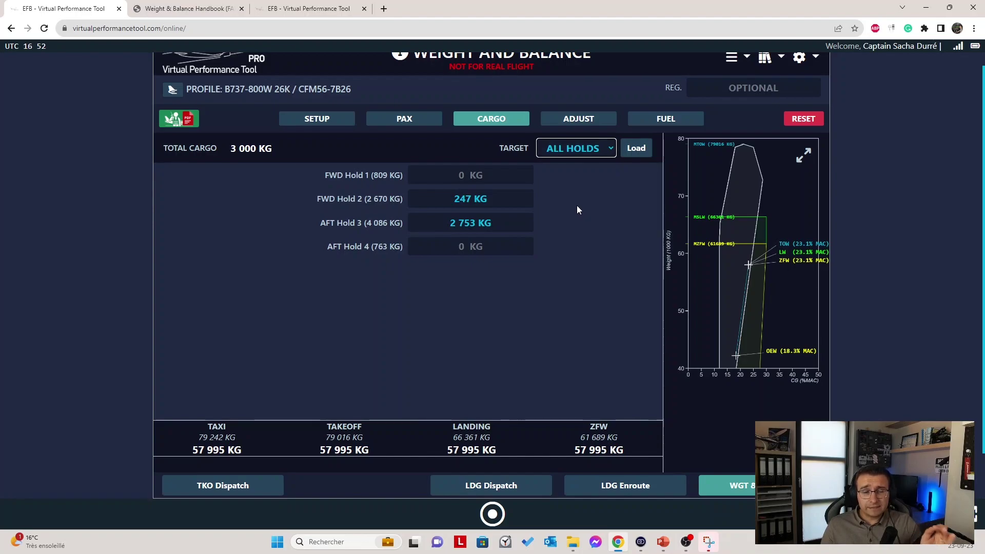
pyautogui.click(636, 150)
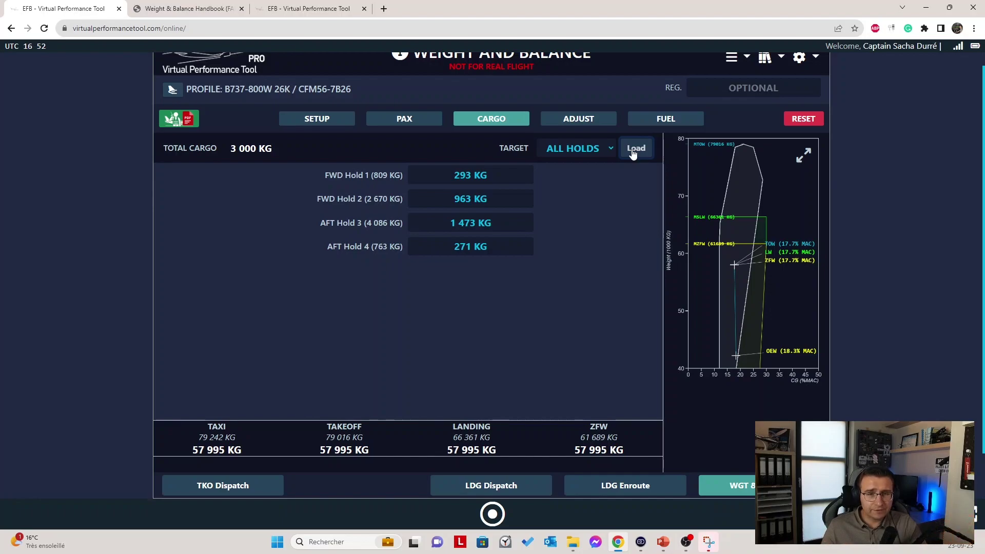
# Step: Enter a custom target CG of 20% MAC and reload the cargo to match it
pyautogui.click(588, 149)
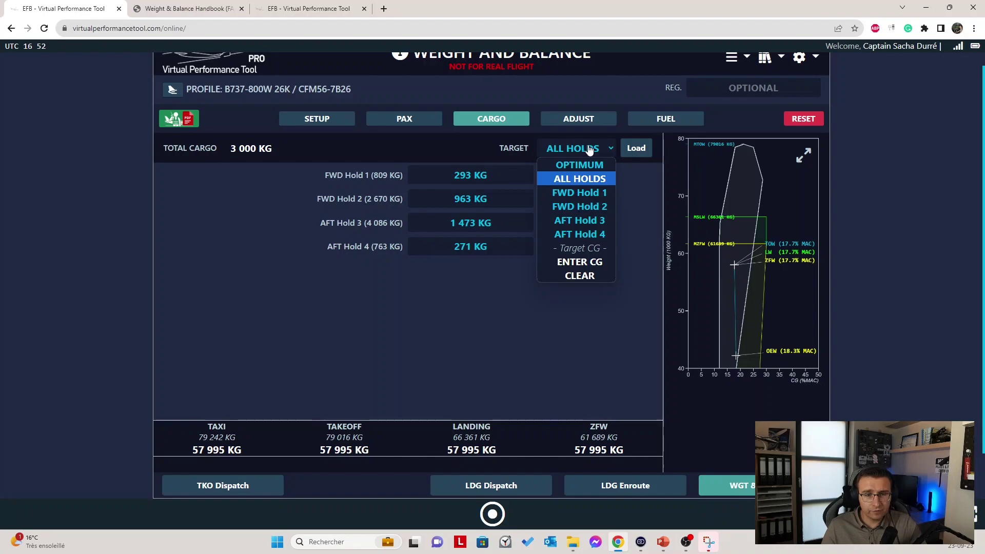
pyautogui.click(600, 264)
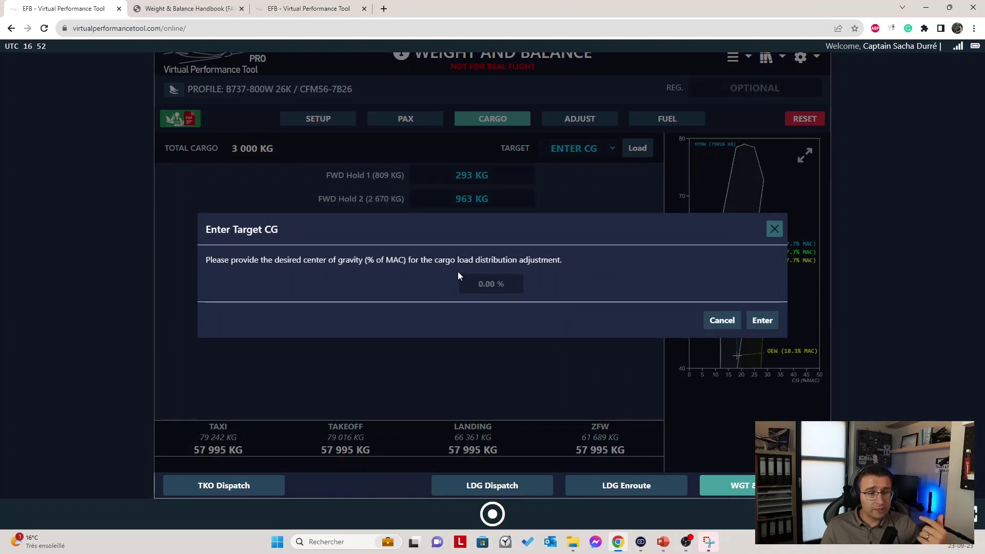
pyautogui.click(502, 282)
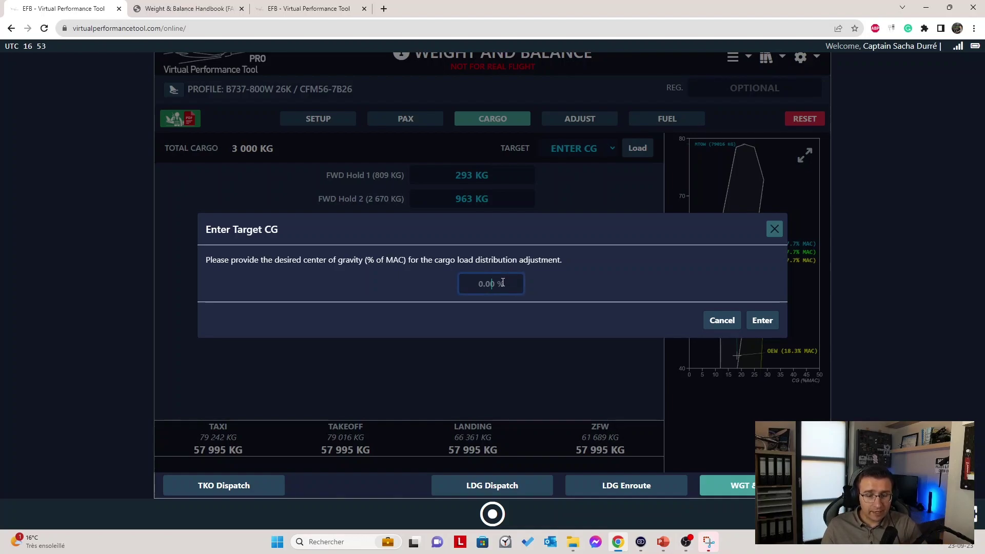
pyautogui.write('20')
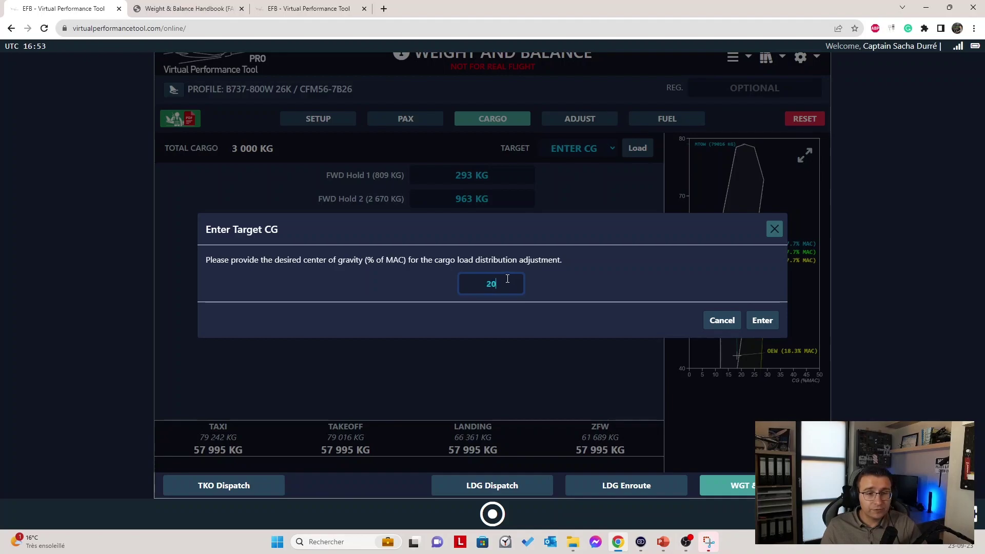
pyautogui.click(558, 283)
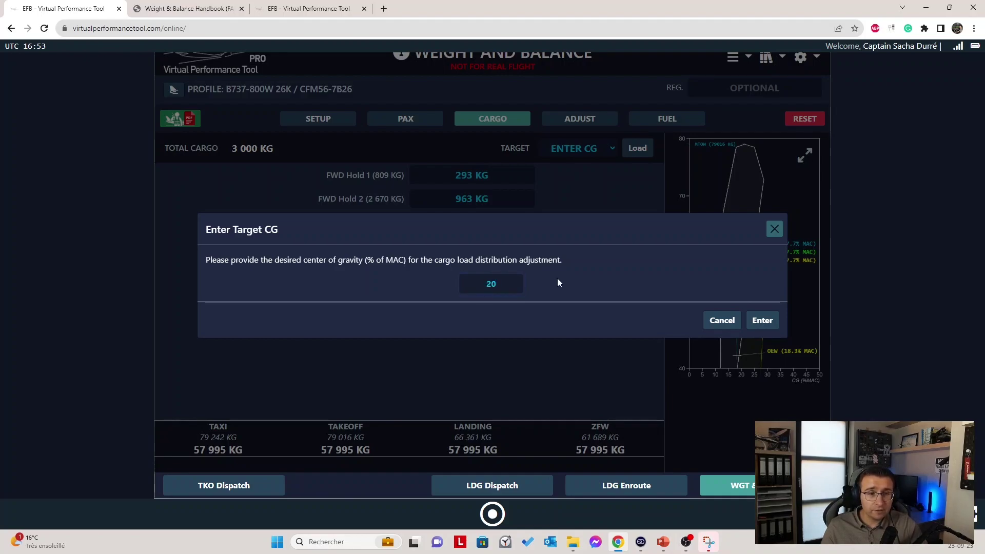
pyautogui.click(762, 320)
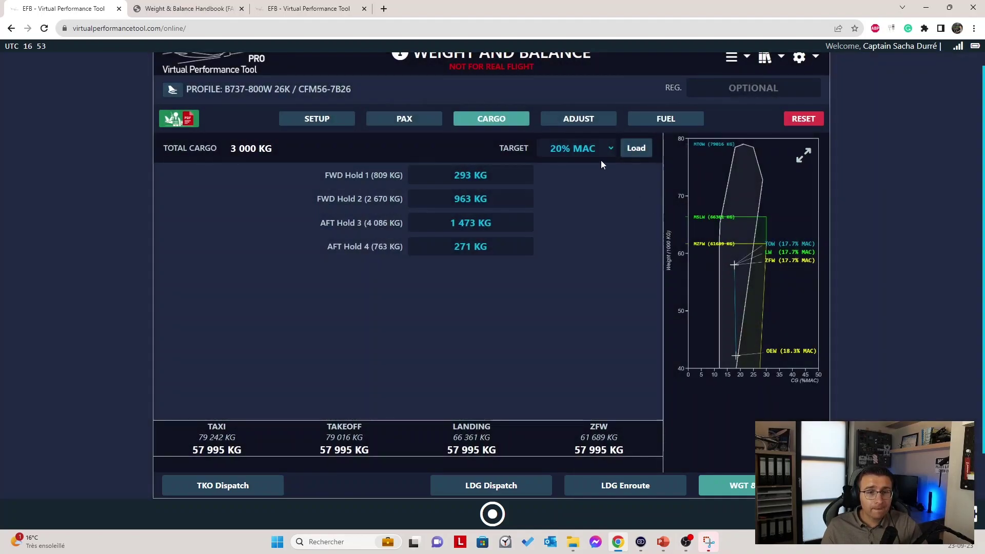
pyautogui.click(641, 154)
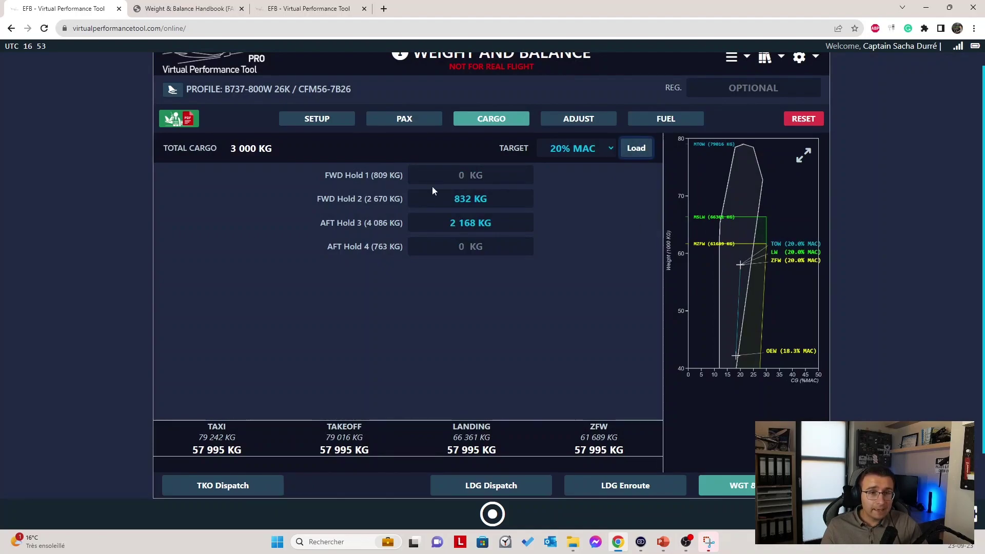
# Step: Enlarge the envelope chart, examine the takeoff, landing and zero-fuel CG points for the custom target loading, and close it
pyautogui.click(808, 157)
pyautogui.scroll(-3, 582, 278)
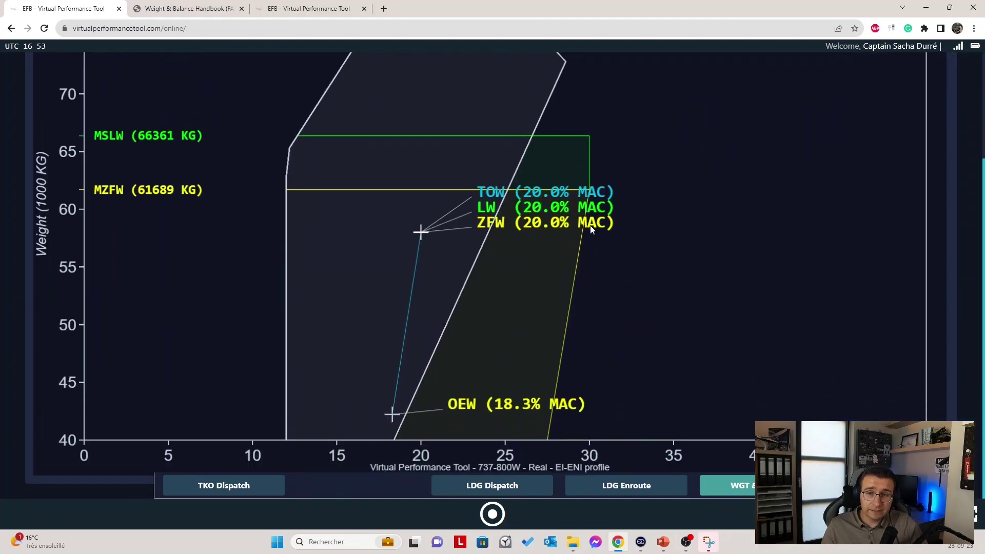
pyautogui.scroll(2, 815, 184)
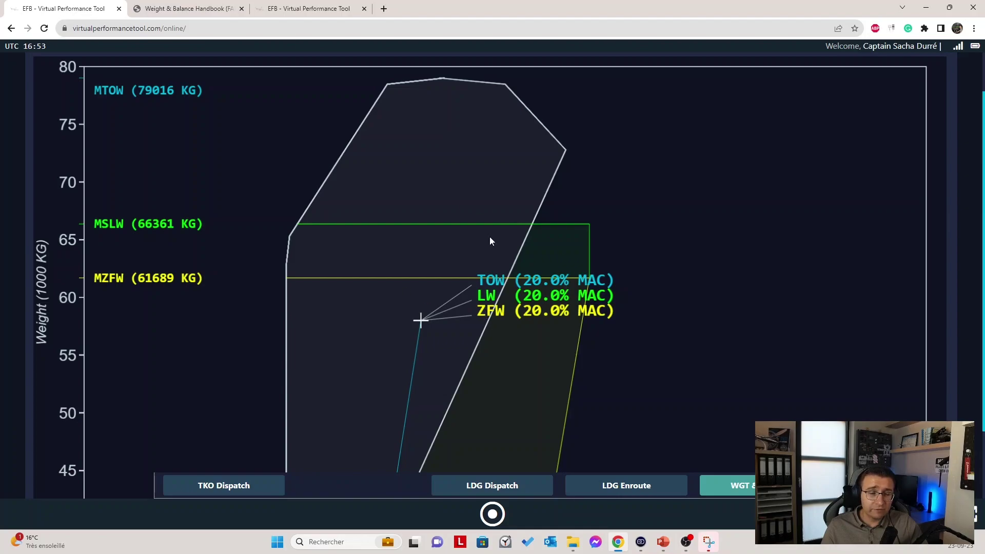
pyautogui.scroll(1, 753, 193)
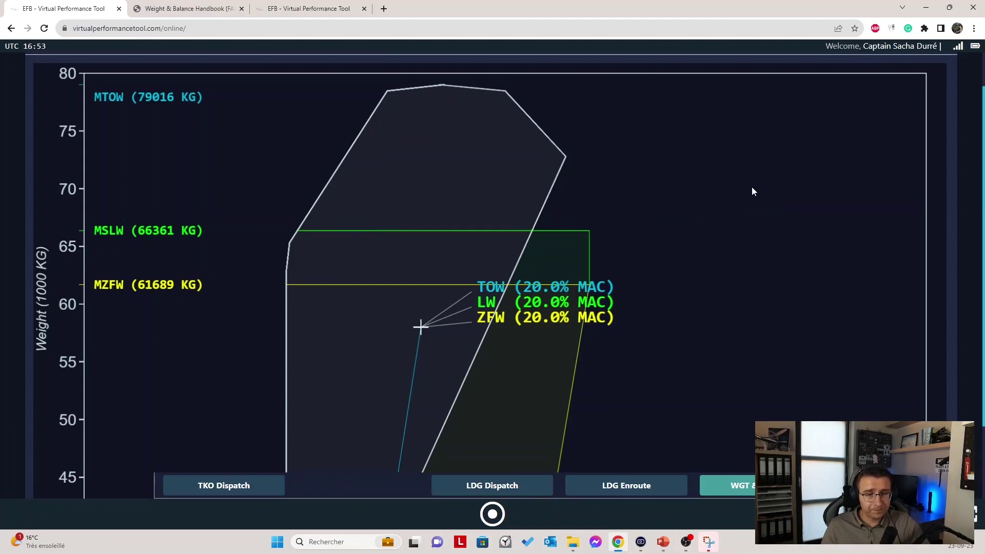
pyautogui.click(944, 85)
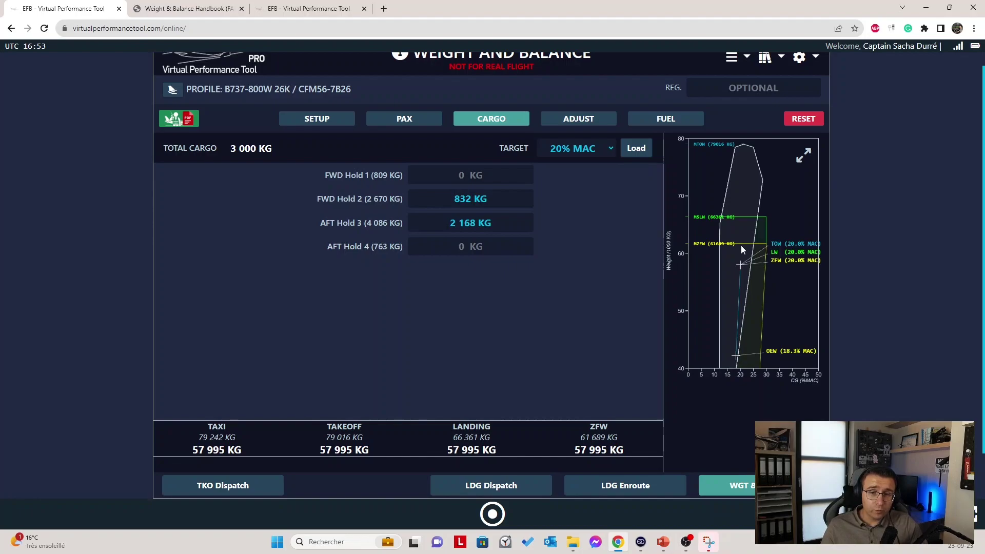
# Step: Clear the custom 20% MAC entry from the cargo load targets and recheck the target list
pyautogui.click(591, 159)
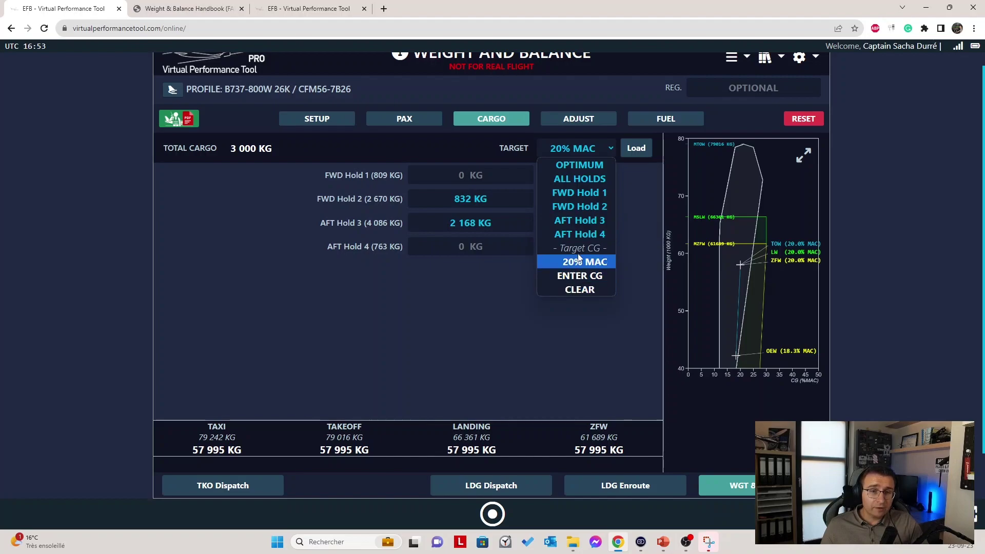
pyautogui.click(595, 291)
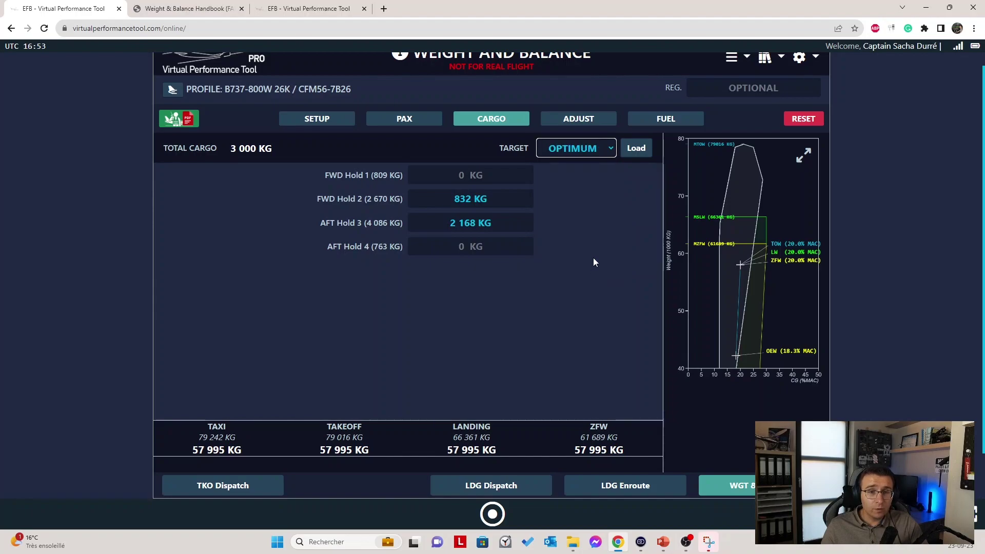
pyautogui.click(593, 149)
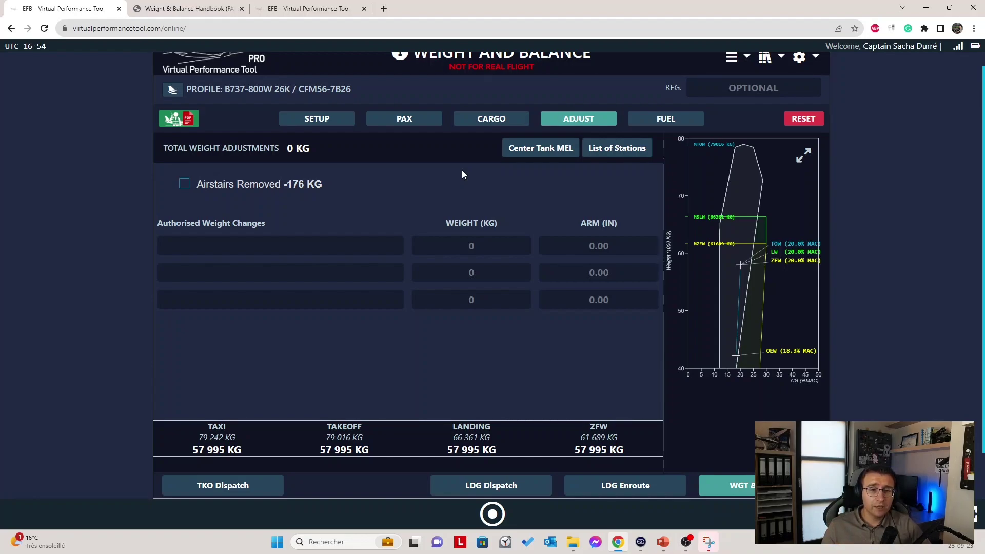
# Step: Add an authorised weight change of 20 kg using the AFT GALLEY arm from the list of stations
pyautogui.click(630, 153)
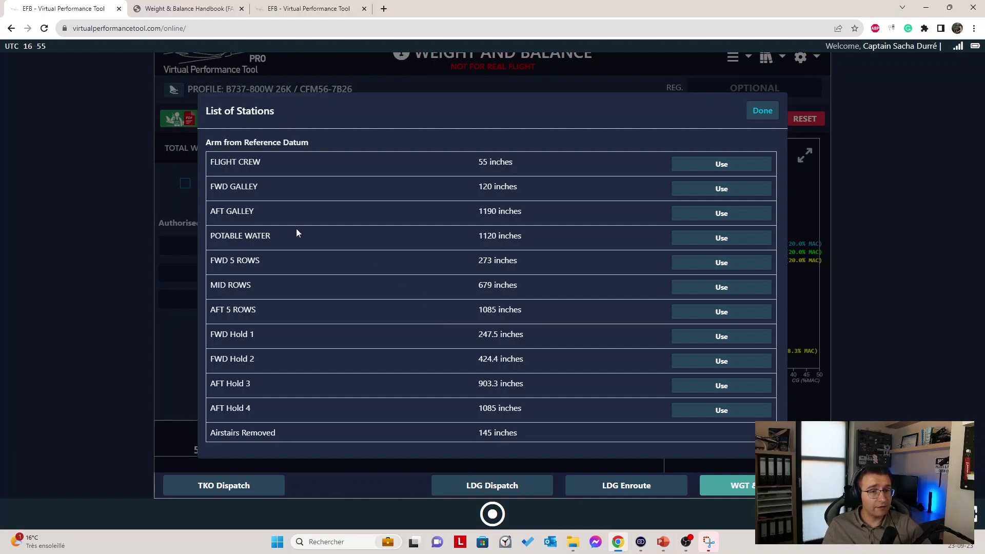
pyautogui.click(721, 213)
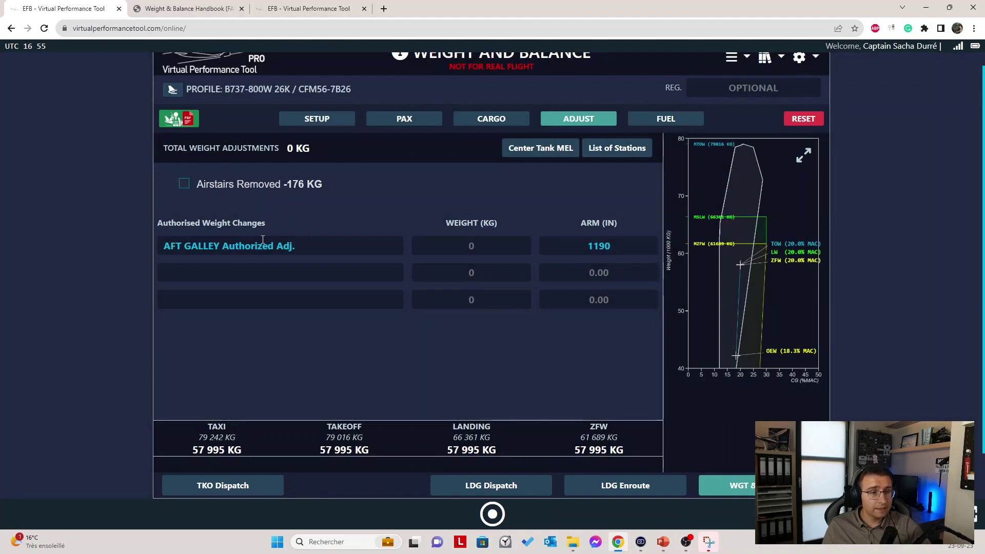
pyautogui.click(621, 149)
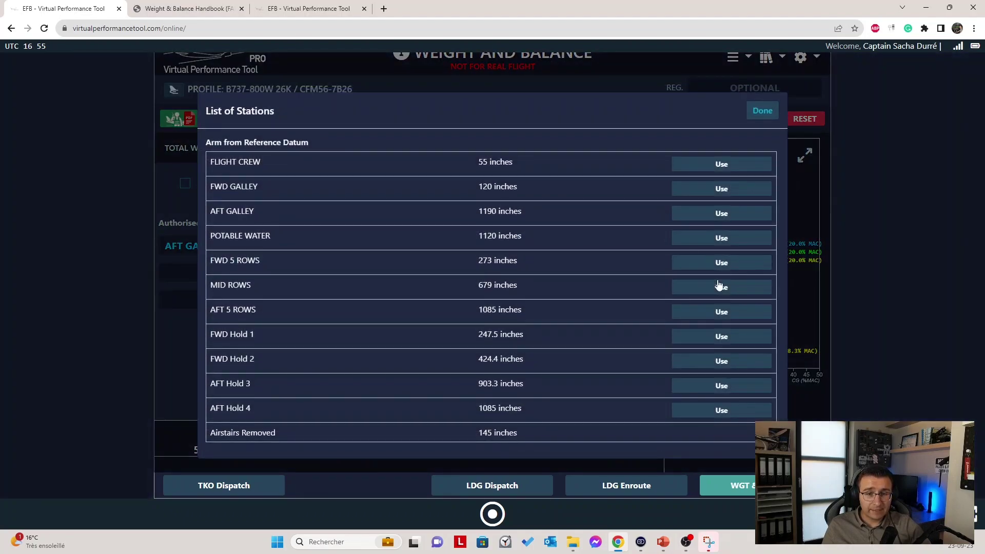
pyautogui.click(760, 111)
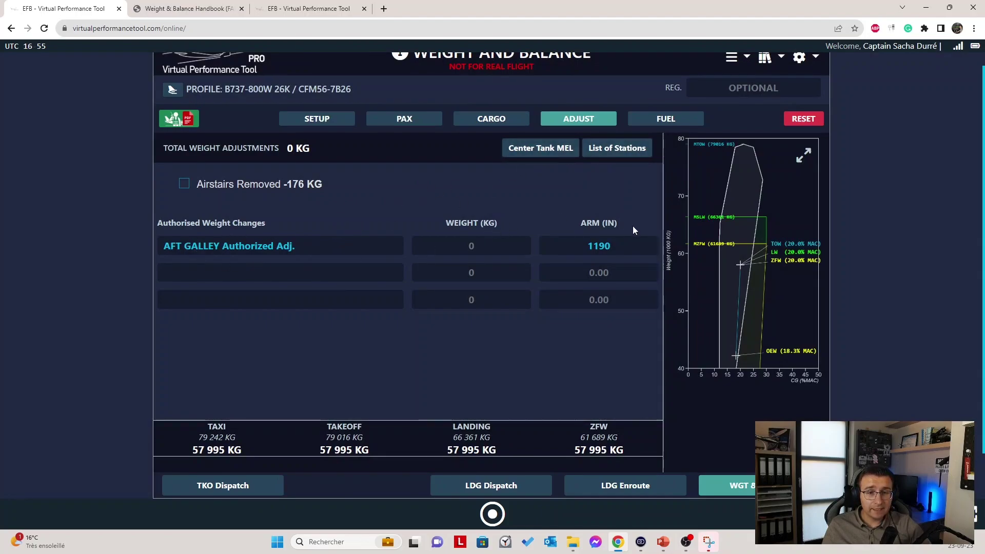
pyautogui.click(472, 246)
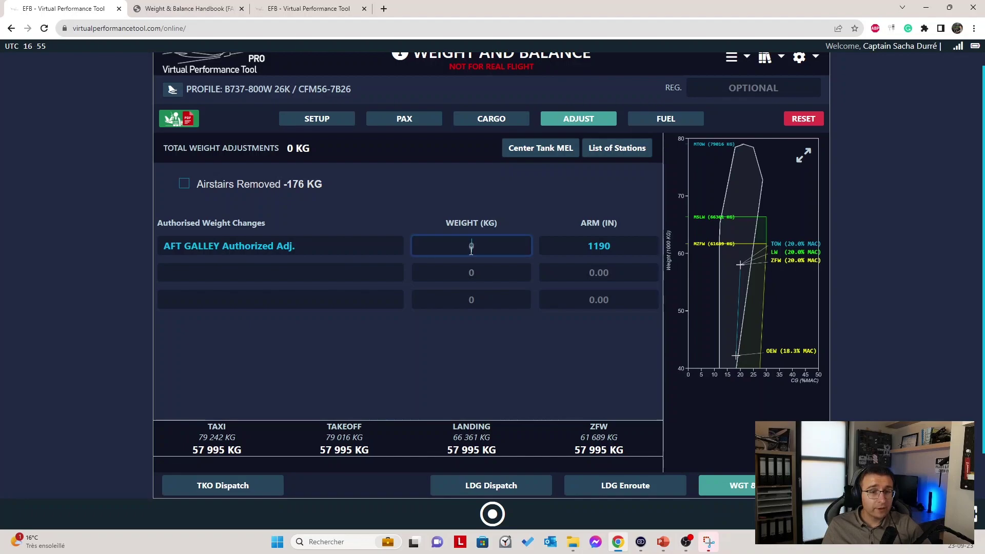
pyautogui.press('BackSpace')
pyautogui.write('20')
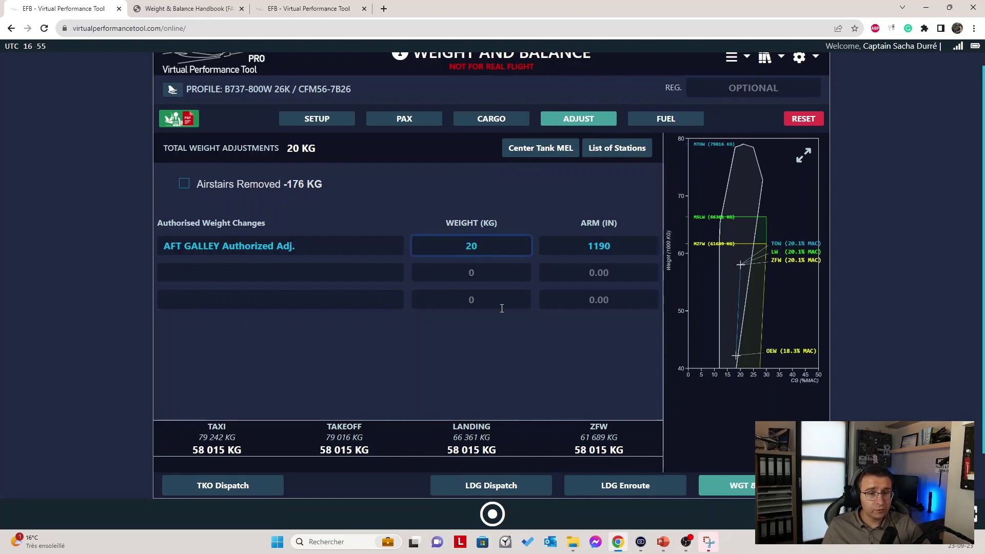
pyautogui.click(506, 357)
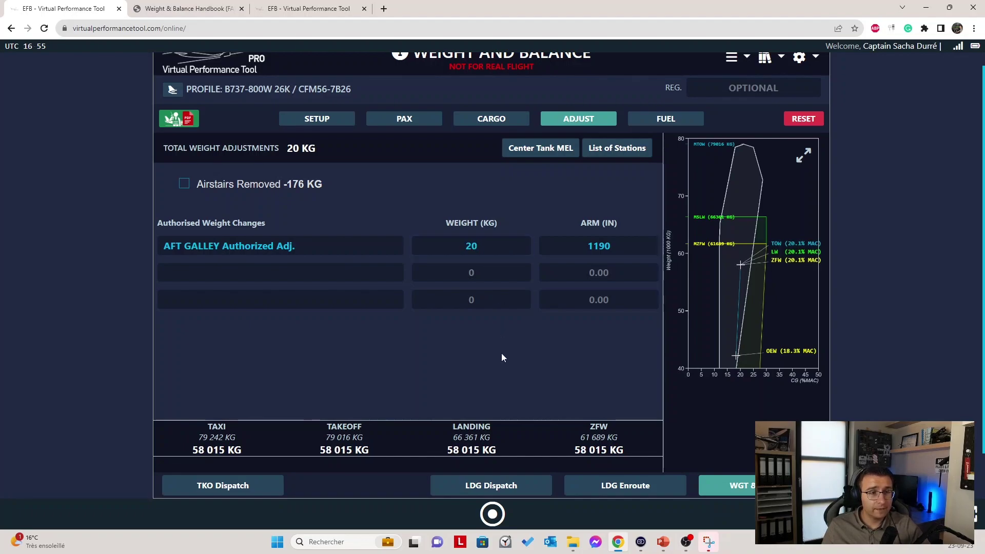
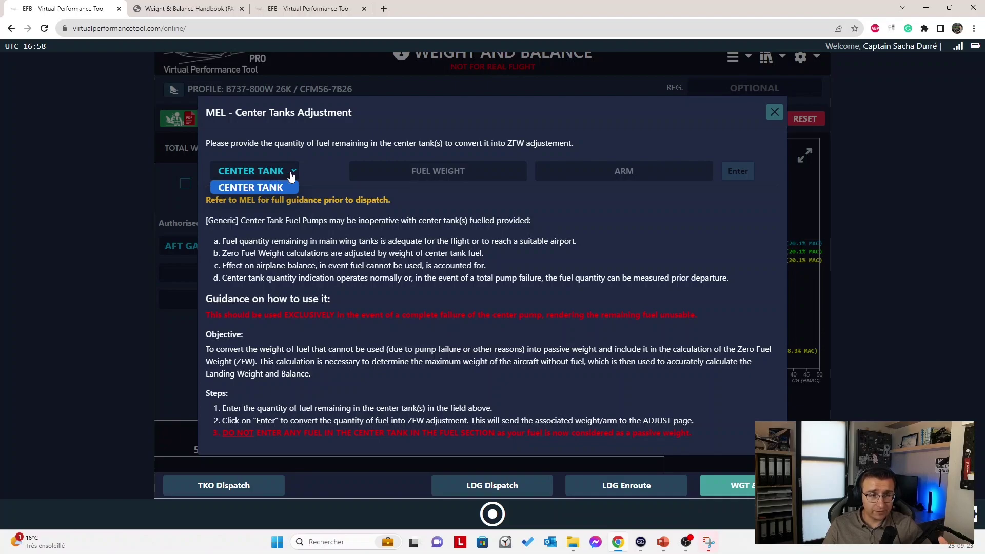
# Step: Convert 2000 kg of unusable CENTER TANK fuel into a zero-fuel weight adjustment through the center tank MEL function
pyautogui.click(280, 175)
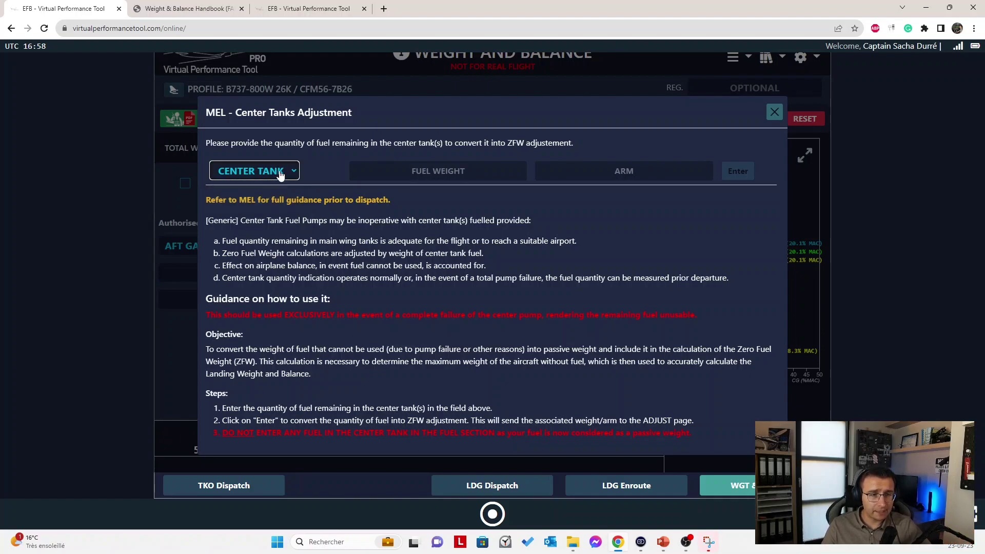
pyautogui.click(449, 172)
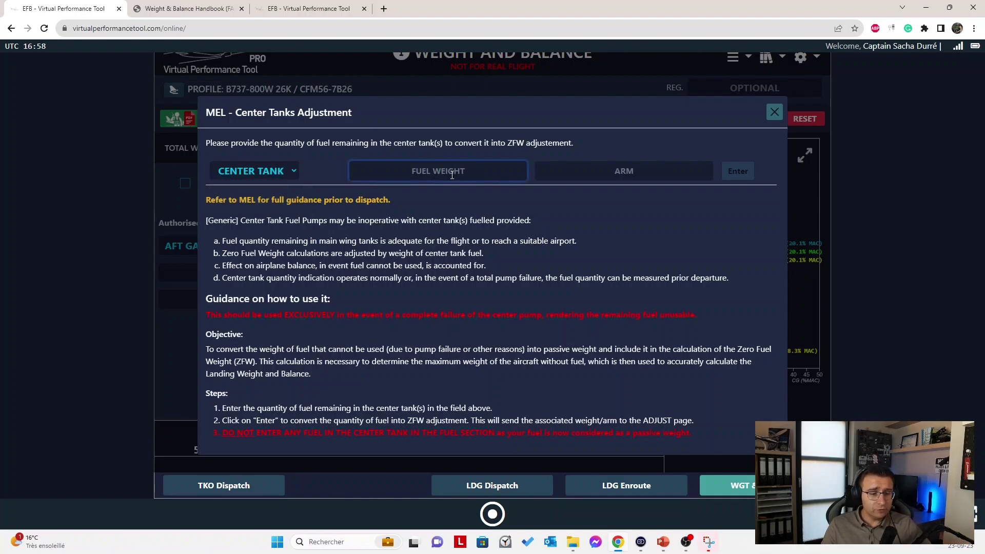
pyautogui.write('2000')
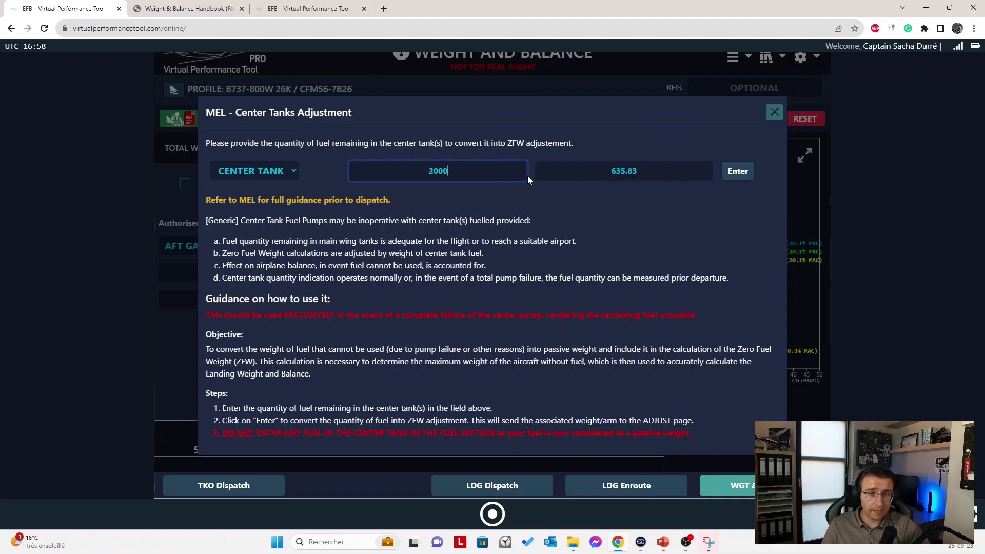
pyautogui.press('BackSpace')
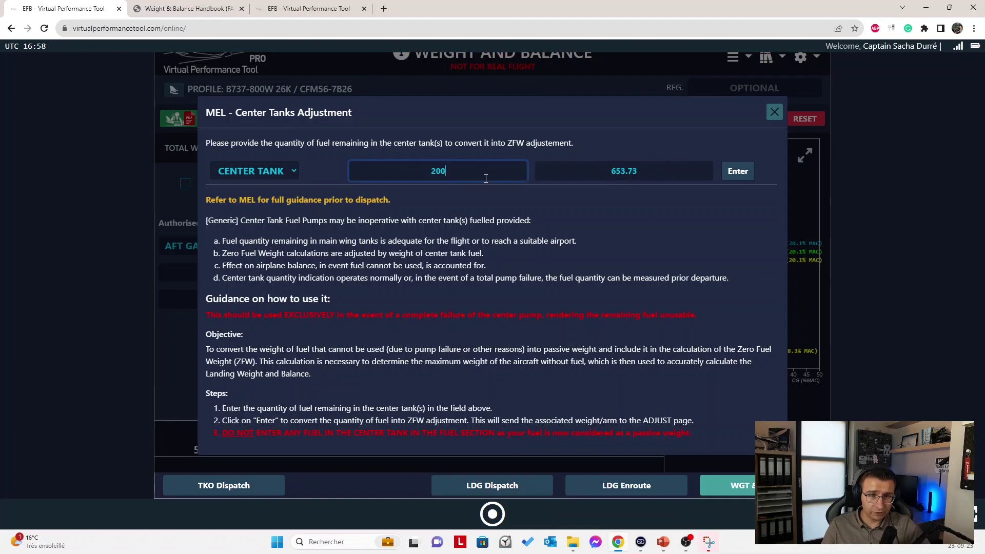
pyautogui.write('0')
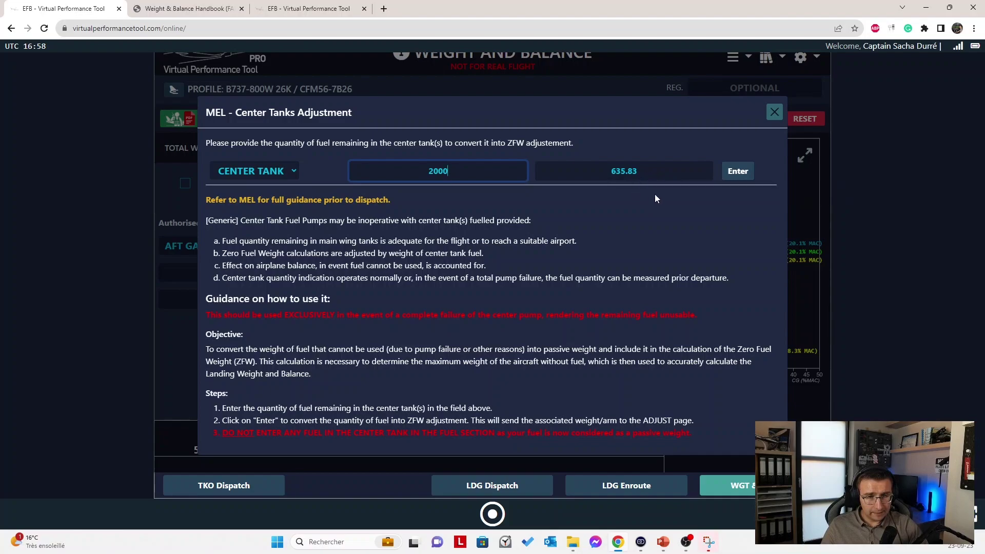
pyautogui.click(737, 172)
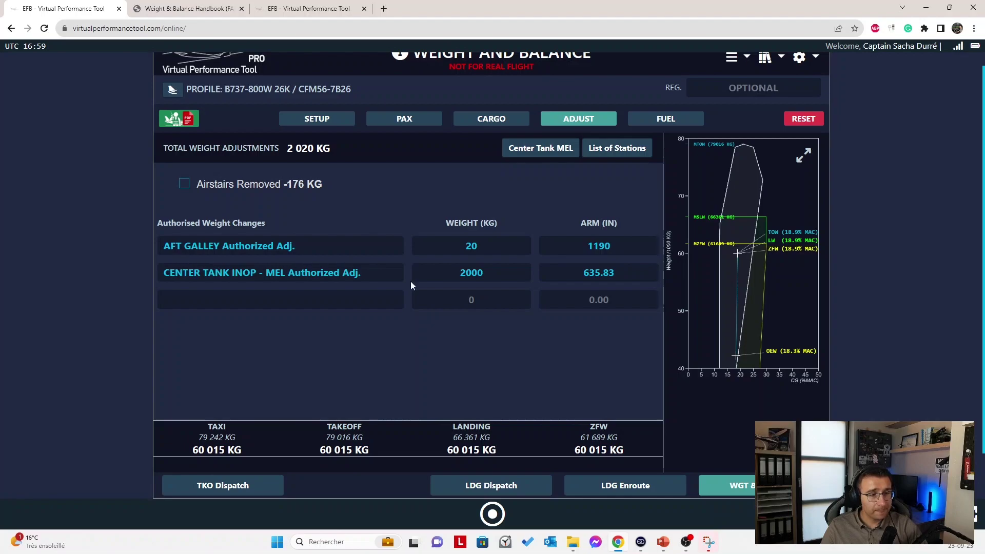
# Step: Review the center tank MEL adjustment guidance and close it without making another entry
pyautogui.click(536, 154)
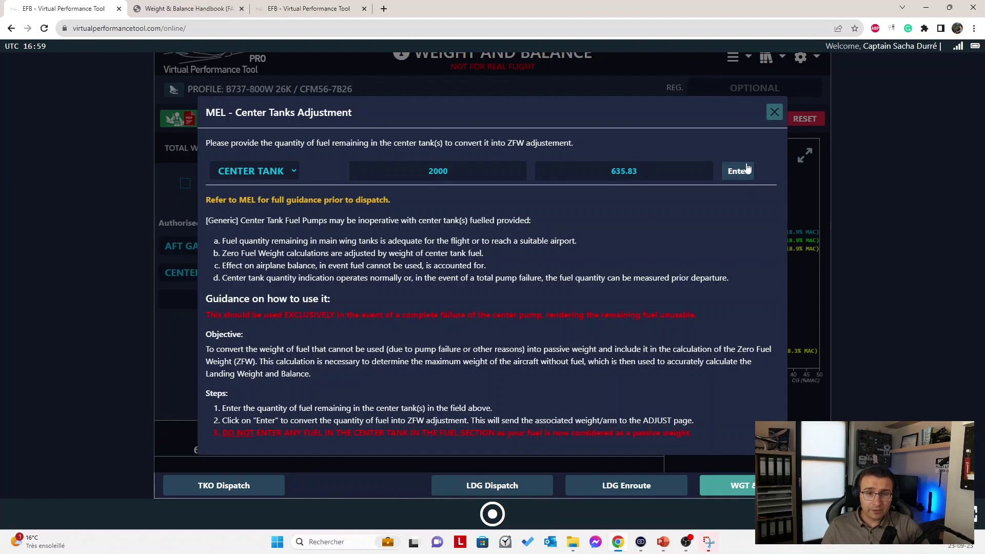
pyautogui.click(774, 112)
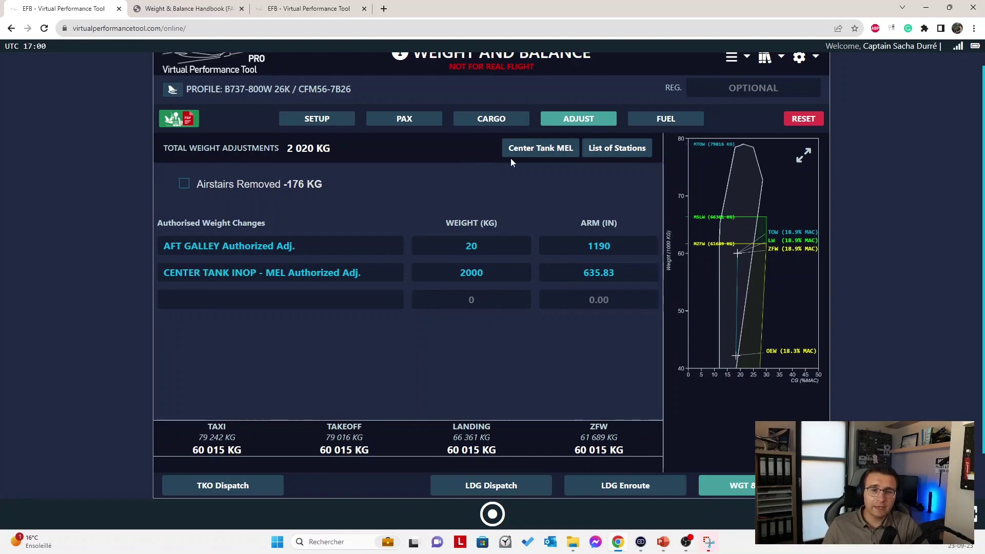
# Step: Switch to the slide show to view the fuel demonstration title, and return to Virtual Performance Tool
pyautogui.hotkey('alt', 'Tab')
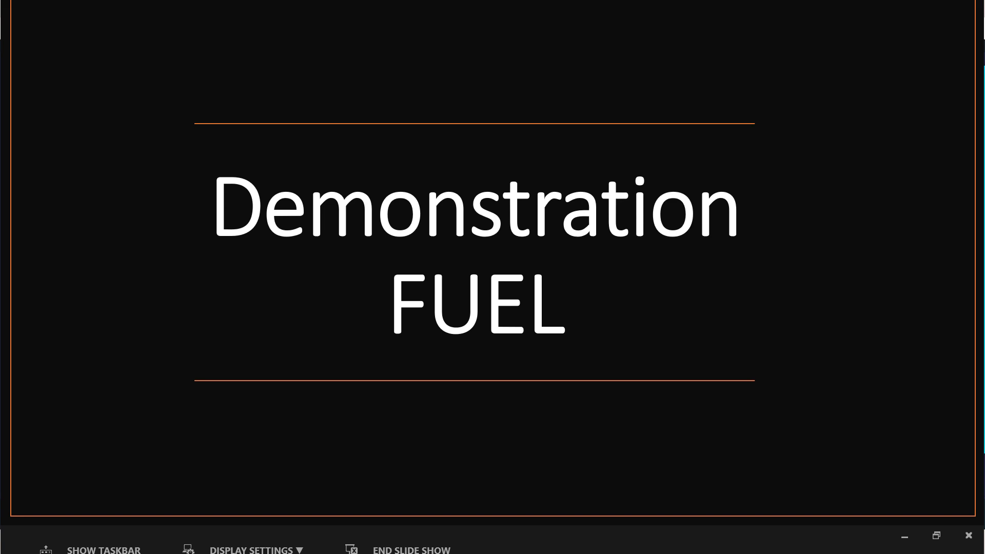
pyautogui.hotkey('alt', 'Tab')
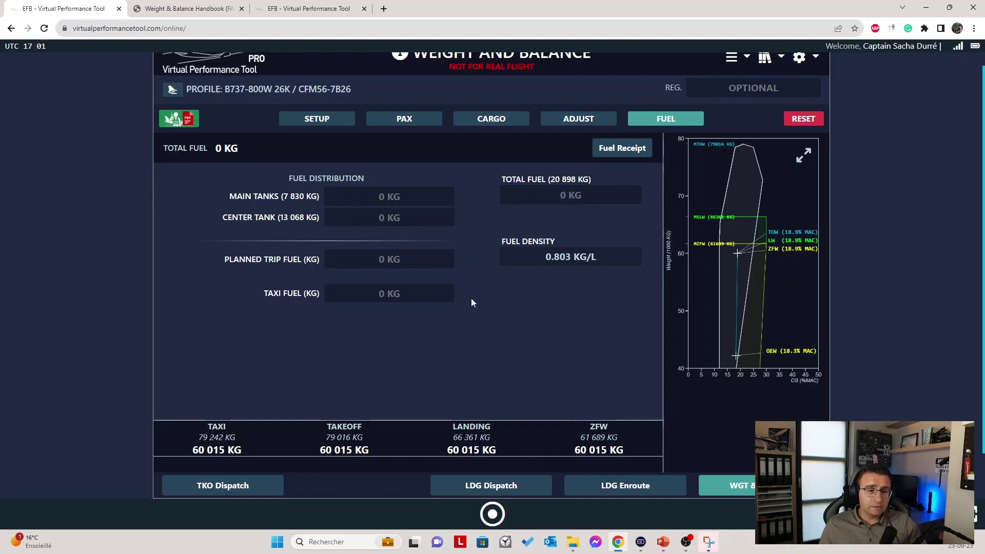
# Step: Set the total fuel to 7,800 kg
pyautogui.click(566, 195)
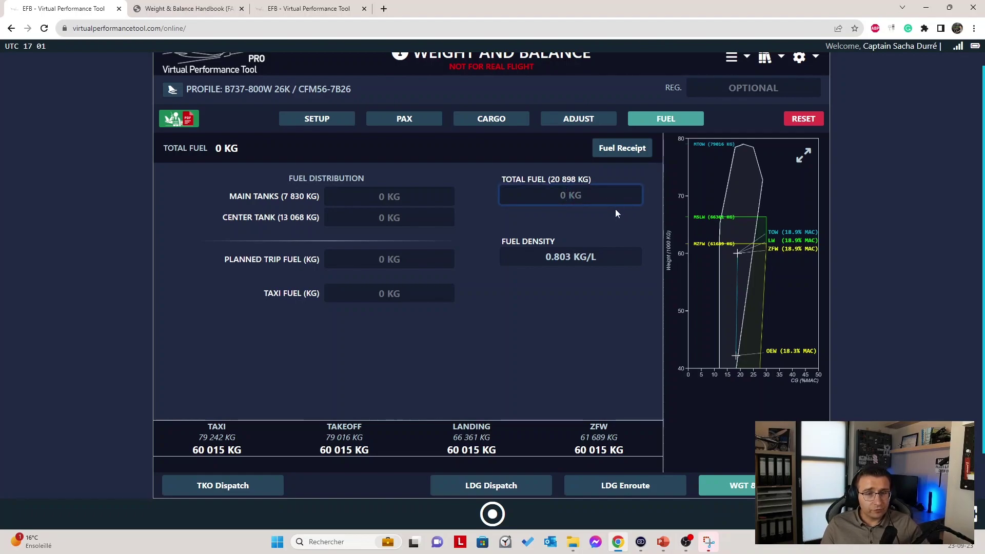
pyautogui.write('7800')
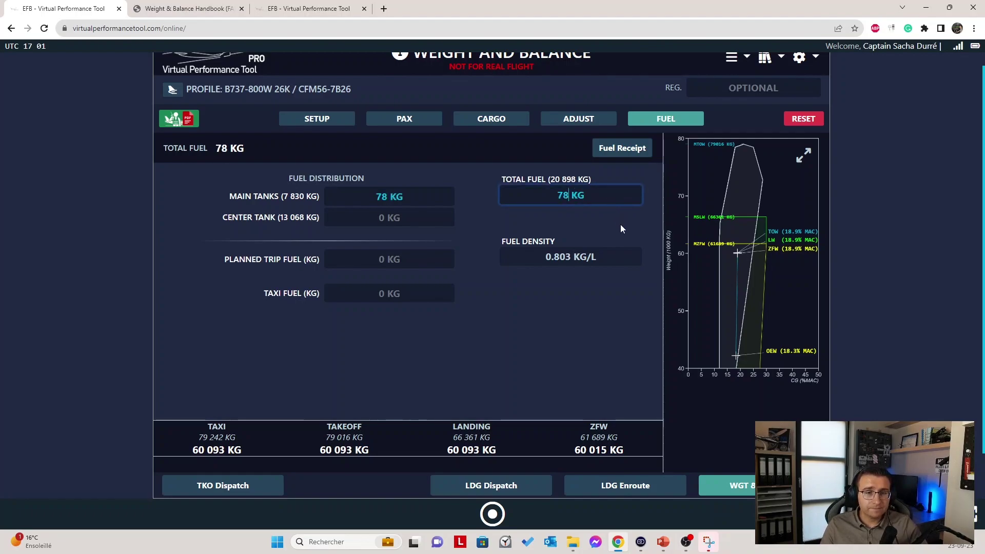
pyautogui.click(566, 216)
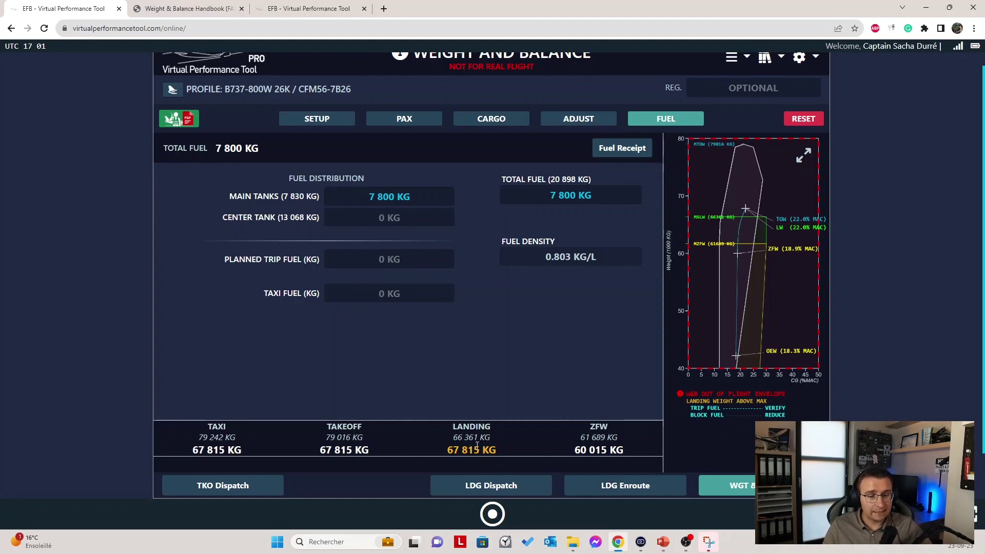
# Step: Set the planned trip fuel to 3,500 kg and the taxi fuel to 195 kg
pyautogui.click(410, 264)
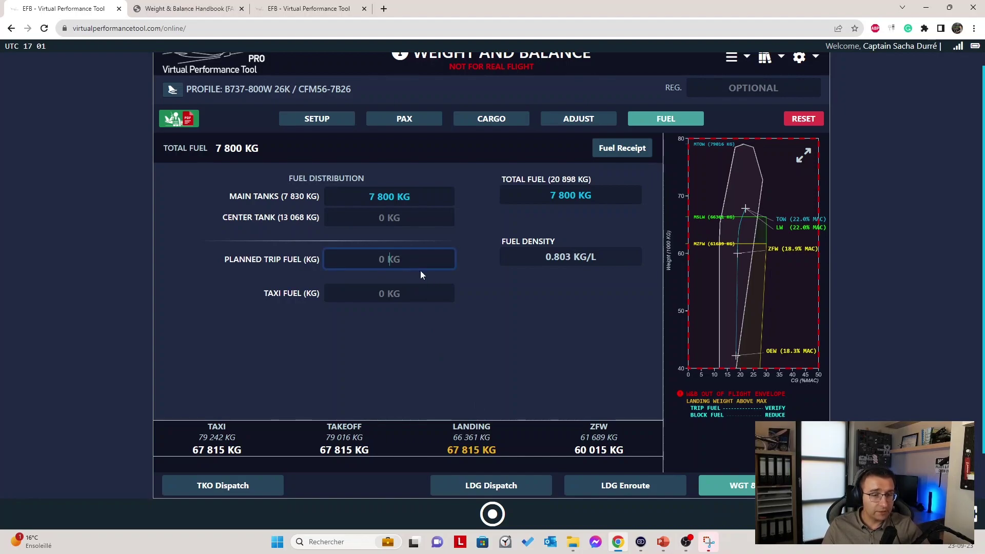
pyautogui.write('3 50')
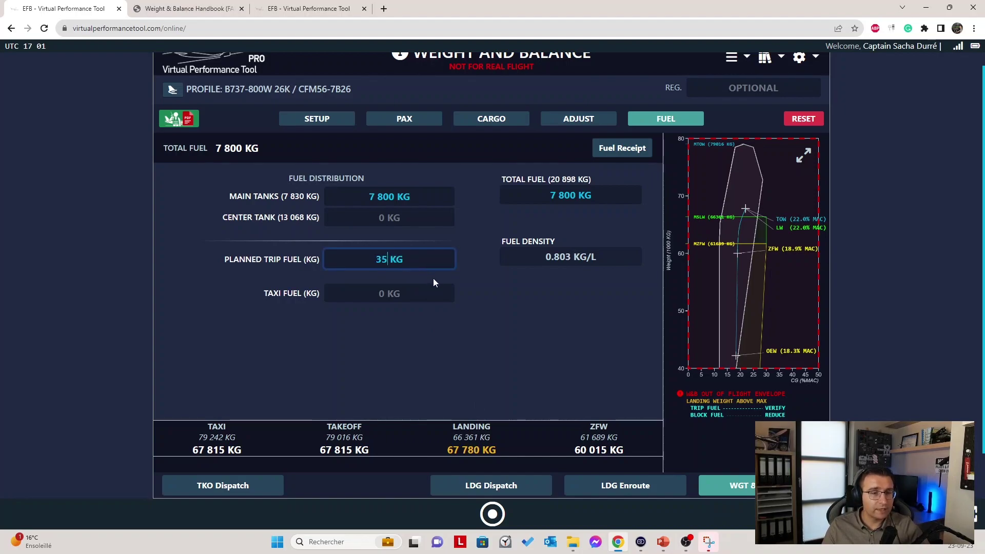
pyautogui.write('0')
pyautogui.click(405, 294)
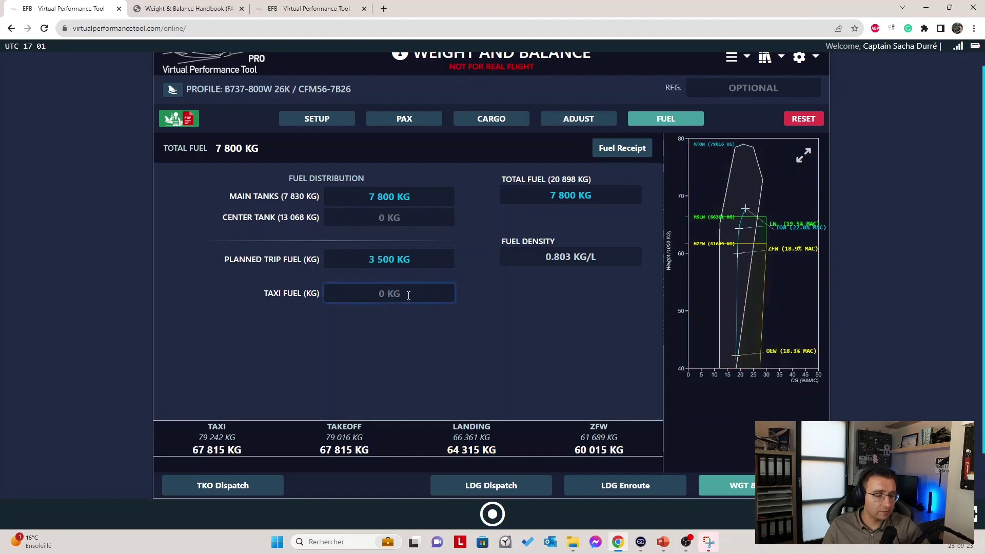
pyautogui.write('195 KG')
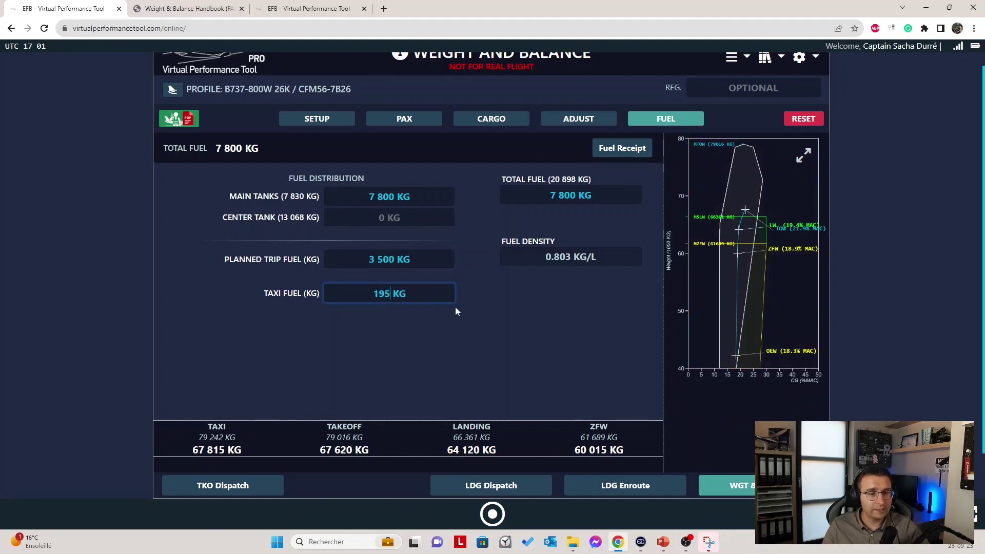
pyautogui.click(490, 317)
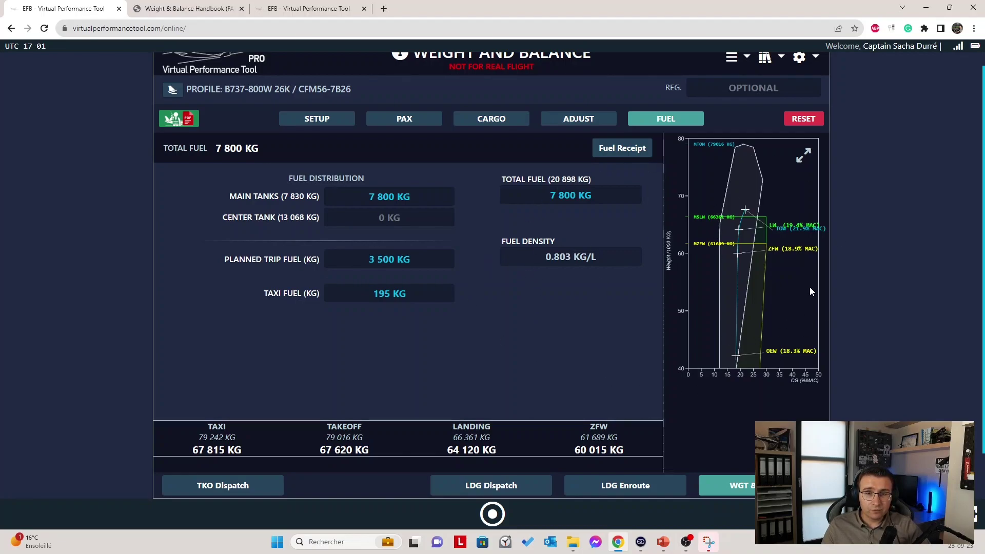
# Step: Enlarge the weight and balance envelope chart, examine the fuel curve between ZFW, LW and TOW, and close it
pyautogui.click(803, 155)
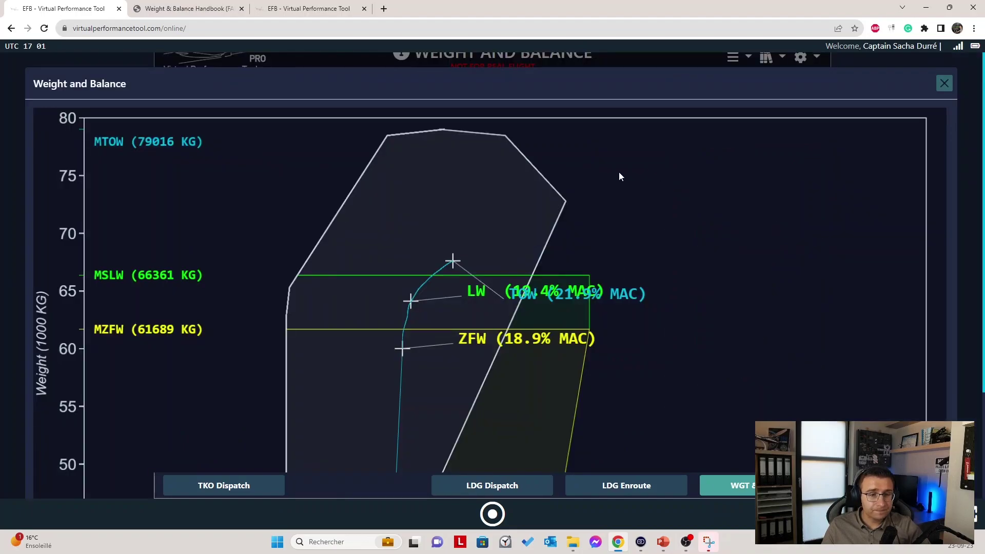
pyautogui.scroll(-2, 619, 177)
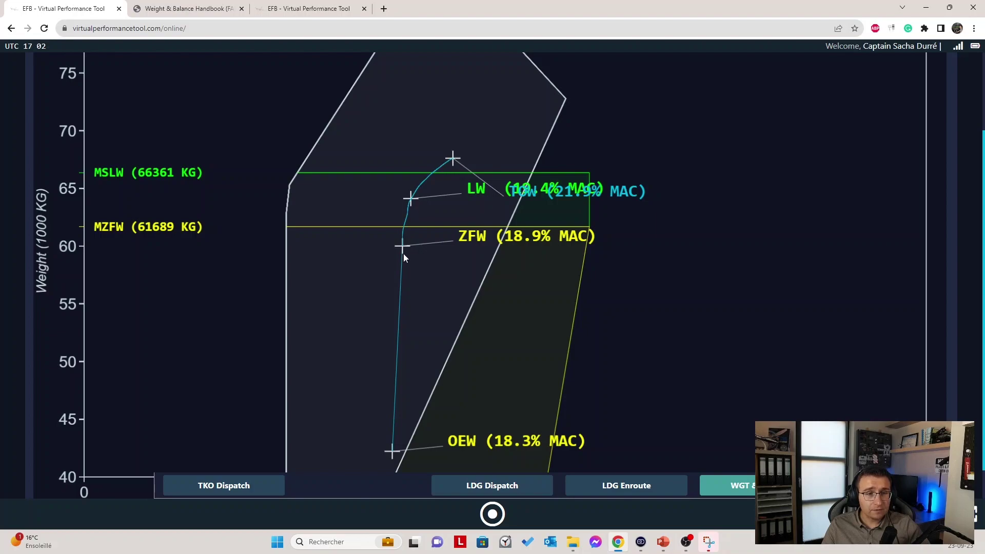
pyautogui.scroll(1, 468, 250)
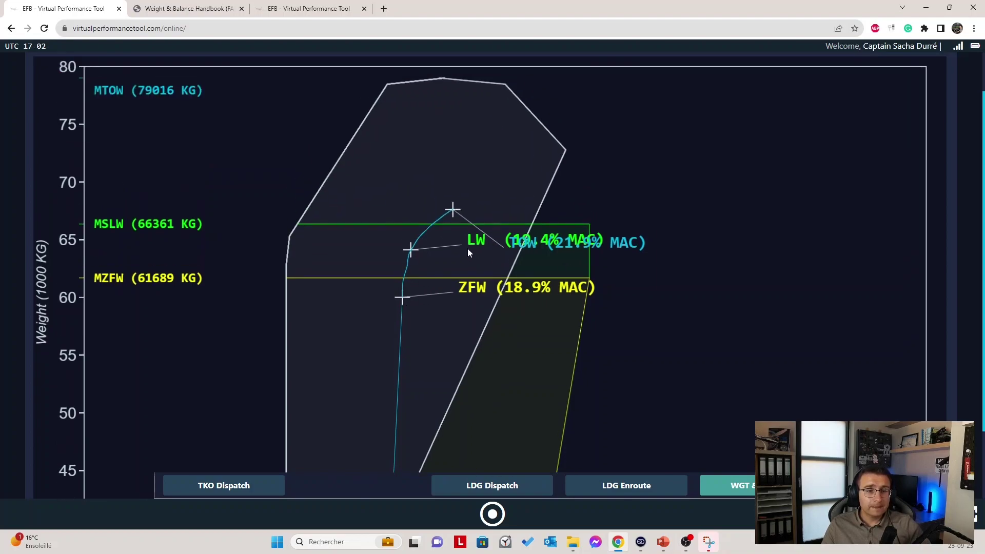
pyautogui.scroll(1, 483, 304)
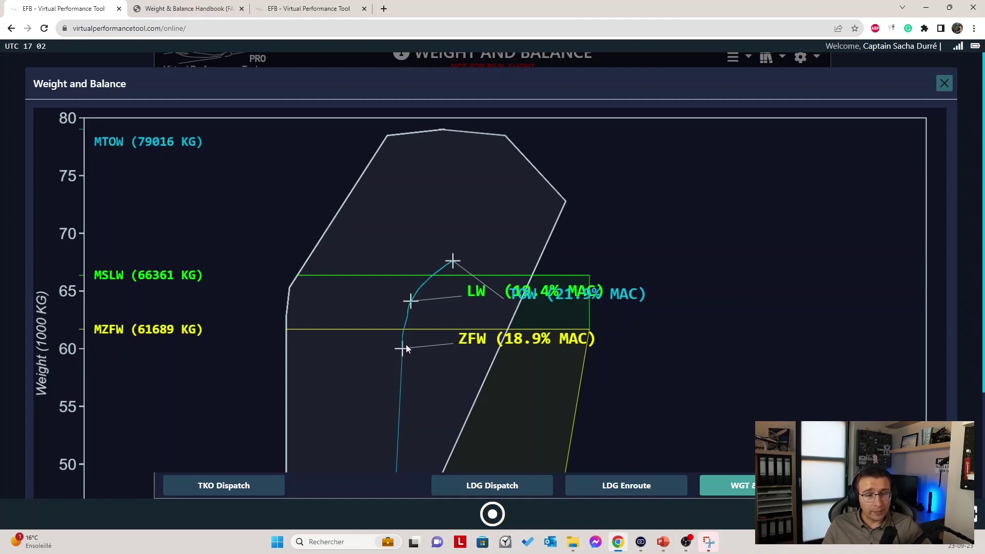
pyautogui.click(944, 83)
# Step: Set the total fuel to 15,000 kg
pyautogui.click(590, 194)
pyautogui.press('BackSpace')
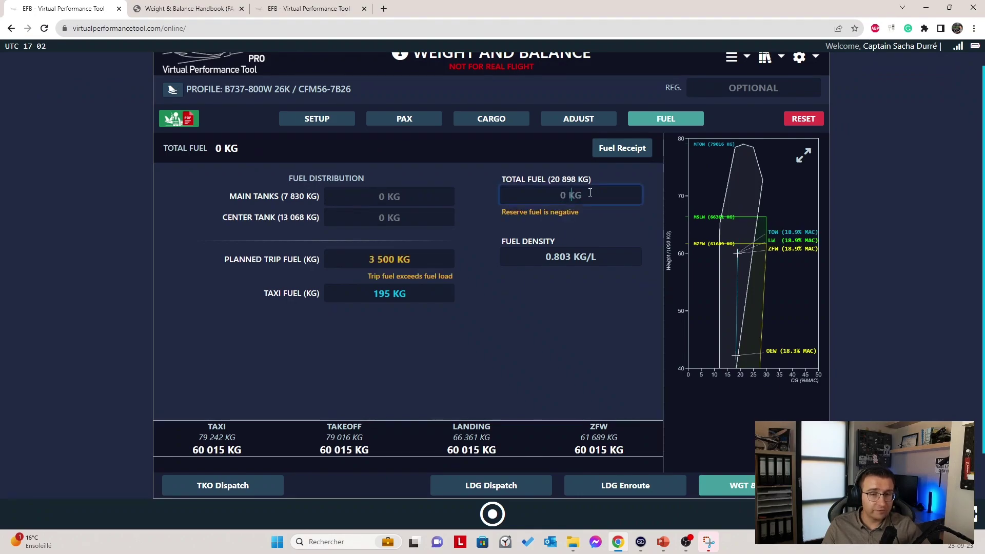
pyautogui.write('1500')
pyautogui.press('Return')
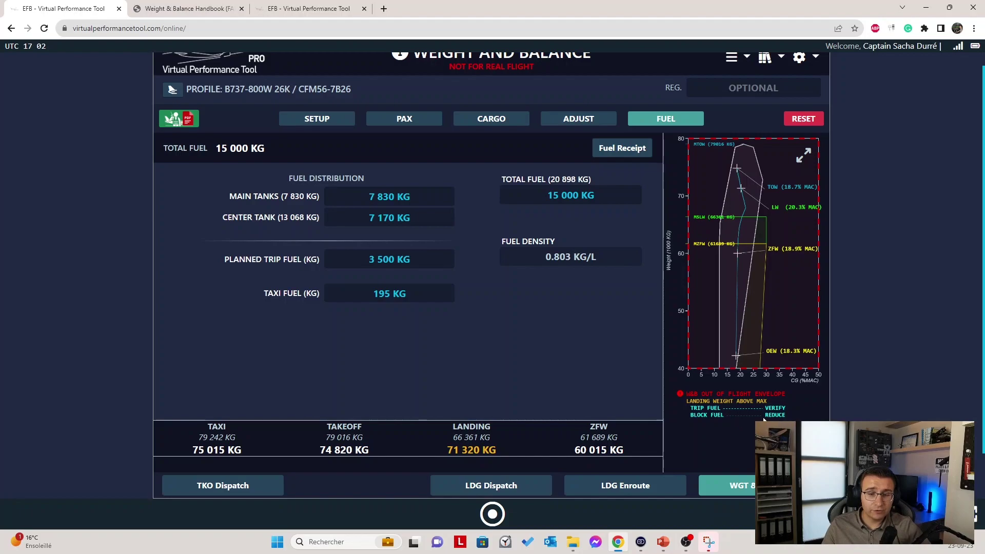
# Step: Set the planned trip fuel to 11,000 kg and enlarge the envelope chart to examine the fuel curve
pyautogui.click(398, 259)
pyautogui.press('BackSpace')
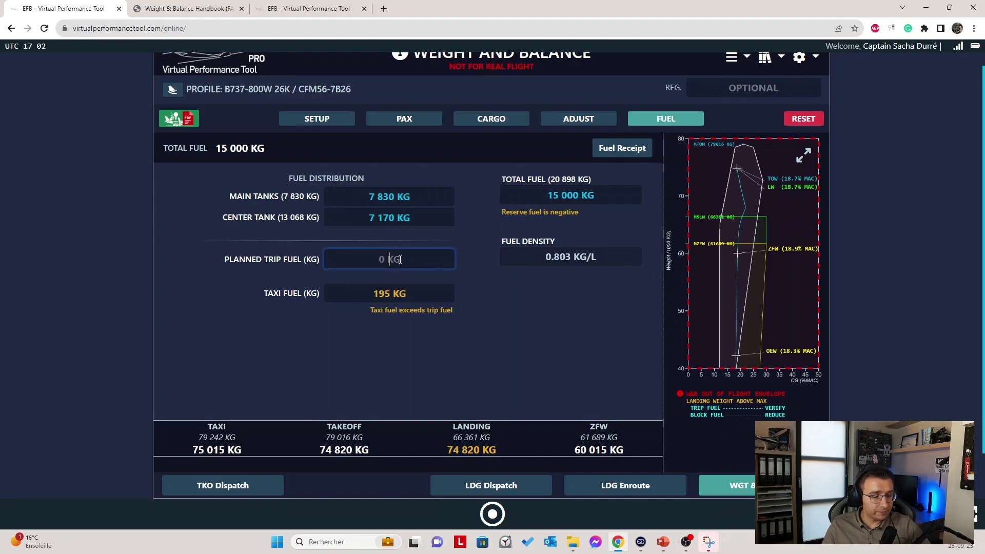
pyautogui.write('110000 KG')
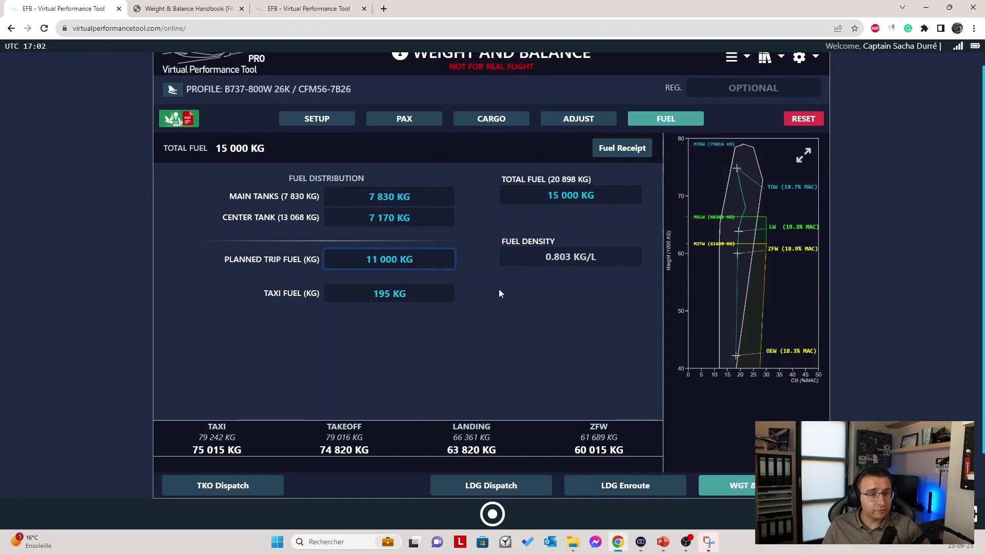
pyautogui.click(502, 291)
pyautogui.click(803, 158)
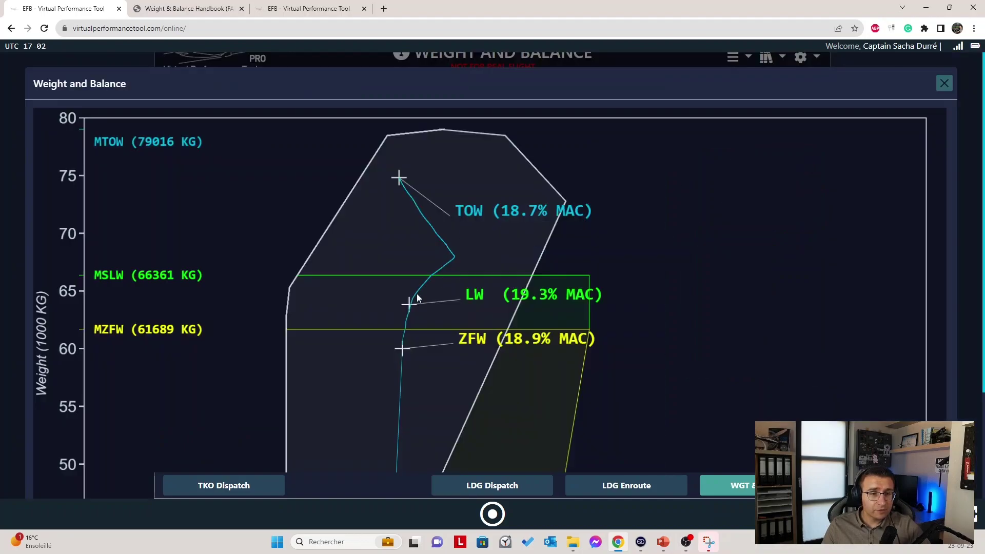
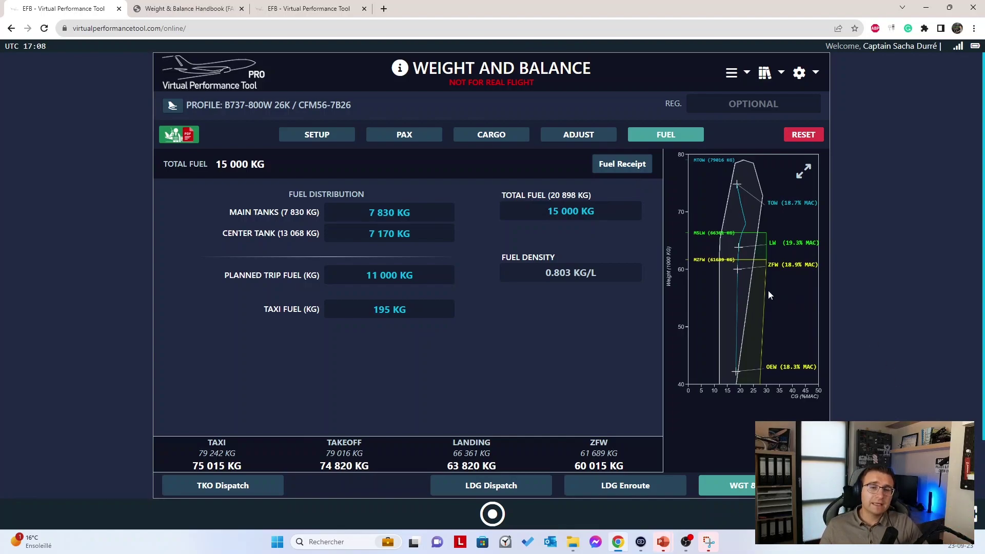
# Step: Open the fuel receipt generator and set the fuel in tank to 3,500 kg
pyautogui.click(637, 170)
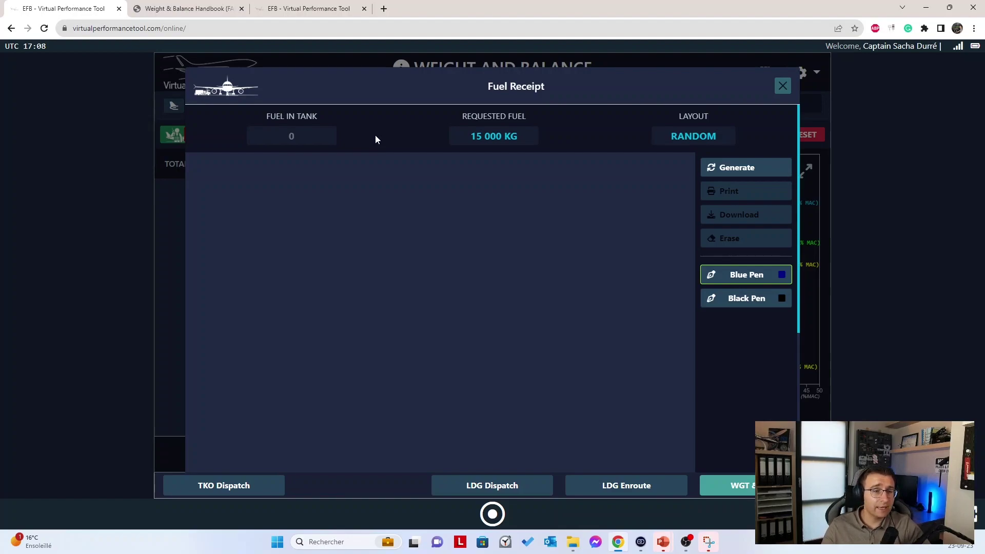
pyautogui.click(317, 134)
pyautogui.write('3500 KG')
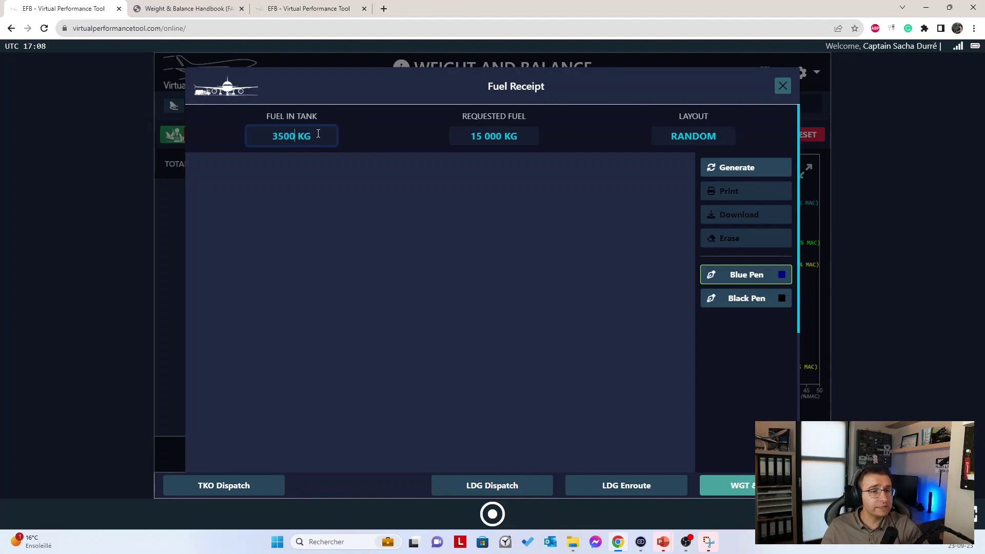
pyautogui.click(465, 177)
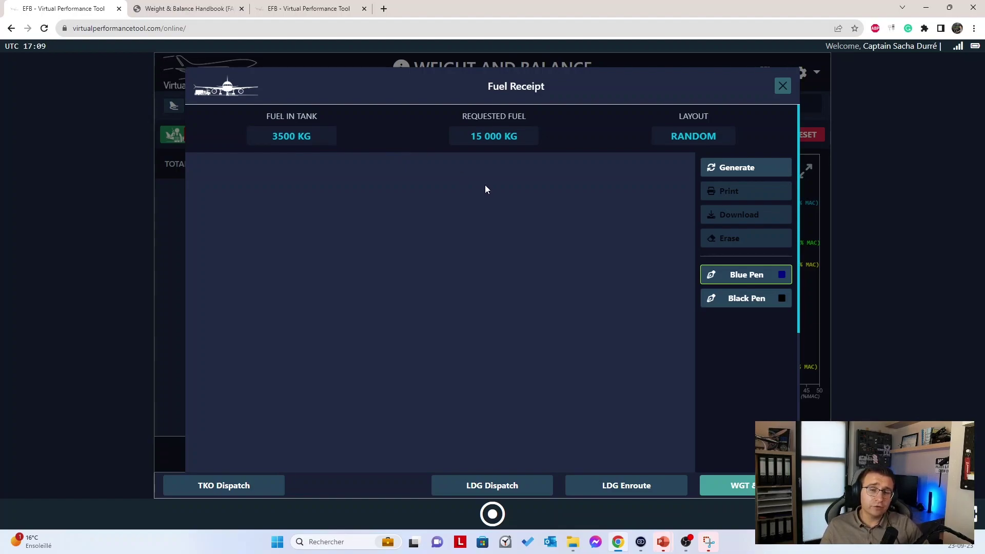
# Step: Generate a fuel receipt with the LONG RECEIPT layout and look through the whole ticket
pyautogui.click(715, 139)
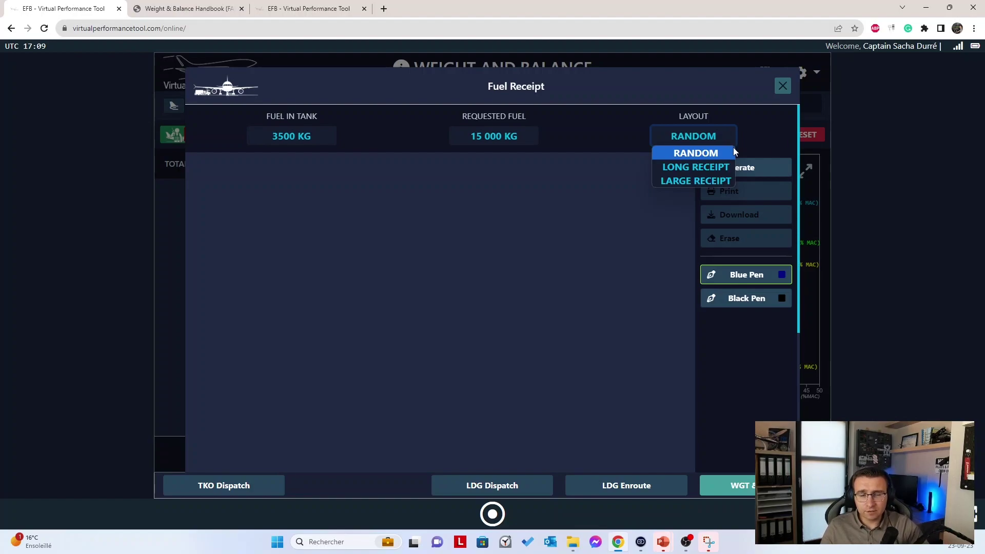
pyautogui.click(714, 171)
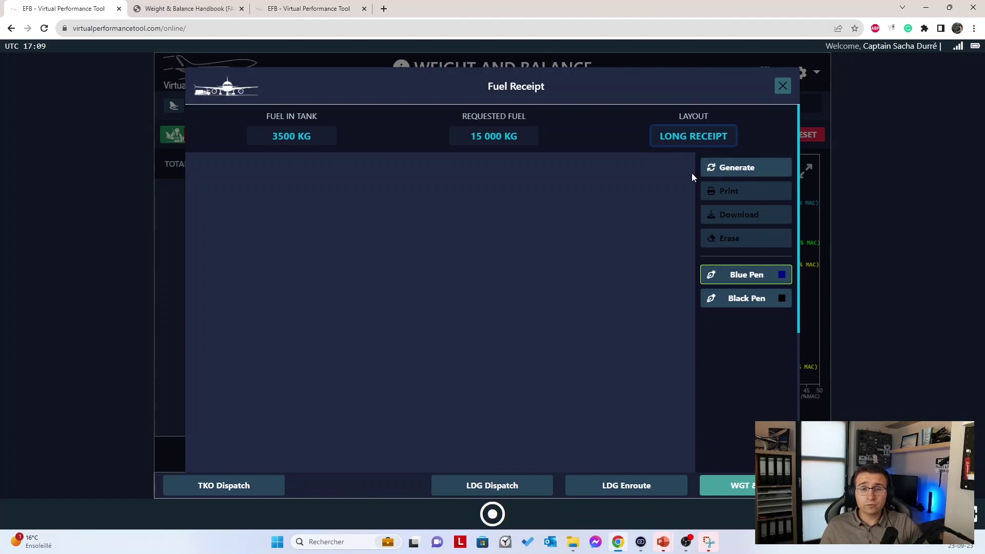
pyautogui.click(746, 174)
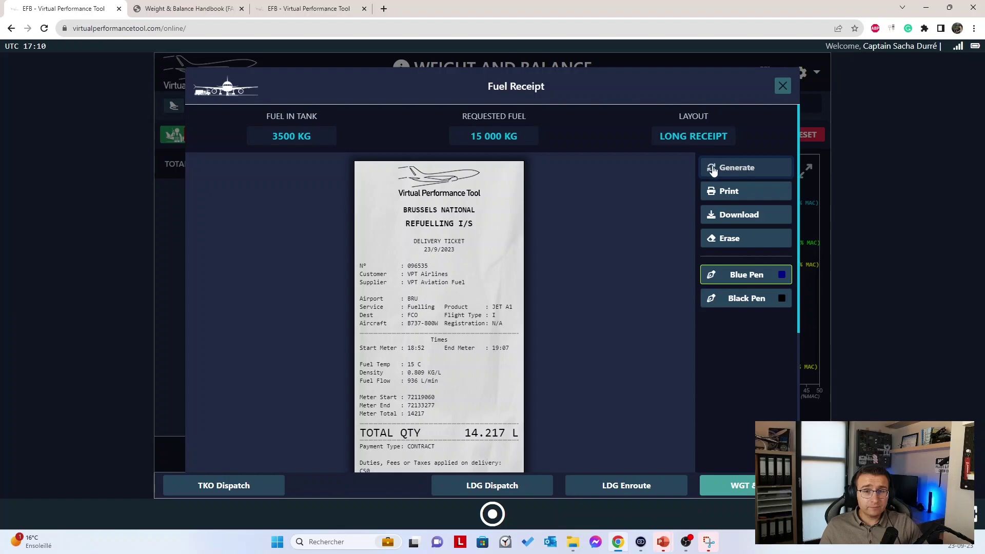
pyautogui.click(747, 168)
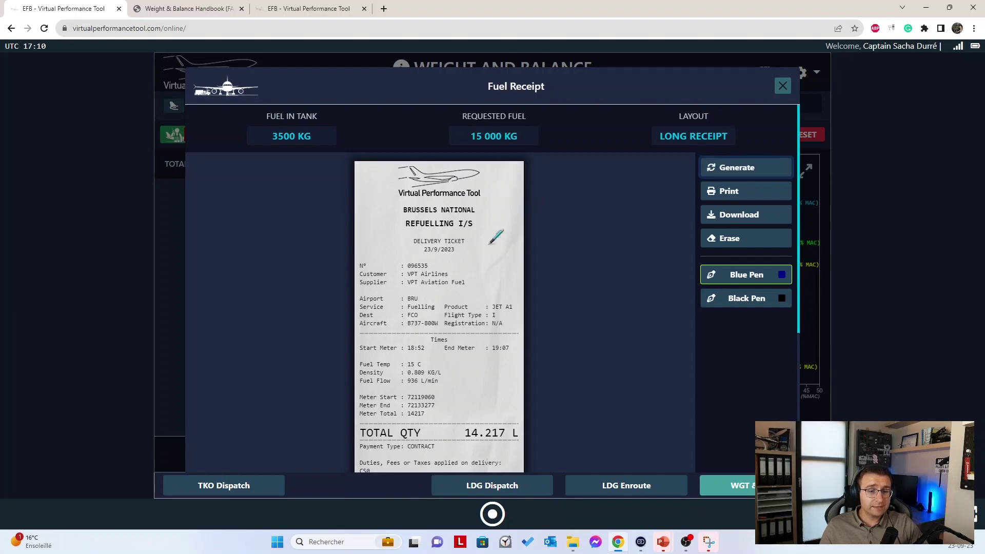
pyautogui.scroll(-1, 425, 237)
pyautogui.scroll(-5, 426, 237)
pyautogui.scroll(5, 537, 294)
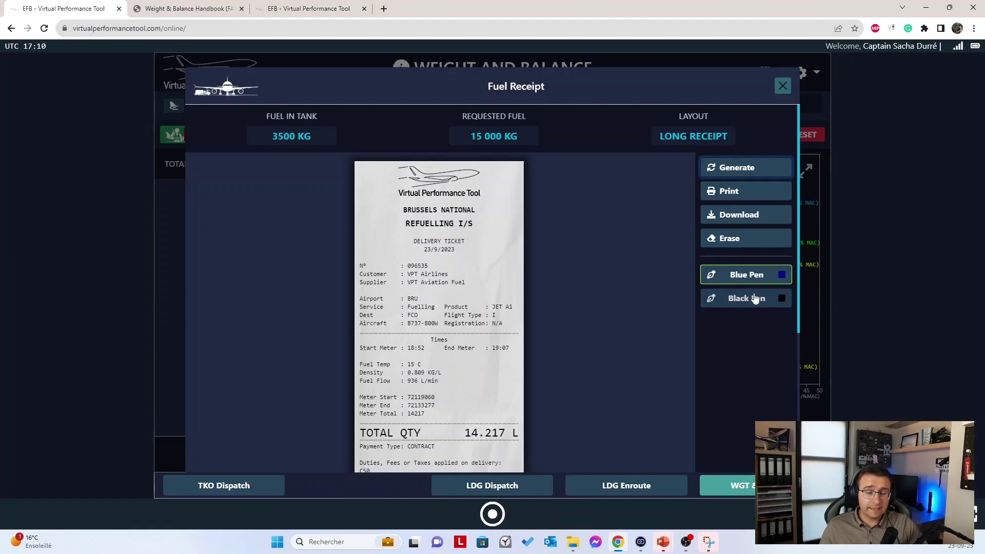
# Step: Try out the blue pen and the black pen with freehand scribbles on the receipt, erasing each one
pyautogui.click(728, 277)
pyautogui.moveTo(482, 223)
pyautogui.mouseDown()
pyautogui.moveTo(441, 253)
pyautogui.moveTo(486, 257)
pyautogui.mouseUp()
pyautogui.click(746, 239)
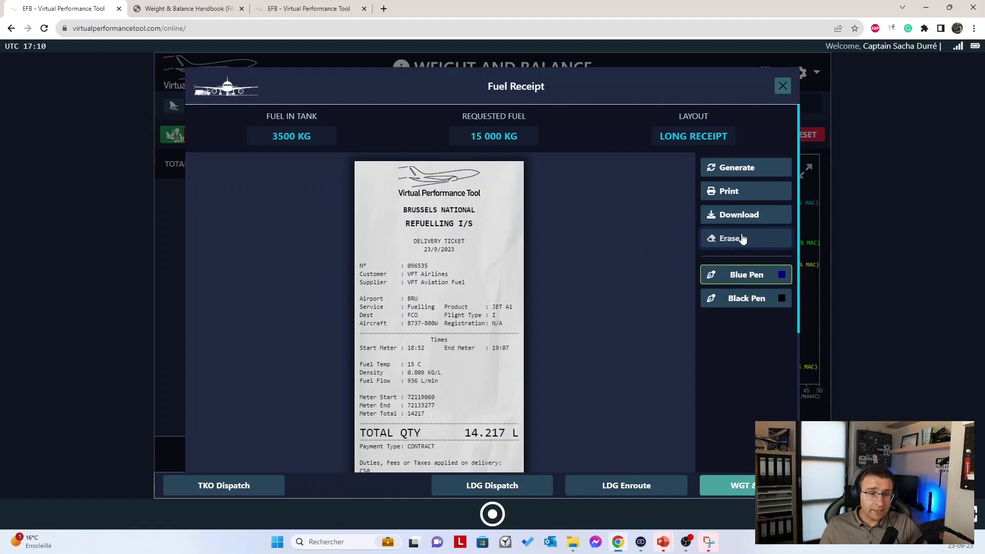
pyautogui.click(747, 297)
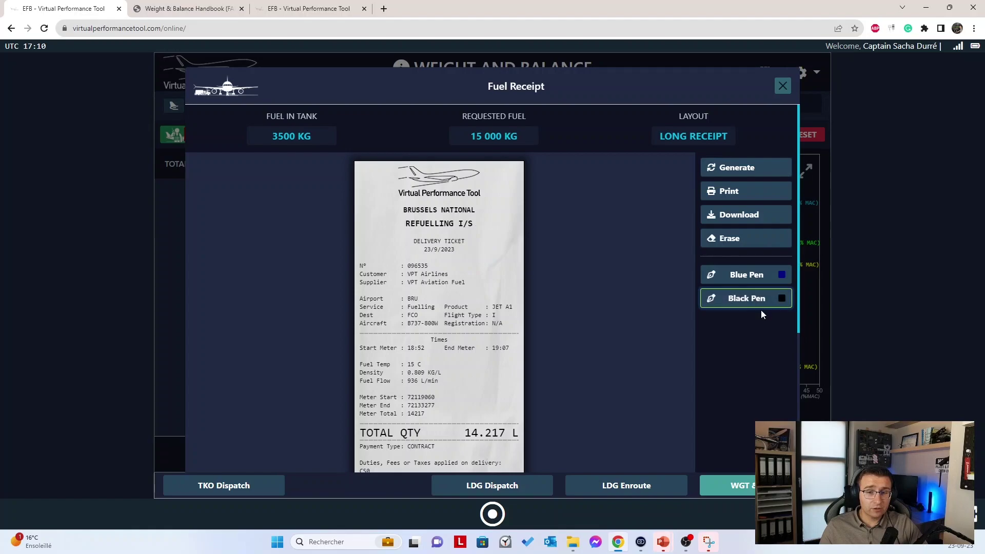
pyautogui.moveTo(475, 240)
pyautogui.mouseDown()
pyautogui.moveTo(492, 256)
pyautogui.moveTo(461, 294)
pyautogui.moveTo(477, 280)
pyautogui.mouseUp()
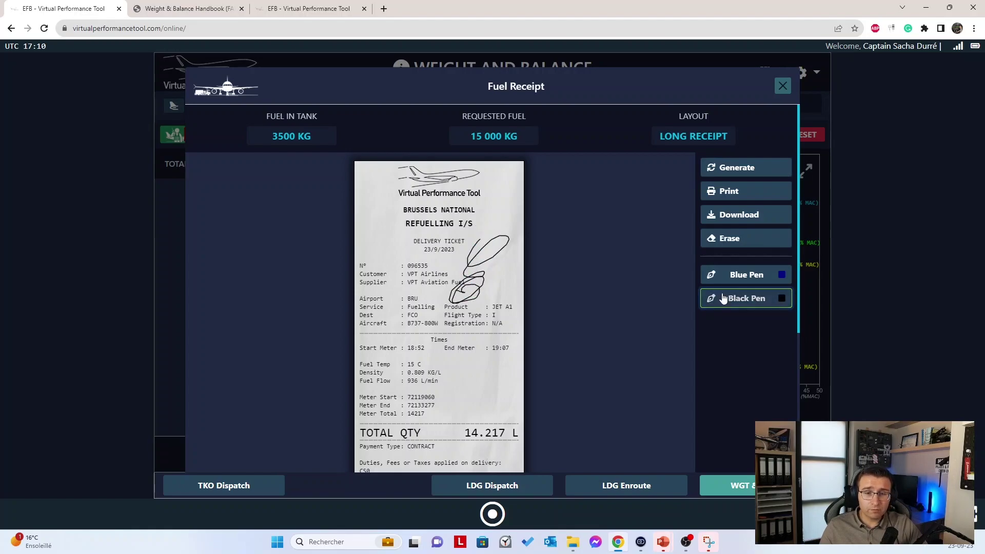
pyautogui.click(737, 243)
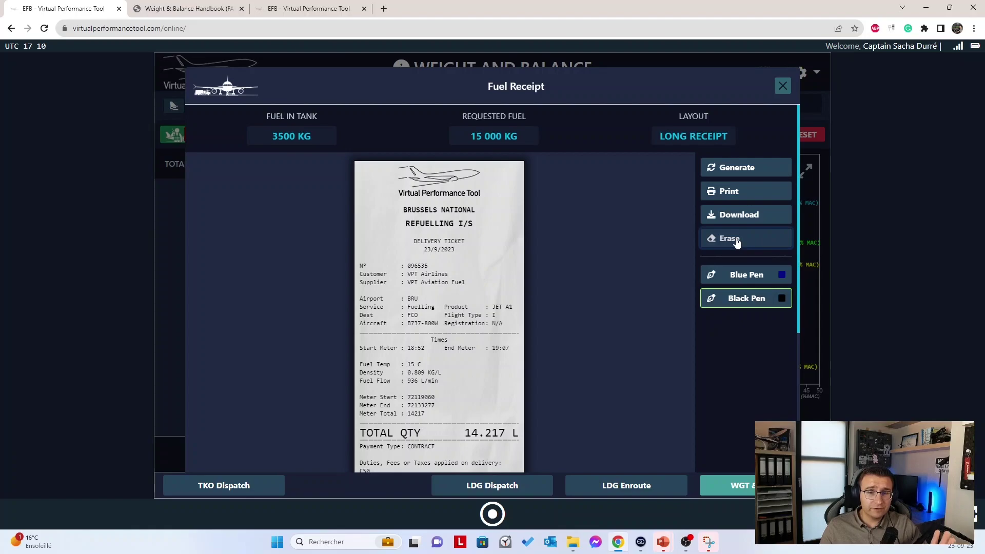
# Step: Mark the logo, the BRUSSELS NATIONAL heading, the date and the ticket number on the receipt with the blue pen
pyautogui.click(737, 275)
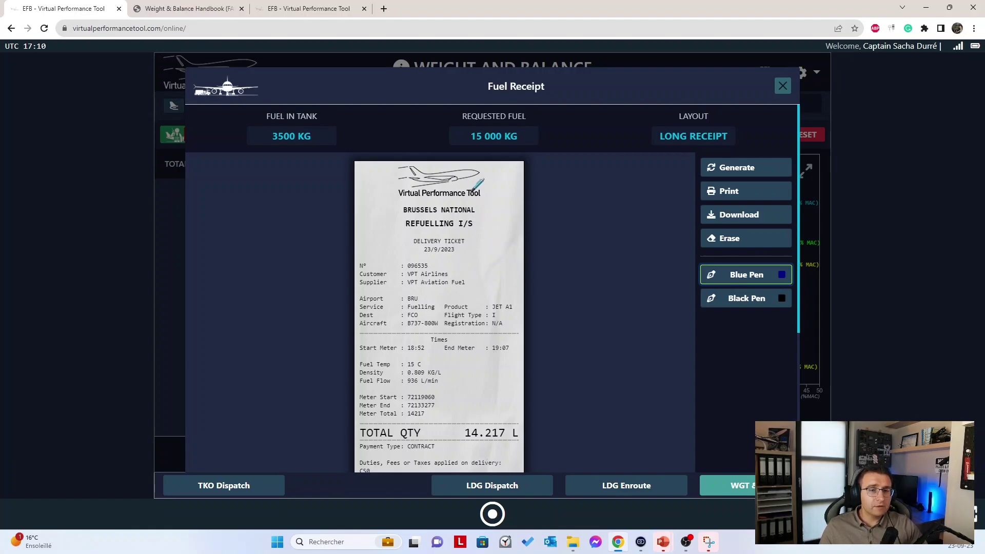
pyautogui.moveTo(366, 183)
pyautogui.mouseDown()
pyautogui.moveTo(389, 179)
pyautogui.moveTo(380, 193)
pyautogui.moveTo(400, 208)
pyautogui.mouseUp()
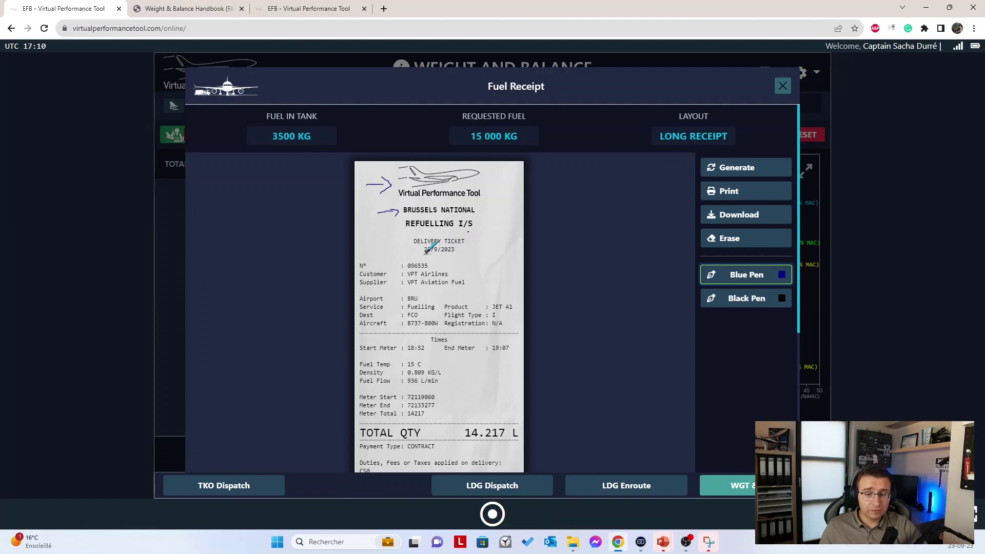
pyautogui.moveTo(422, 255); pyautogui.dragTo(429, 255)
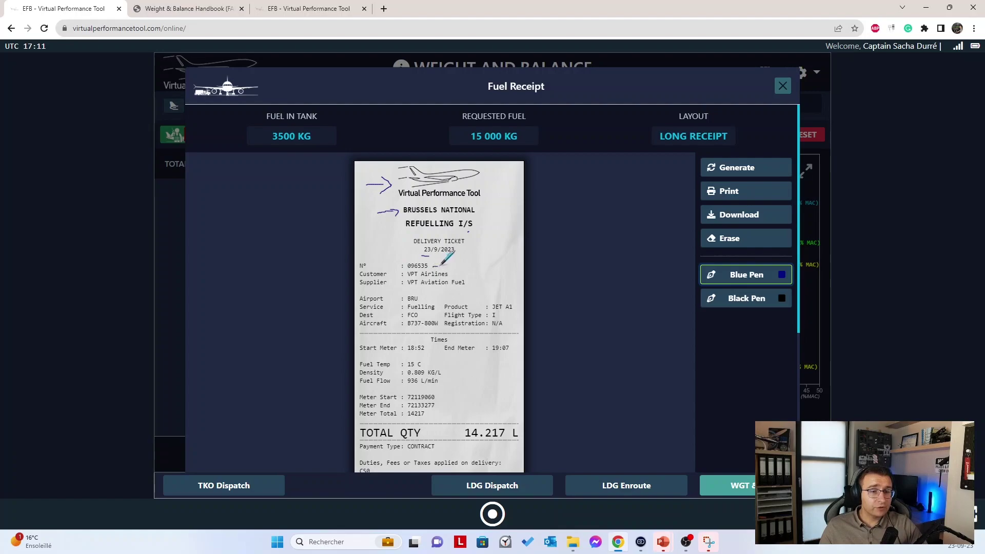
pyautogui.moveTo(436, 265); pyautogui.dragTo(436, 269)
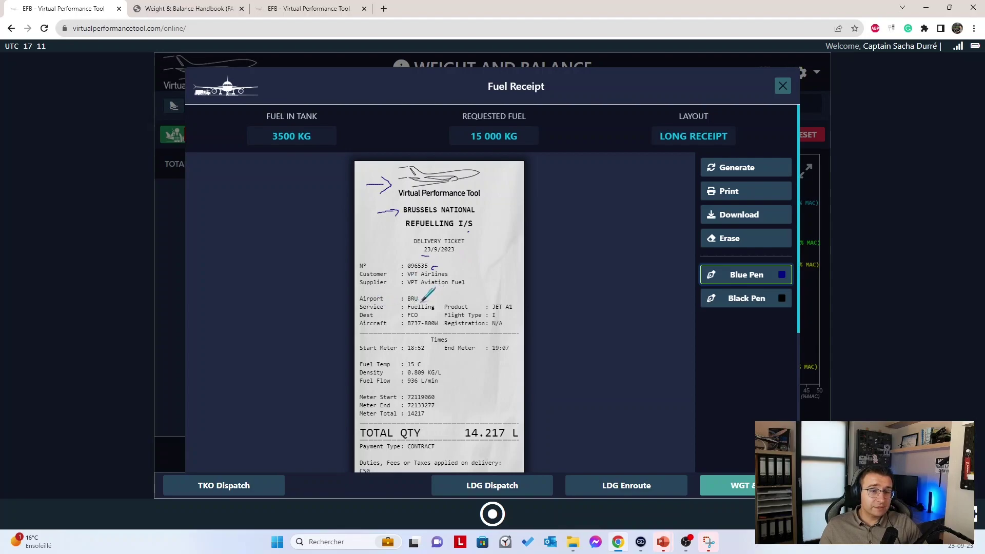
# Step: Mark the airport, service, destination, flight type and registration entries in blue and bracket the JET A1 product entry
pyautogui.moveTo(429, 296); pyautogui.dragTo(424, 300)
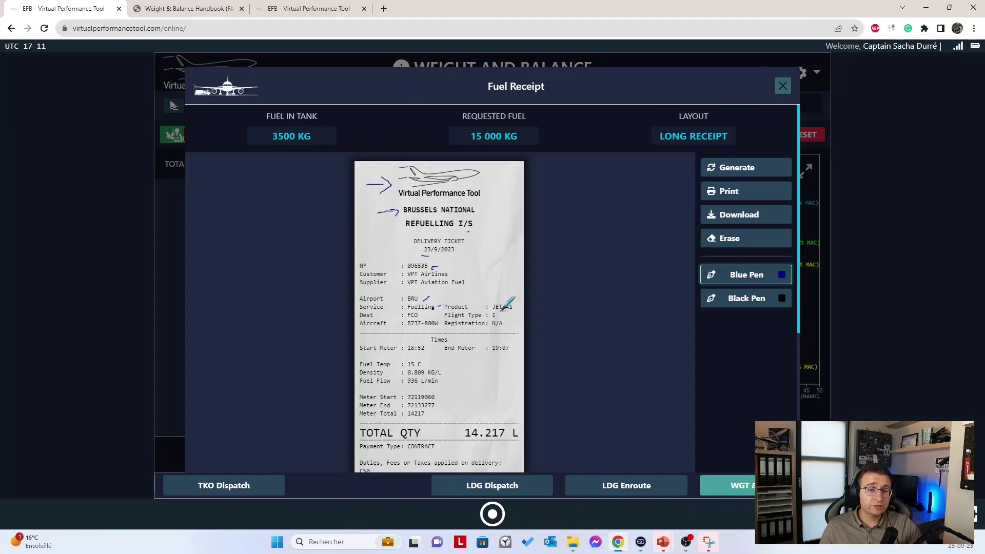
pyautogui.moveTo(504, 311)
pyautogui.mouseDown()
pyautogui.moveTo(519, 303)
pyautogui.moveTo(503, 298)
pyautogui.mouseUp()
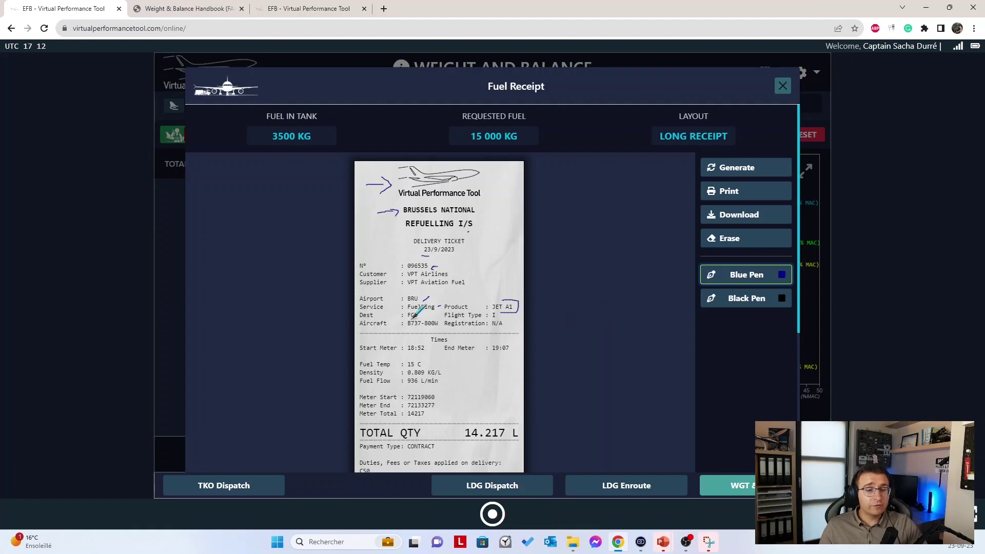
pyautogui.moveTo(413, 317); pyautogui.dragTo(423, 318)
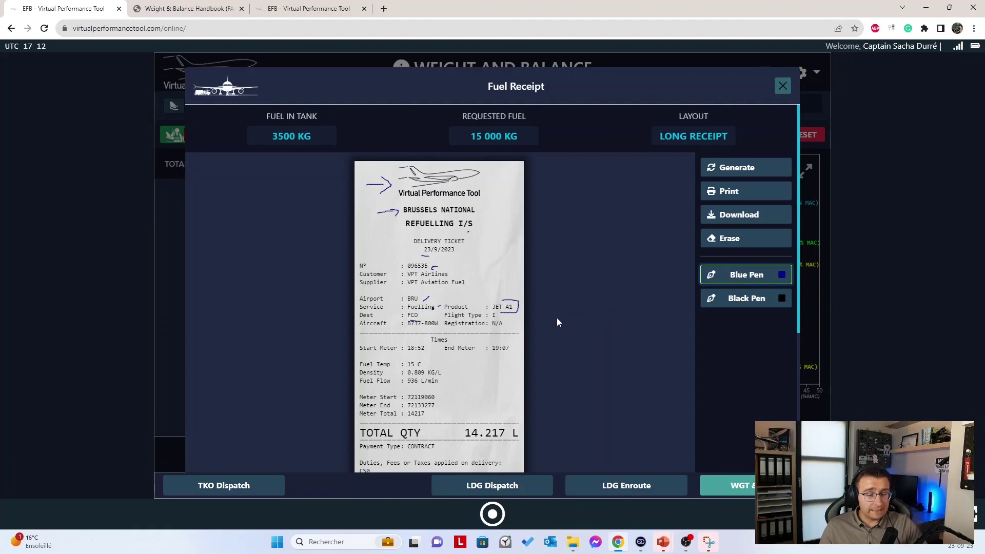
pyautogui.moveTo(489, 320); pyautogui.dragTo(495, 324)
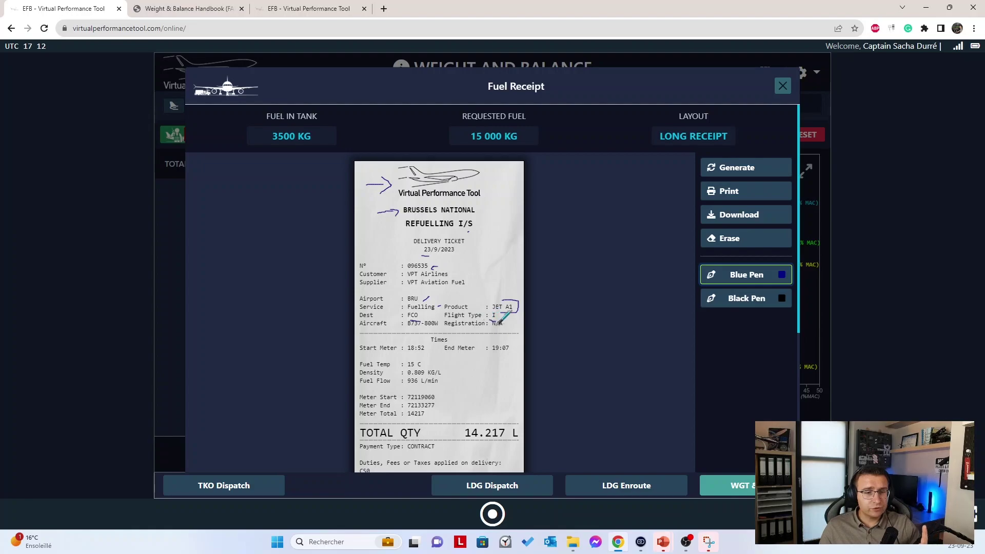
pyautogui.moveTo(491, 328); pyautogui.dragTo(503, 329)
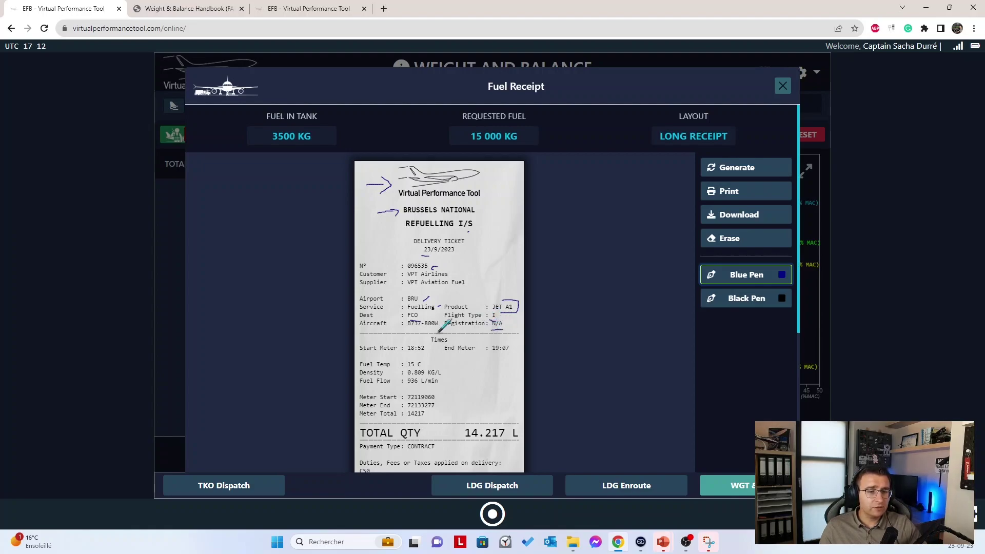
# Step: Underline the end meter time and the fuel flow, and put blue dashes beside the fuel temperature and density
pyautogui.scroll(-3, 488, 315)
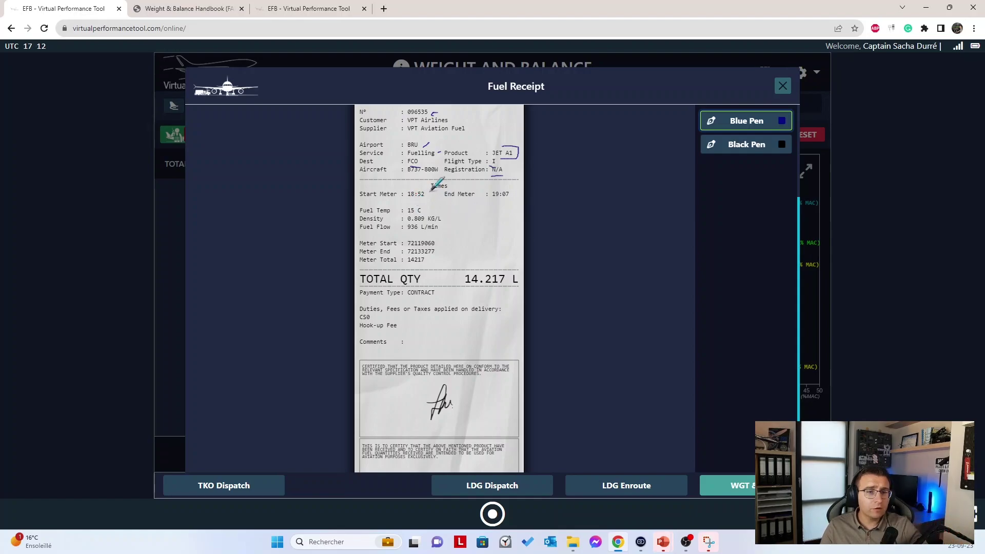
pyautogui.scroll(1, 490, 239)
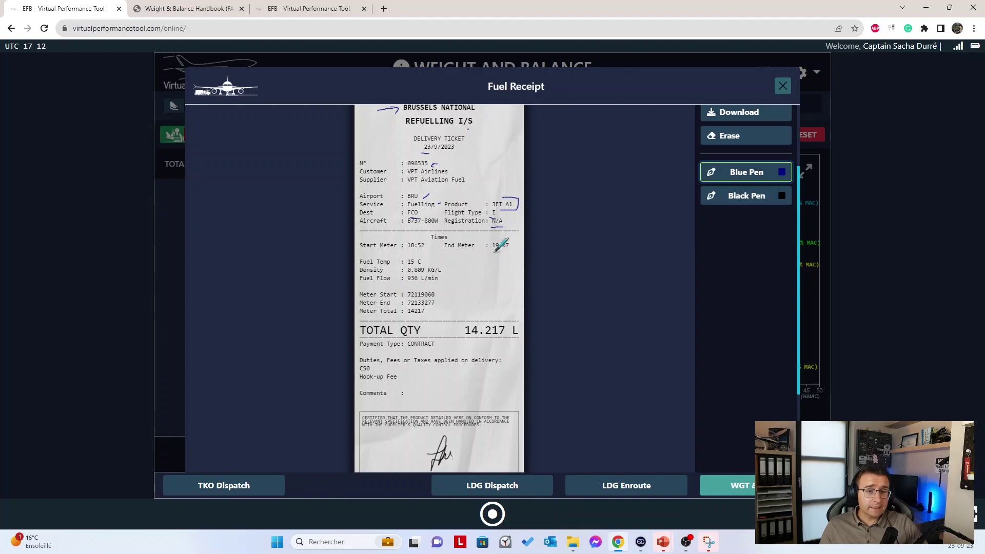
pyautogui.moveTo(494, 252); pyautogui.dragTo(509, 250)
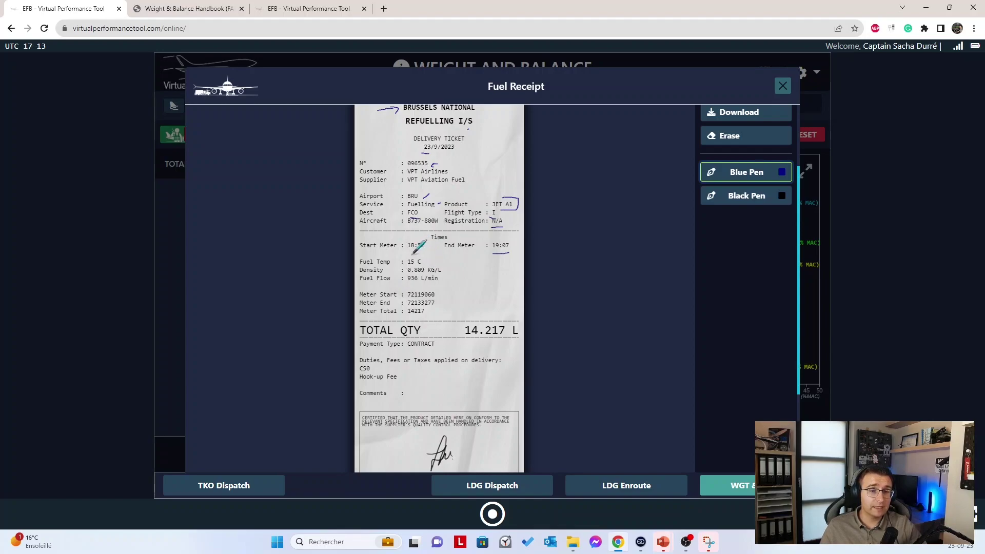
pyautogui.moveTo(425, 263); pyautogui.dragTo(436, 261)
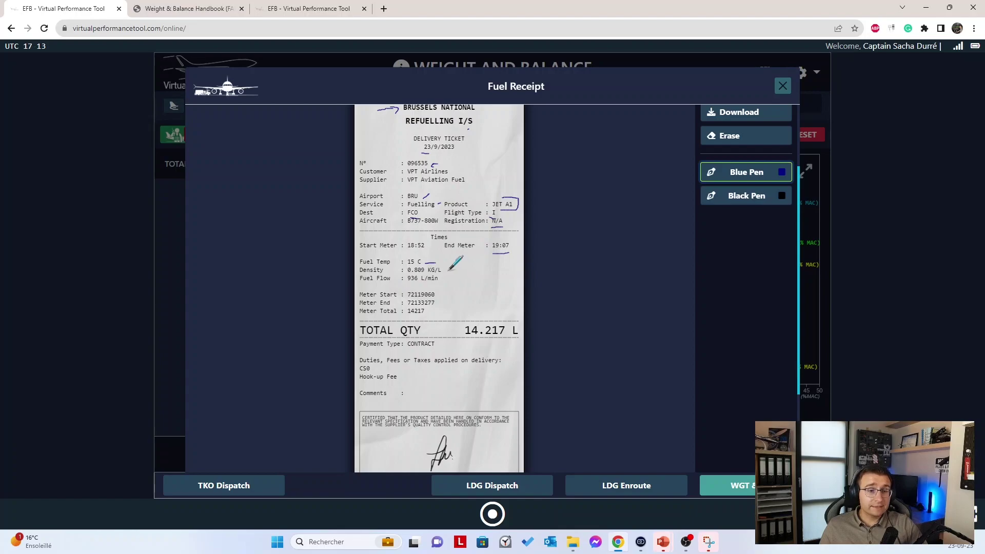
pyautogui.moveTo(448, 270); pyautogui.dragTo(458, 268)
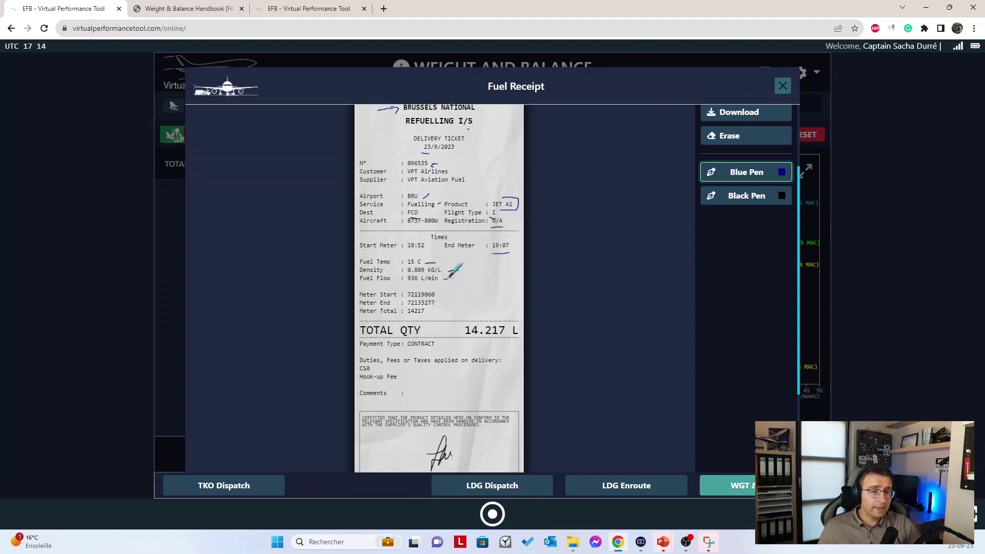
pyautogui.moveTo(410, 283); pyautogui.dragTo(439, 283)
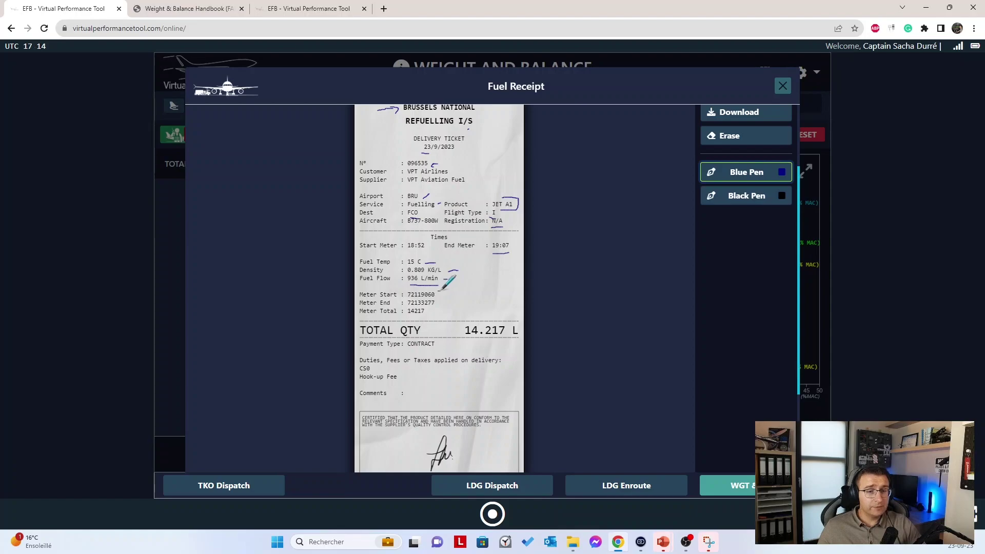
# Step: Bracket the meter start and end readings, underline the meter total and circle the total quantity in blue
pyautogui.moveTo(439, 292); pyautogui.dragTo(442, 304)
pyautogui.moveTo(442, 278); pyautogui.dragTo(448, 279)
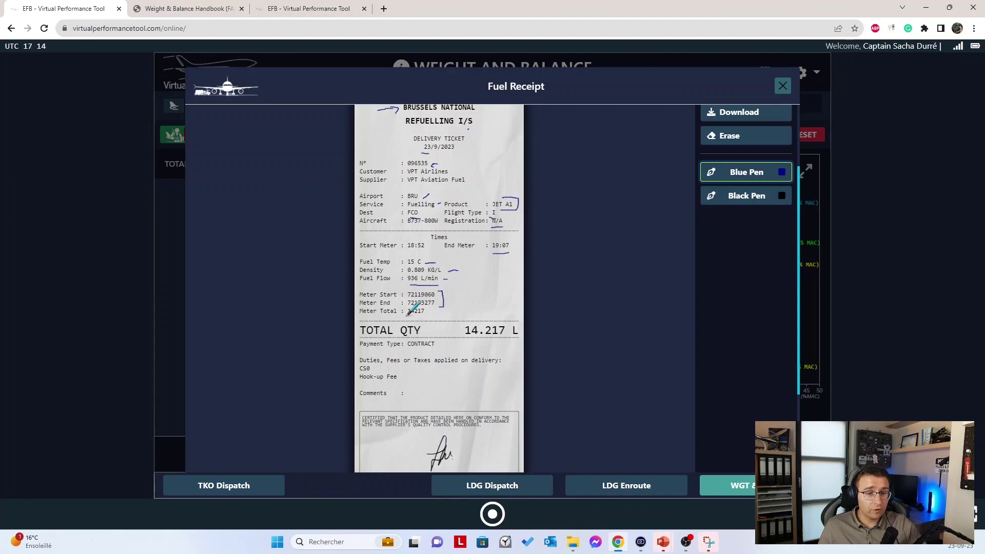
pyautogui.moveTo(408, 314); pyautogui.dragTo(428, 318)
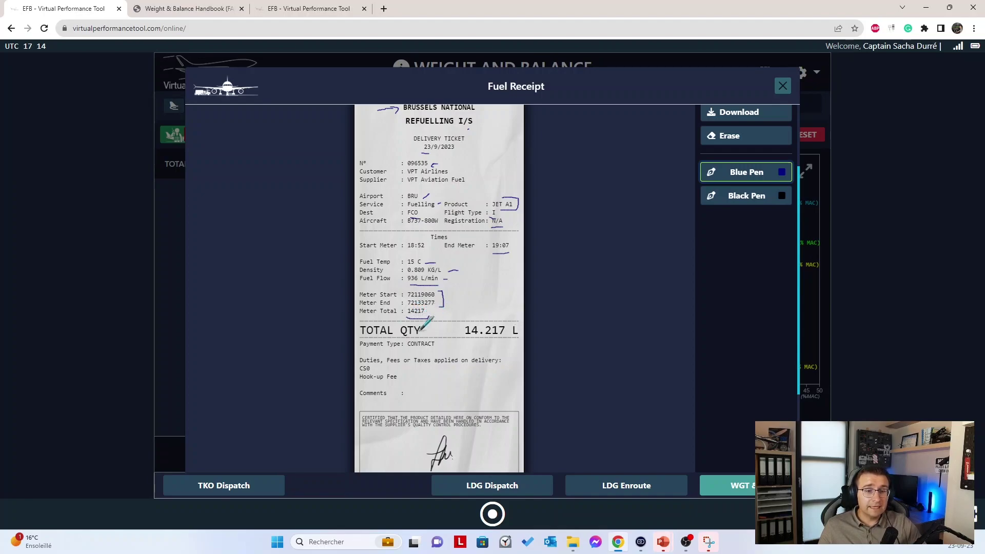
pyautogui.moveTo(465, 321)
pyautogui.mouseDown()
pyautogui.moveTo(463, 342)
pyautogui.moveTo(510, 344)
pyautogui.moveTo(522, 328)
pyautogui.moveTo(514, 320)
pyautogui.mouseUp()
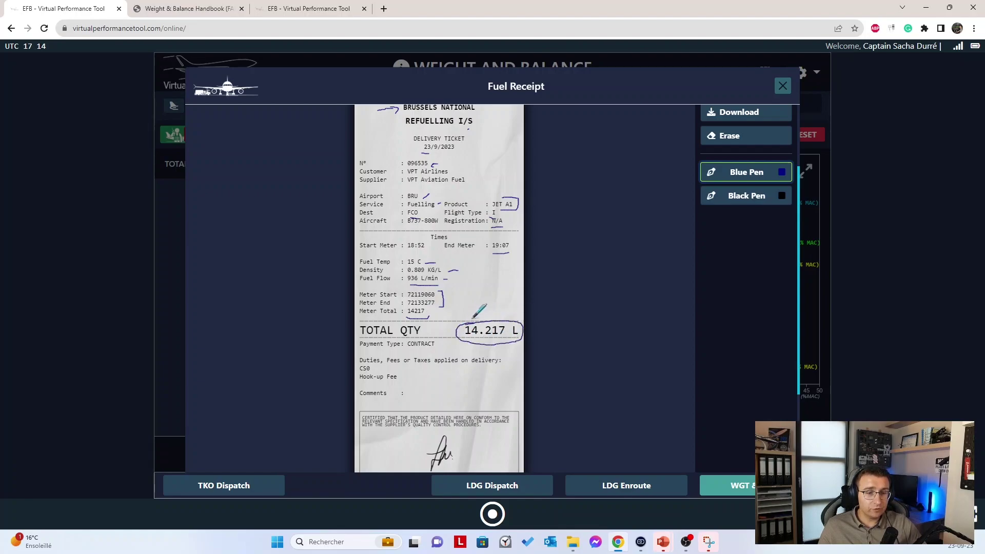
# Step: Review the annotated receipt and sign the empty certification box above CUSTOMER with the blue pen
pyautogui.scroll(-1, 495, 294)
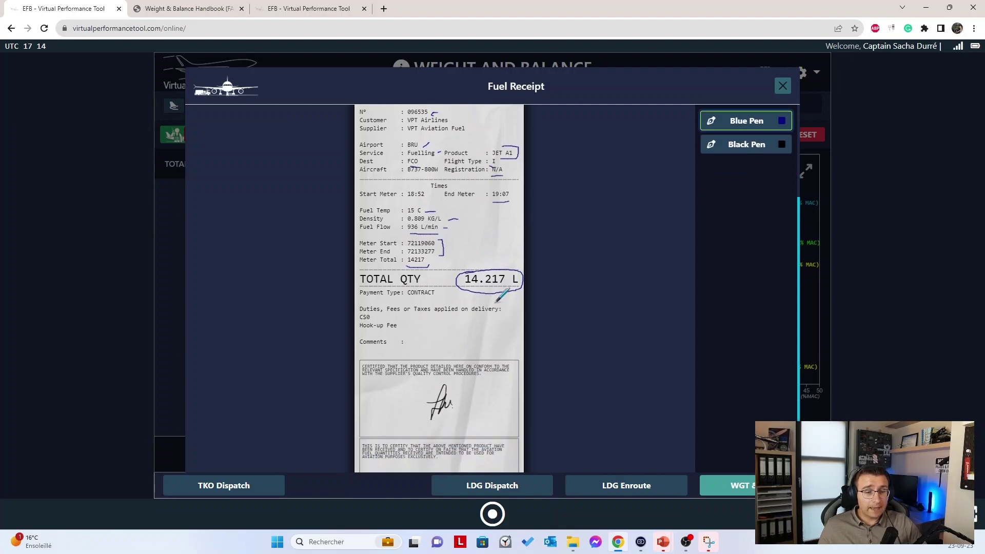
pyautogui.scroll(1, 491, 290)
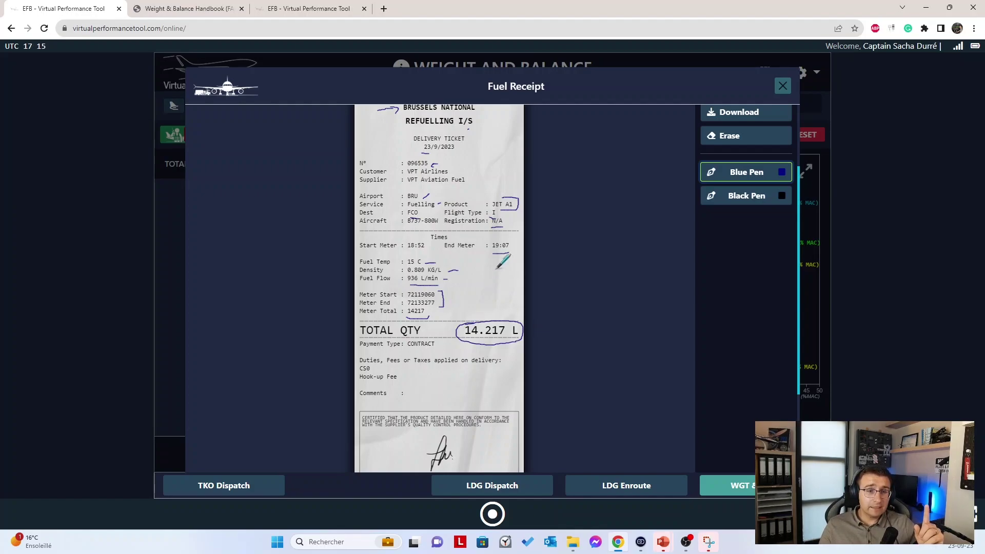
pyautogui.scroll(2, 497, 261)
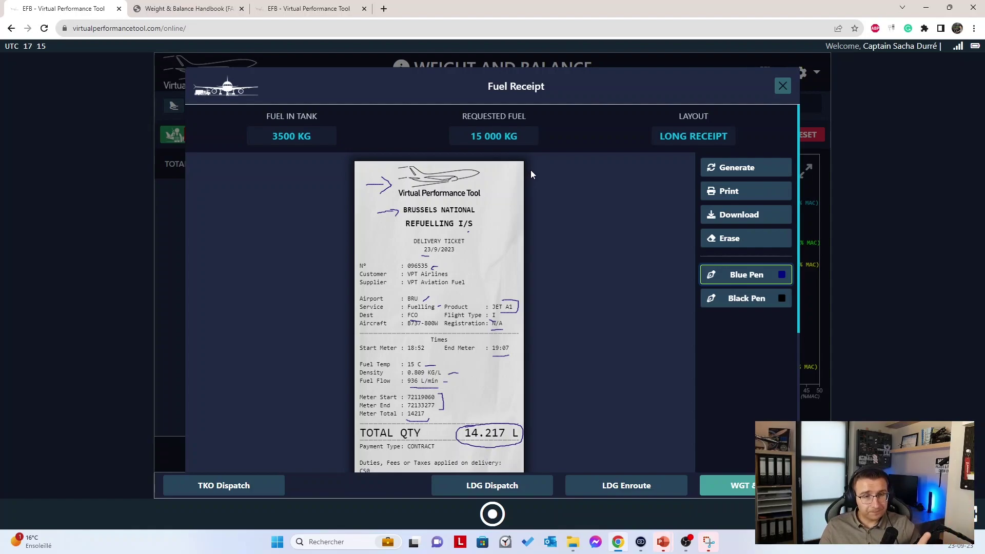
pyautogui.scroll(-3, 521, 165)
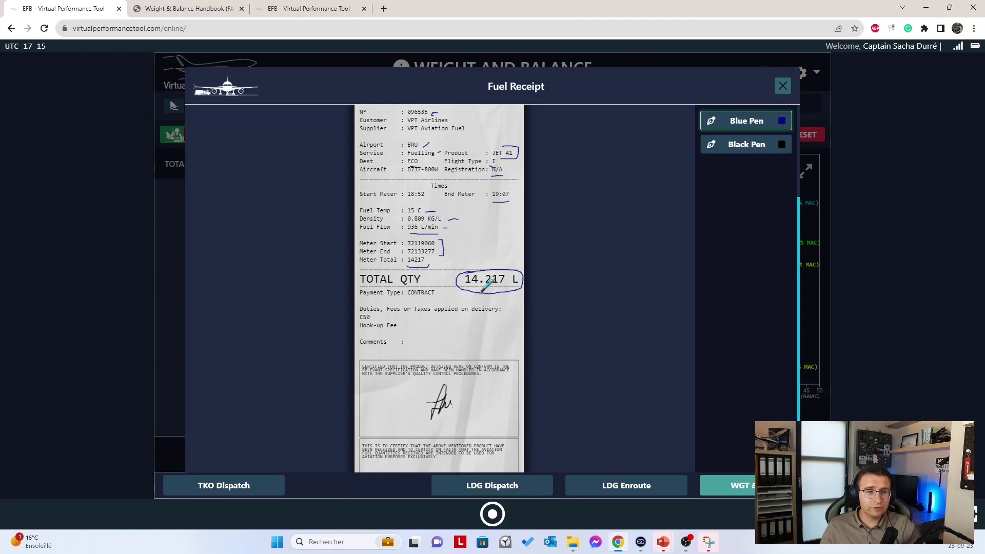
pyautogui.scroll(1, 476, 271)
pyautogui.scroll(-1, 433, 333)
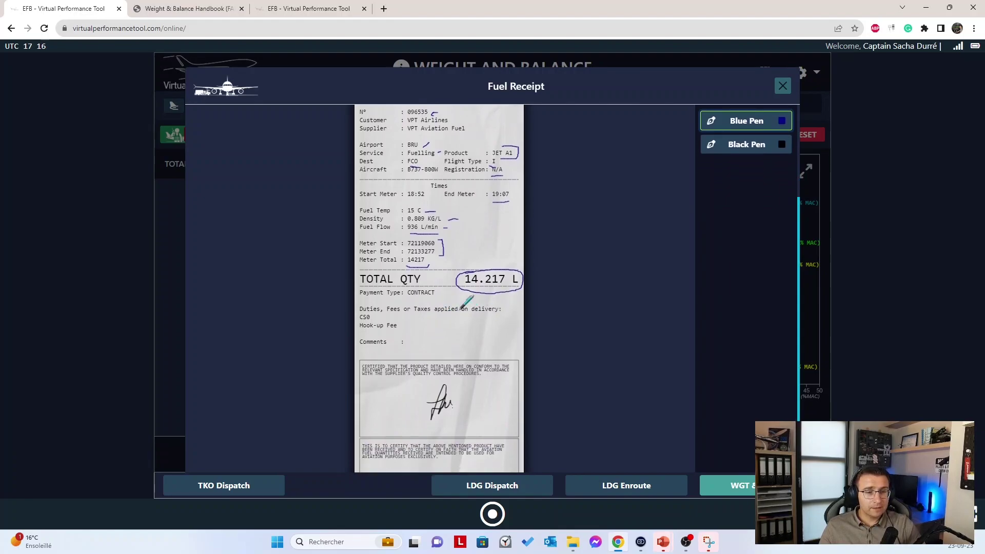
pyautogui.scroll(-2, 464, 305)
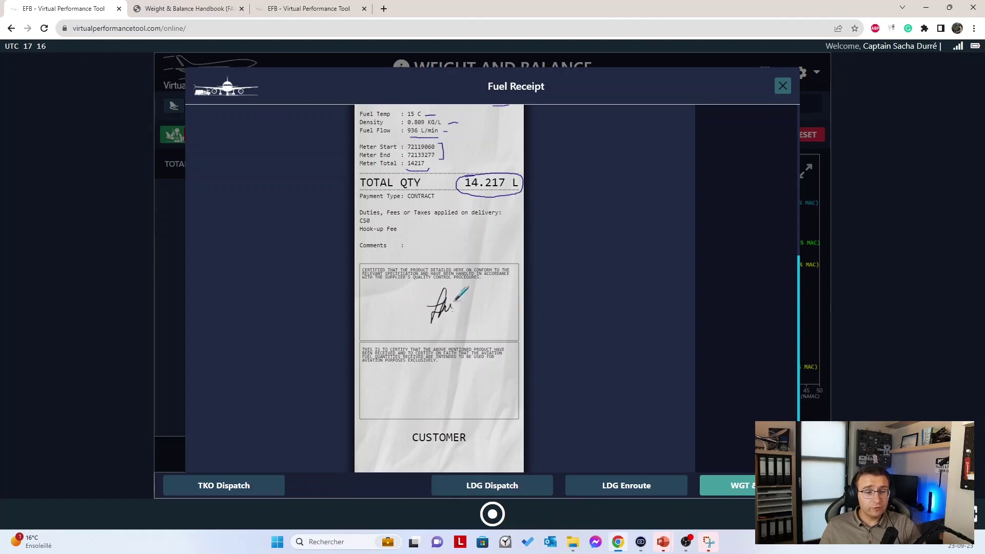
pyautogui.moveTo(433, 392)
pyautogui.mouseDown()
pyautogui.moveTo(435, 373)
pyautogui.moveTo(431, 395)
pyautogui.moveTo(452, 365)
pyautogui.mouseUp()
# Step: Download the annotated, signed receipt as an image, view the saved file and return to the fuel receipt window
pyautogui.scroll(5, 501, 288)
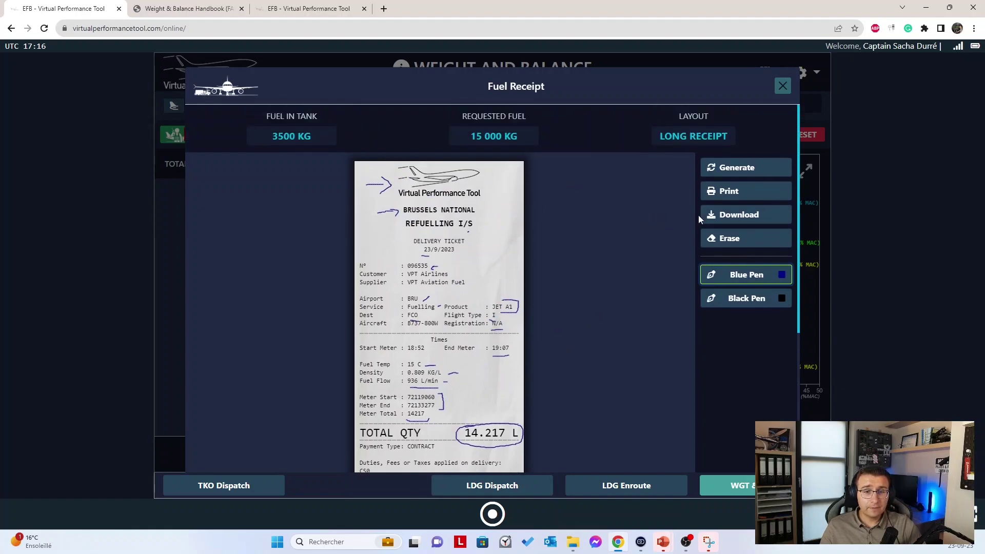
pyautogui.click(728, 217)
pyautogui.click(831, 51)
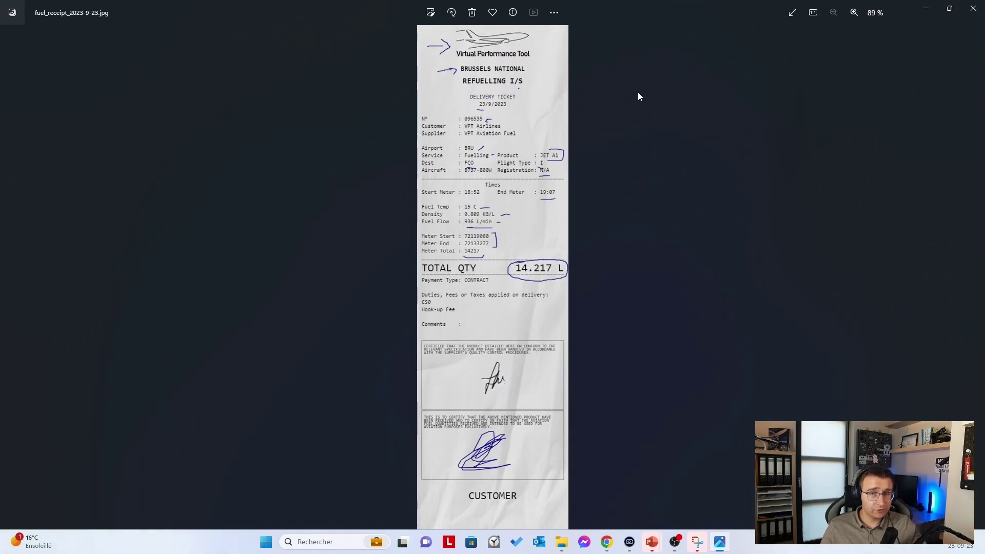
pyautogui.click(926, 10)
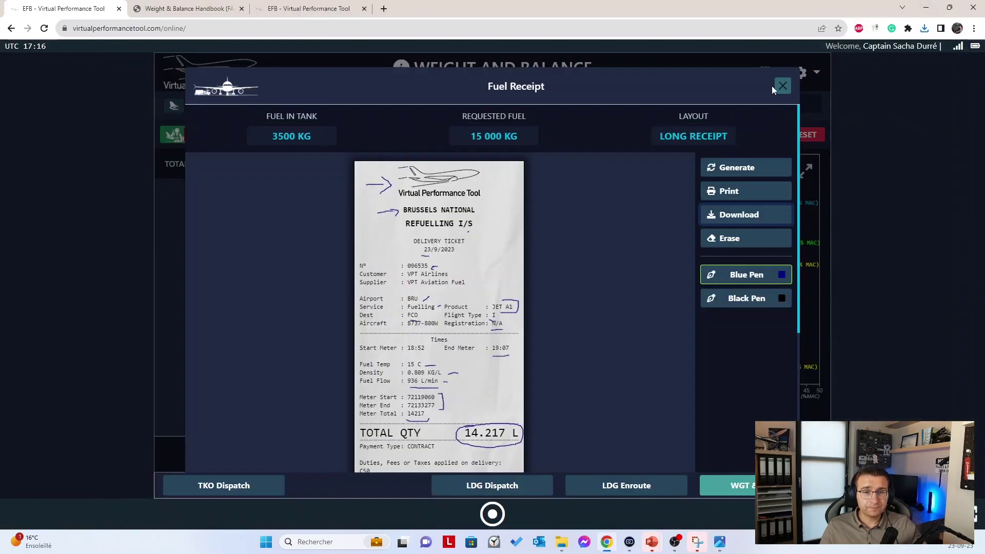